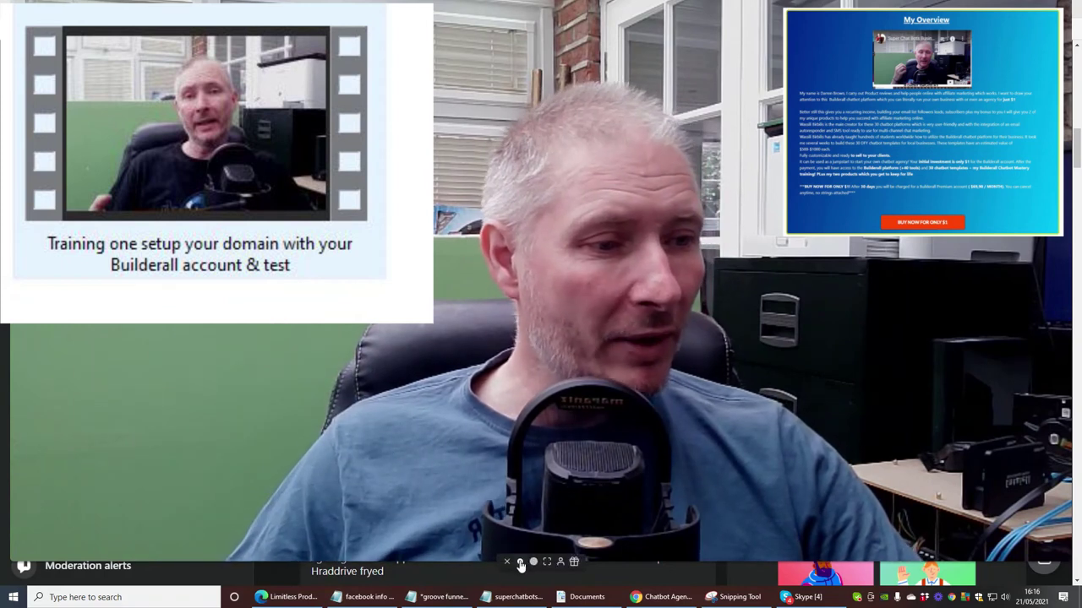
# Open the guides of the Limitless Product Factory group and look through them to Guide 8 on the Builderall business model.
pyautogui.click(531, 562)
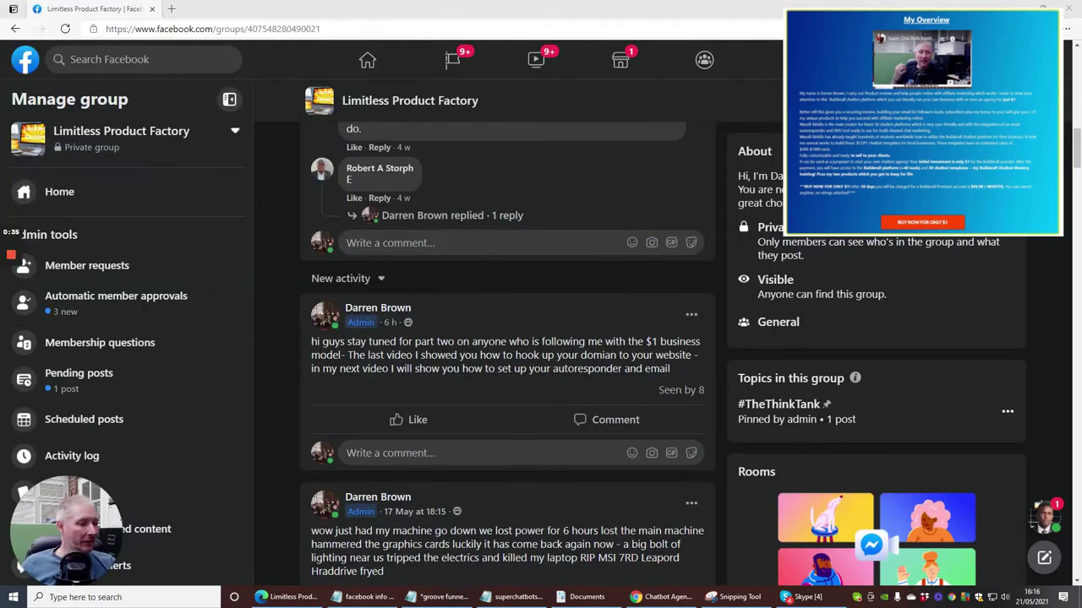
pyautogui.click(663, 597)
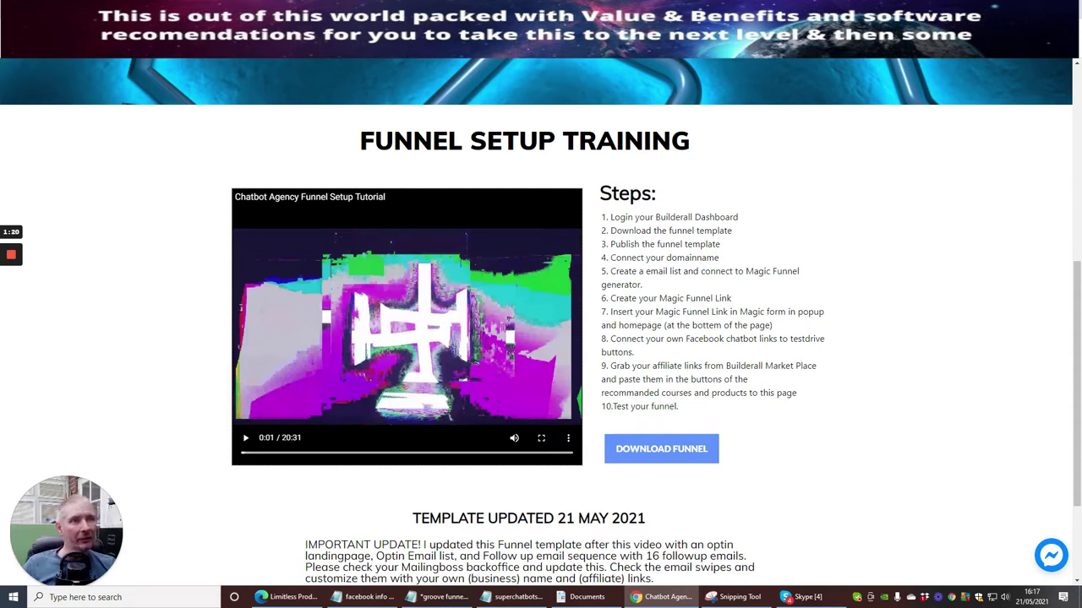
pyautogui.click(372, 12)
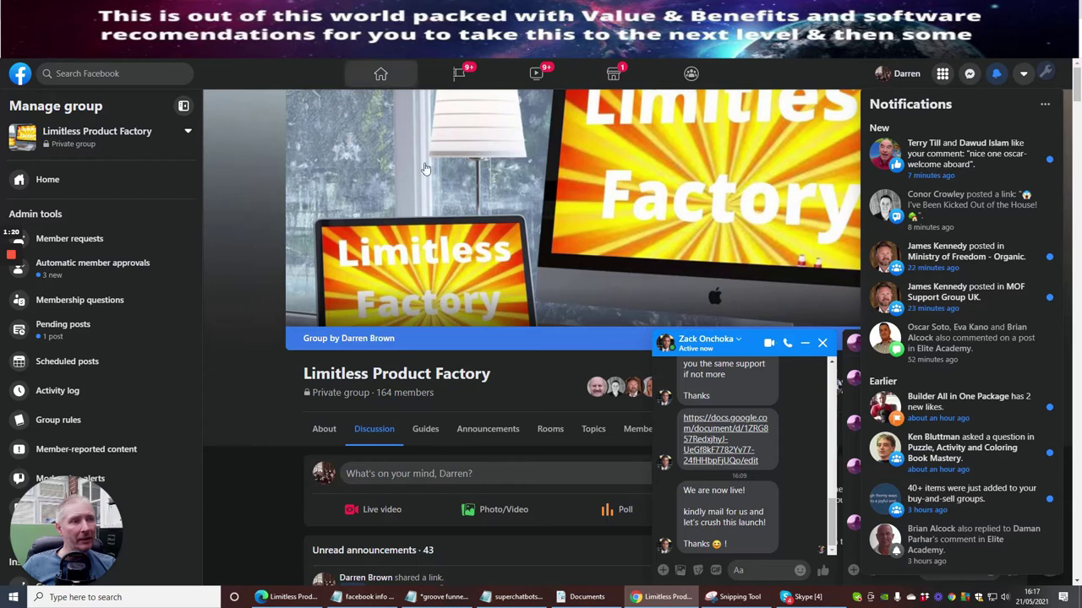
pyautogui.click(426, 430)
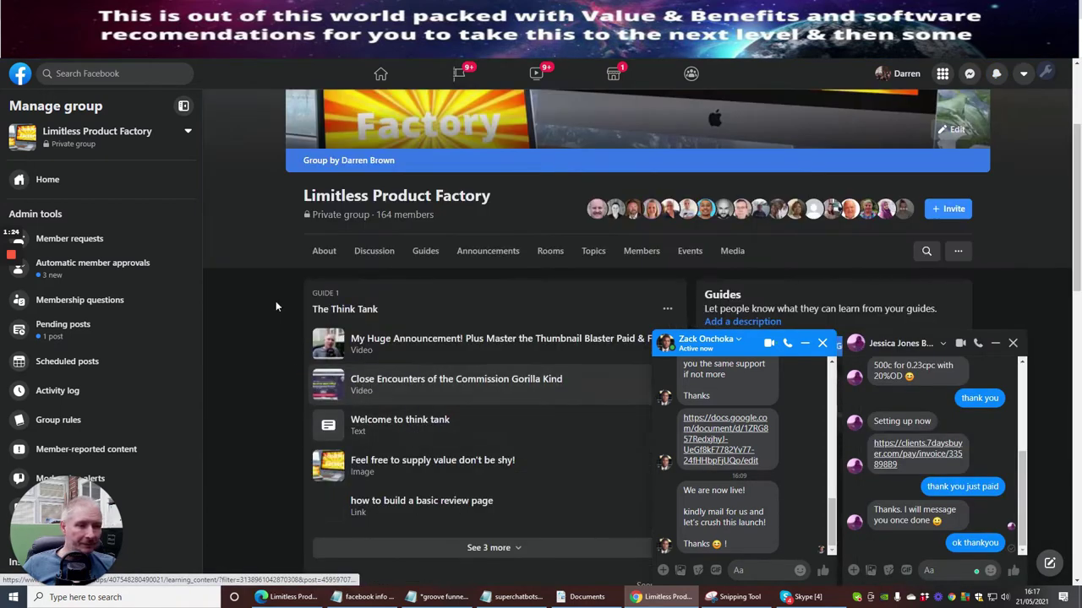
pyautogui.scroll(-12, 254, 251)
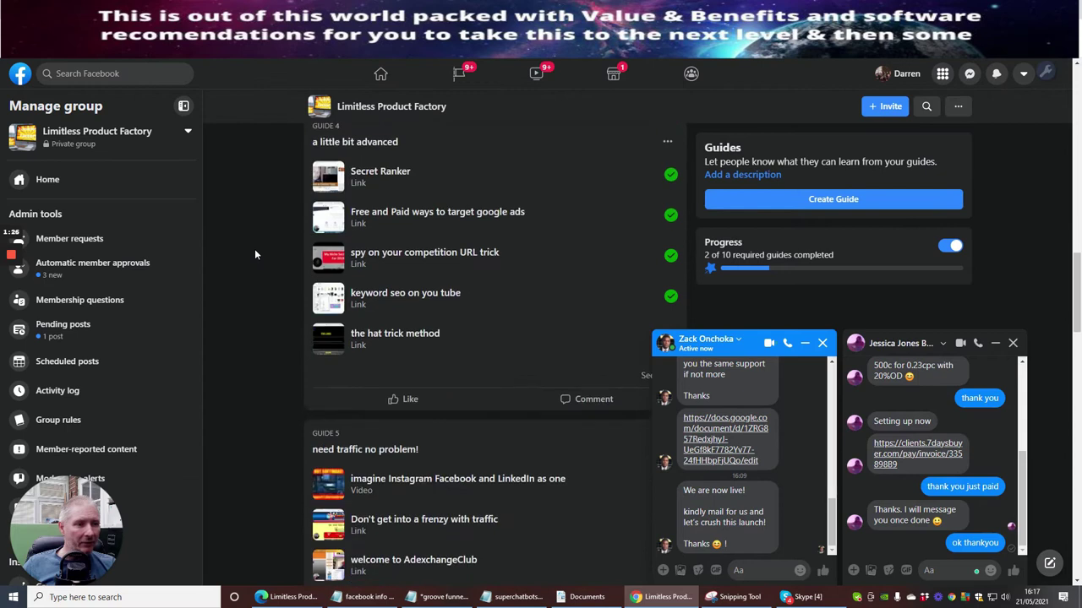
pyautogui.scroll(-12, 255, 249)
pyautogui.scroll(-5, 256, 244)
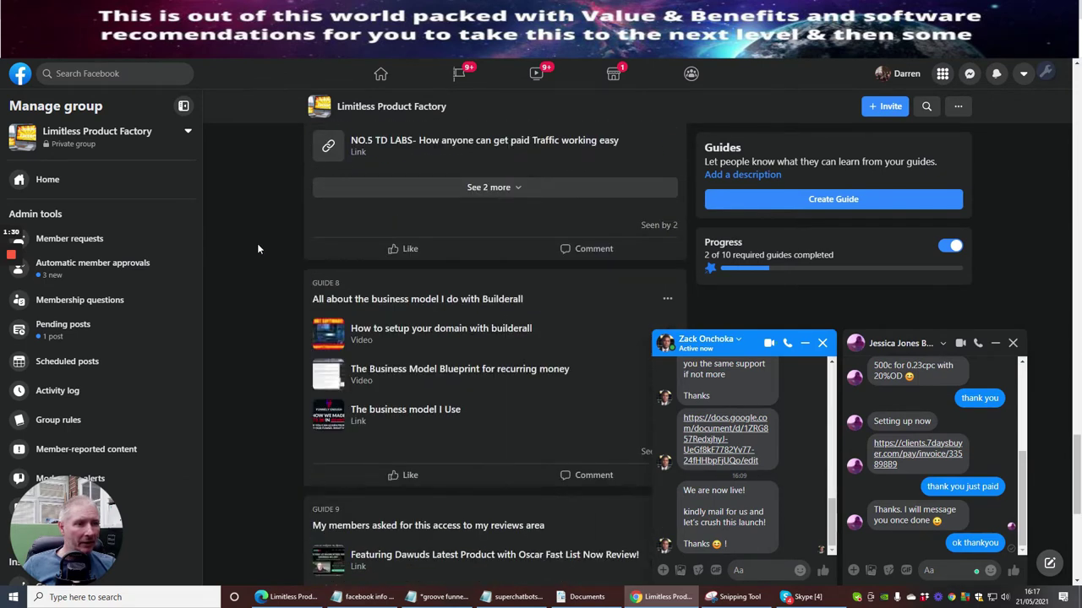
pyautogui.scroll(-4, 257, 243)
pyautogui.scroll(-1, 262, 222)
pyautogui.scroll(3, 262, 222)
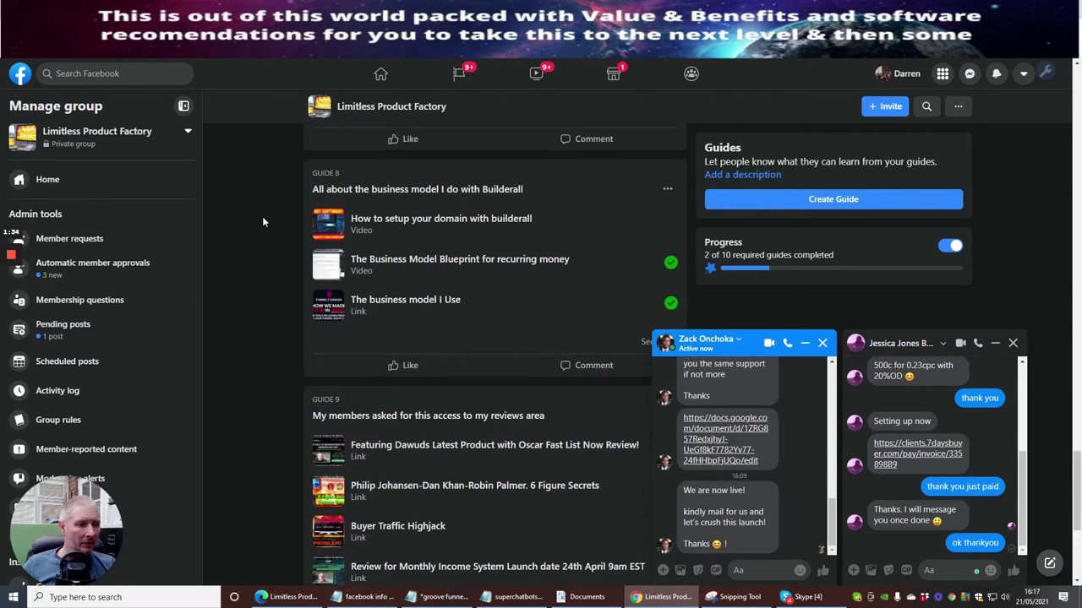
pyautogui.scroll(2, 261, 222)
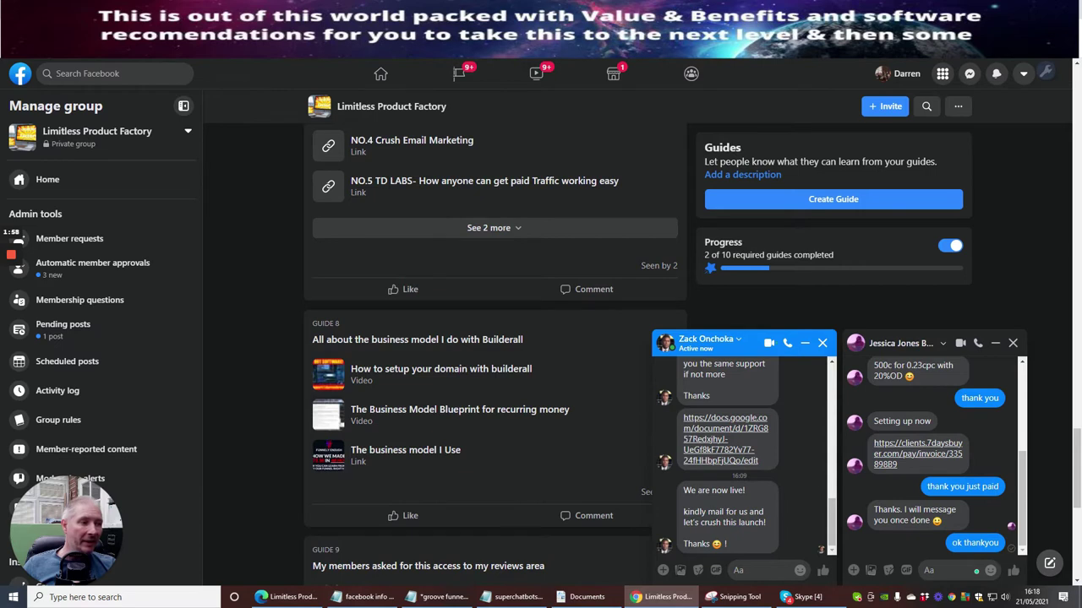
# Review the Funnel Setup Training steps and the published websites in Cheetah.
pyautogui.hotkey('ctrl', 'Tab')
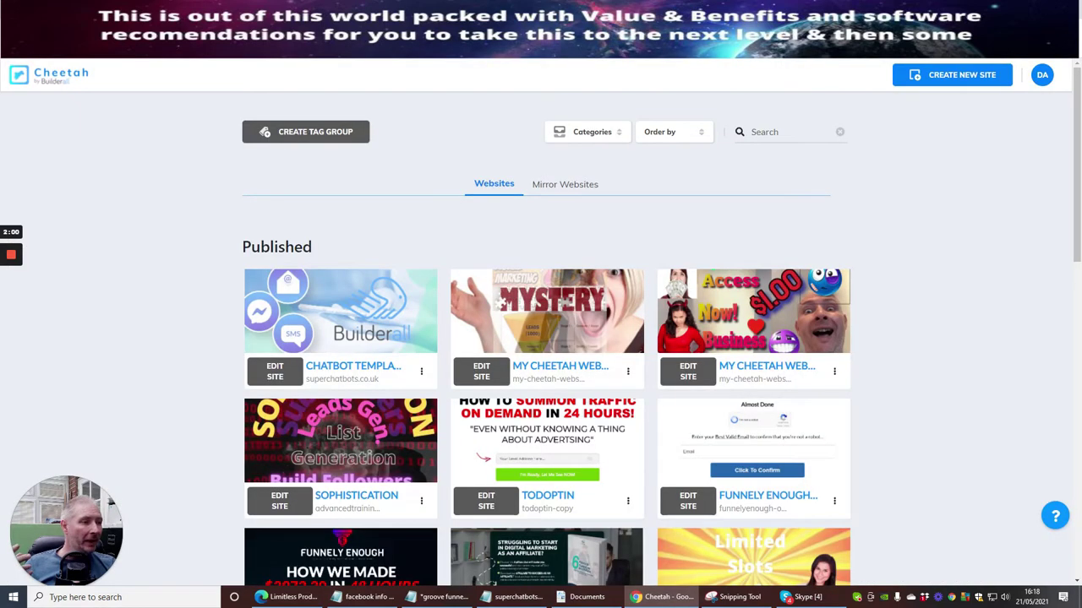
pyautogui.hotkey('ctrl', 'Tab')
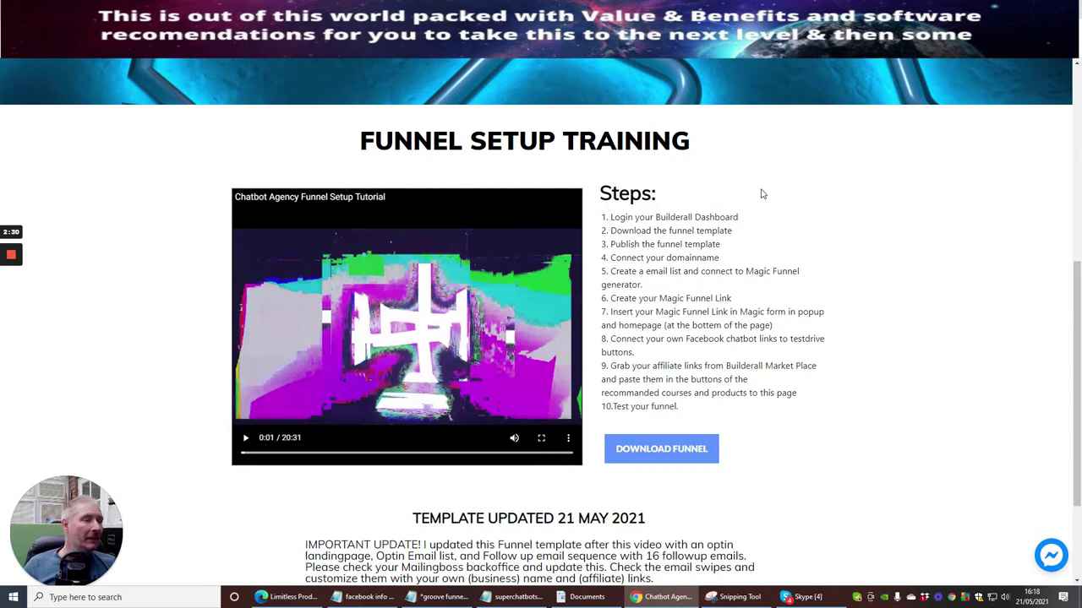
pyautogui.hotkey('ctrl', 'Tab')
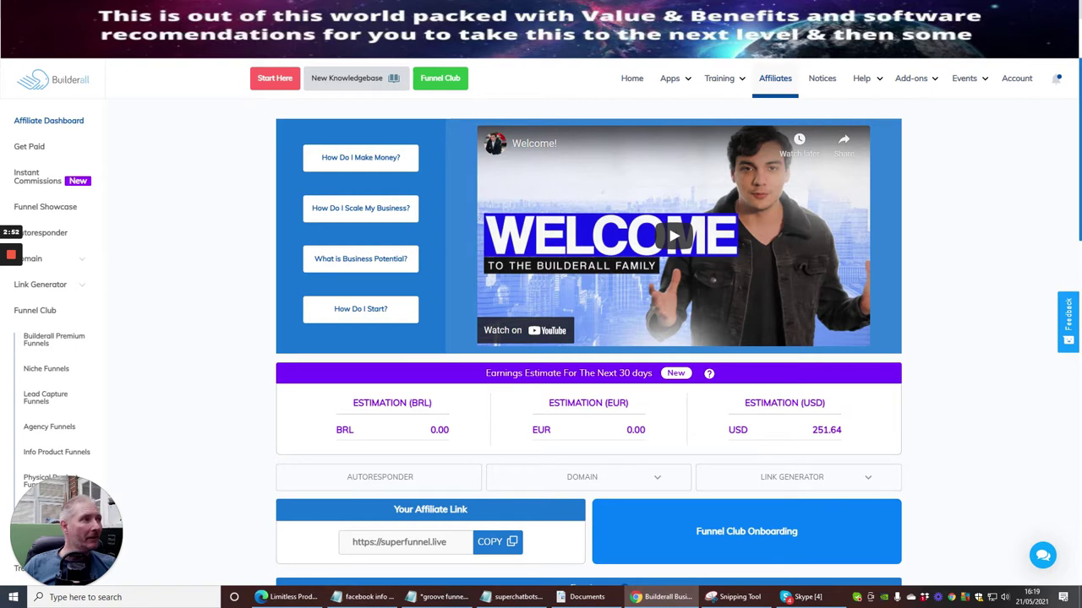
pyautogui.hotkey('ctrl', 'Tab')
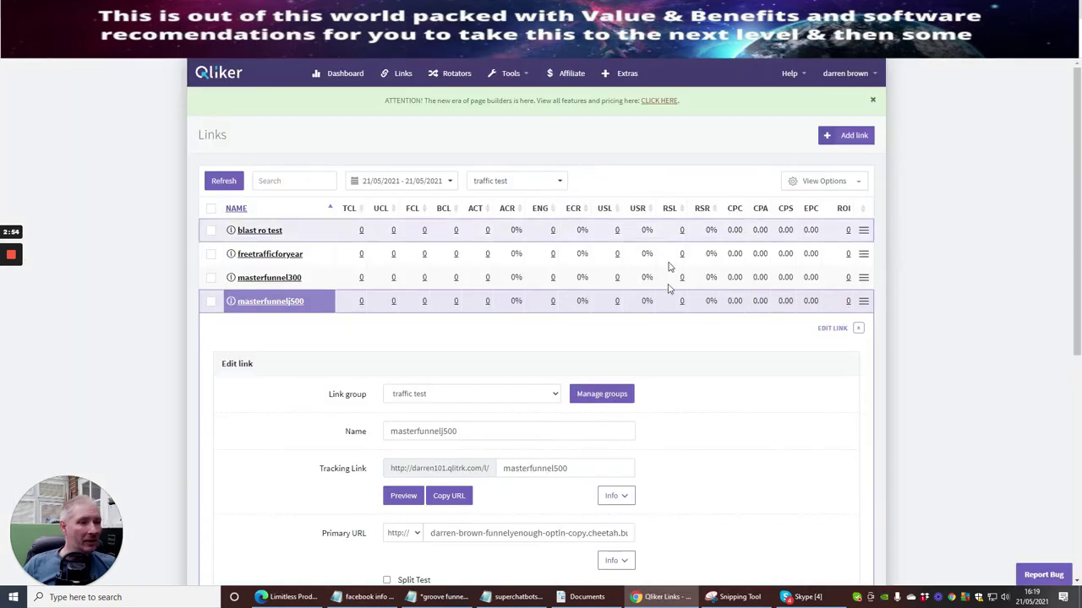
pyautogui.hotkey('ctrl', 'Tab')
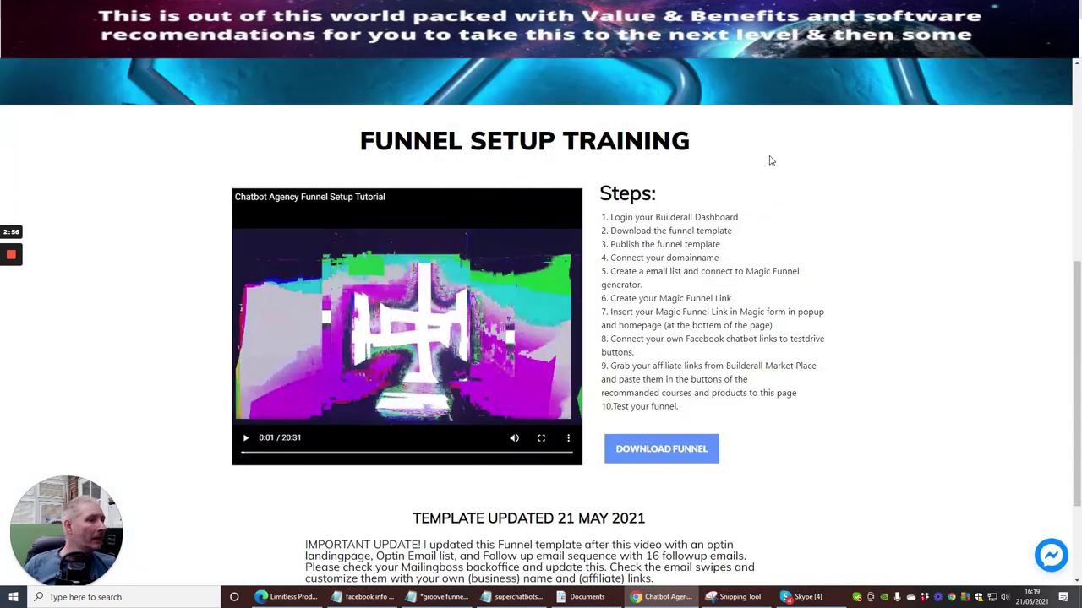
pyautogui.hotkey('ctrl', 'Tab')
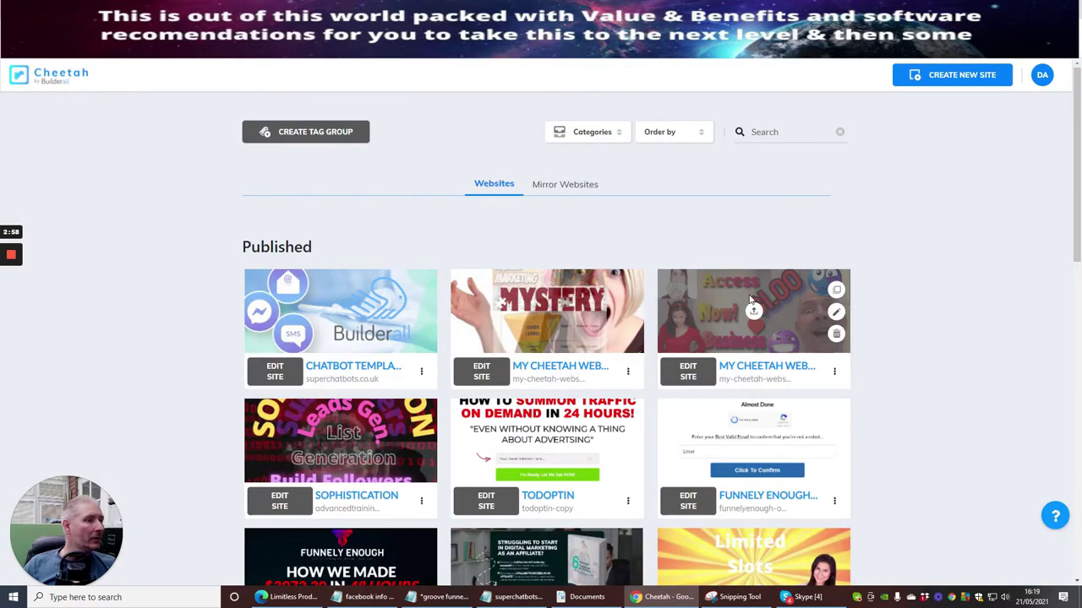
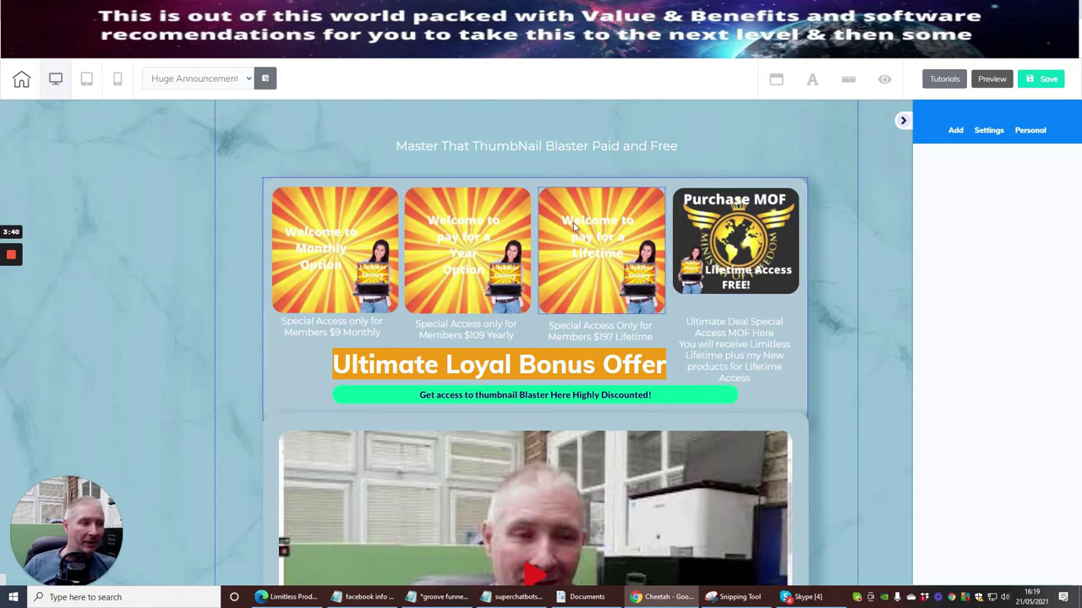
# Leave the Cheetah page editor, then go to the Builderall home dashboard and look over its available tools.
pyautogui.click(21, 78)
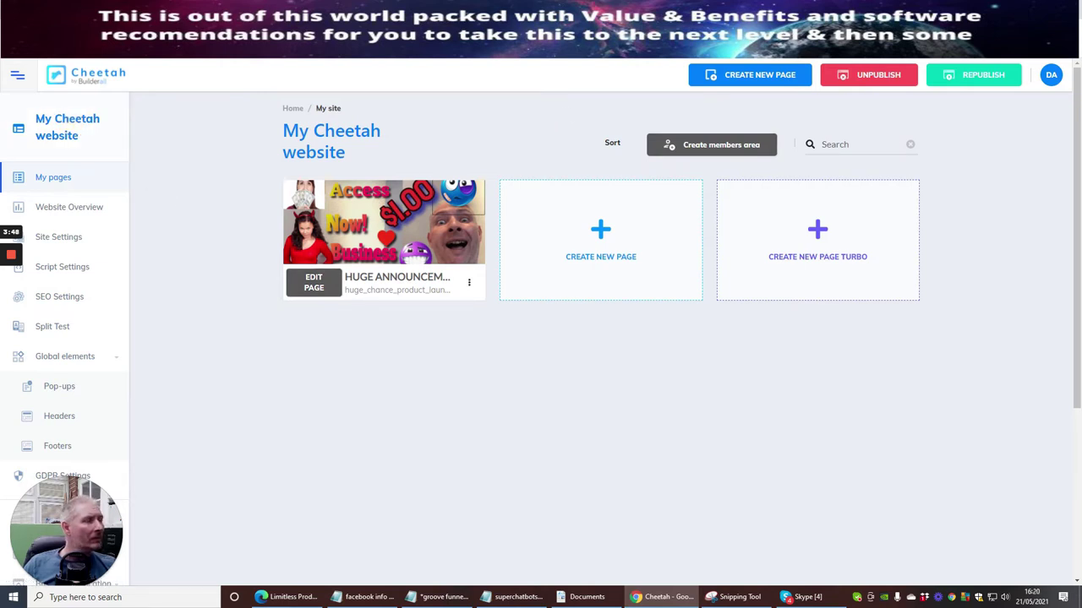
pyautogui.hotkey('ctrl', 'Tab')
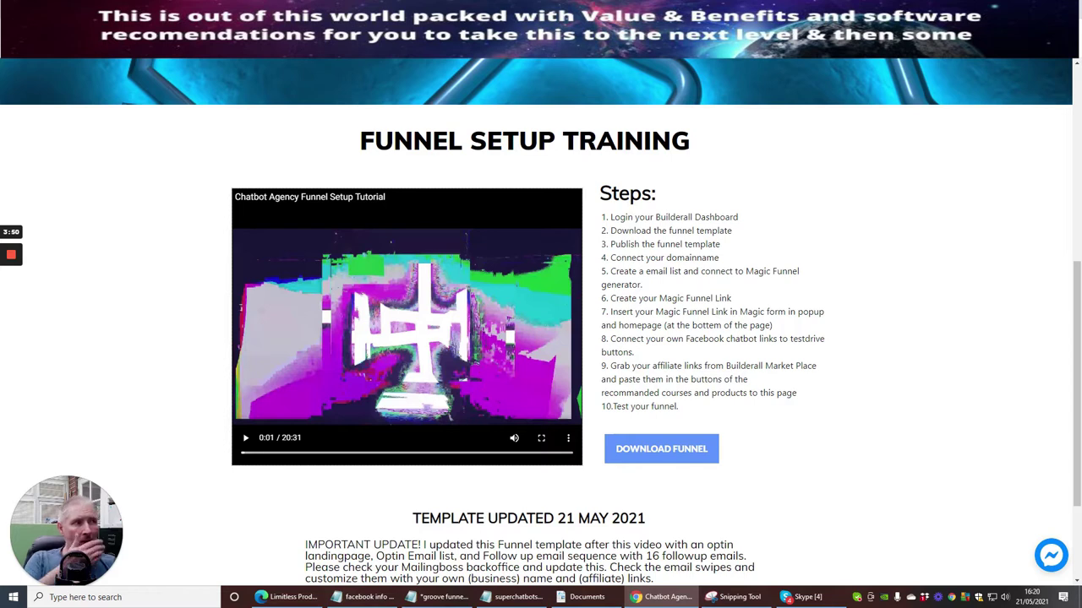
pyautogui.hotkey('ctrl', 'Tab')
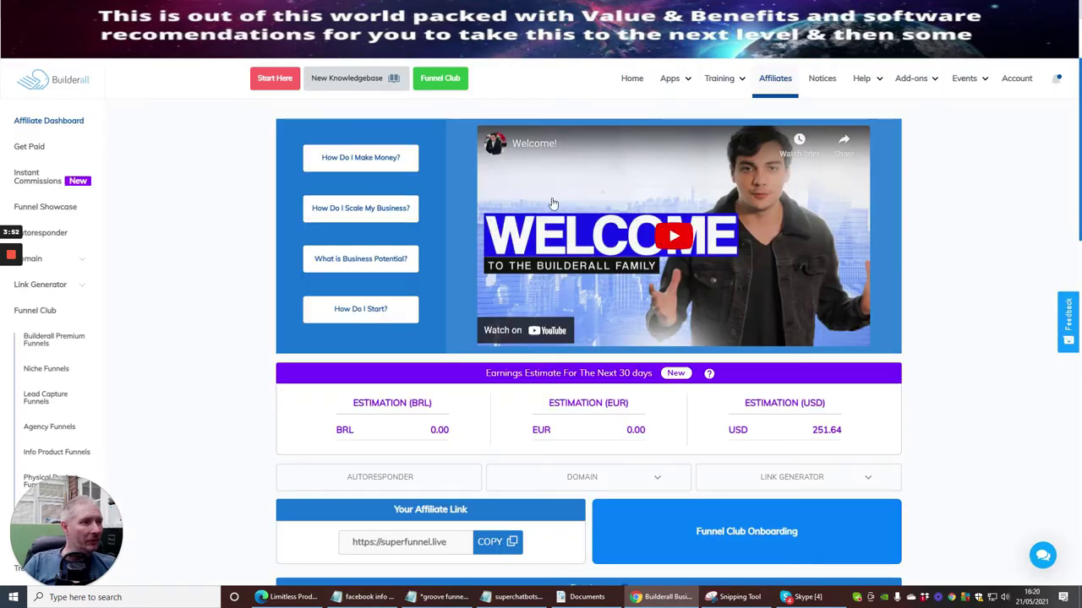
pyautogui.click(59, 81)
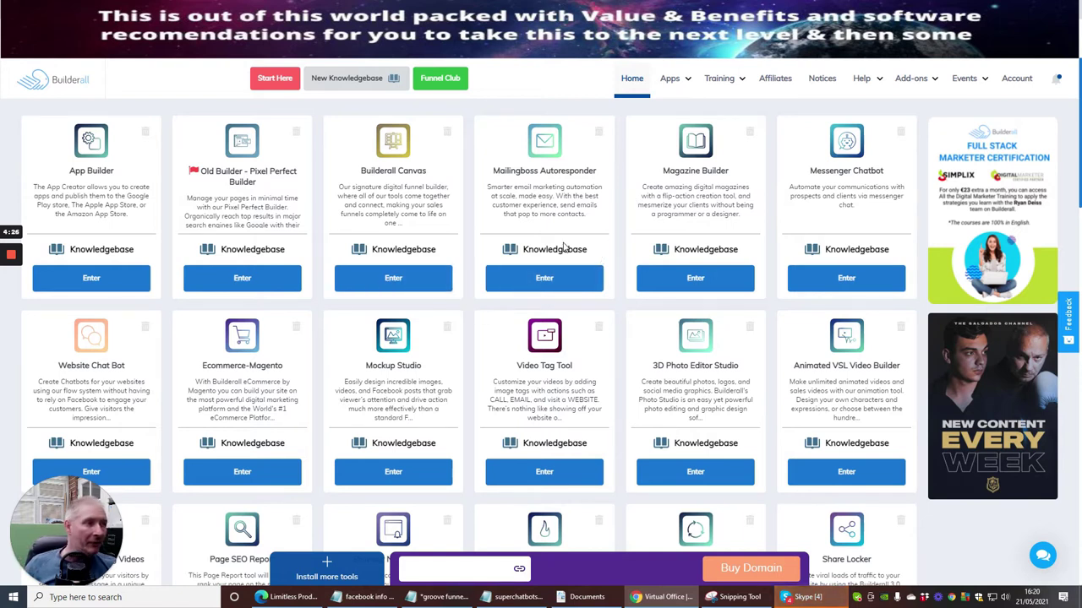
pyautogui.scroll(-15, 566, 271)
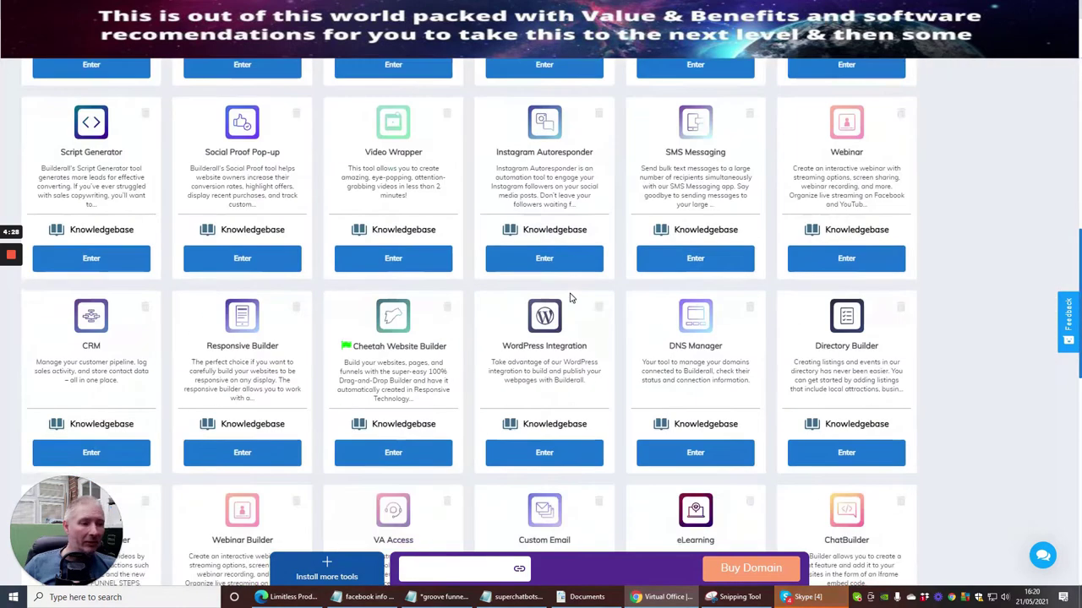
pyautogui.scroll(7, 572, 306)
pyautogui.scroll(8, 572, 306)
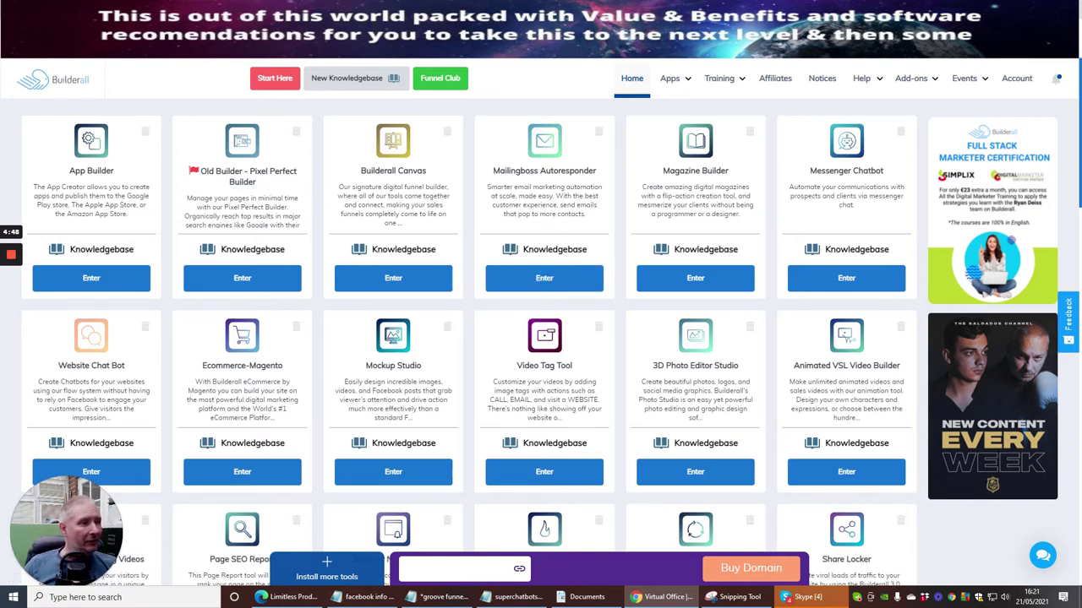
# Enter the Mailingboss Autoresponder from the Builderall dashboard and open its subscriber lists.
pyautogui.hotkey('ctrl', 'Tab')
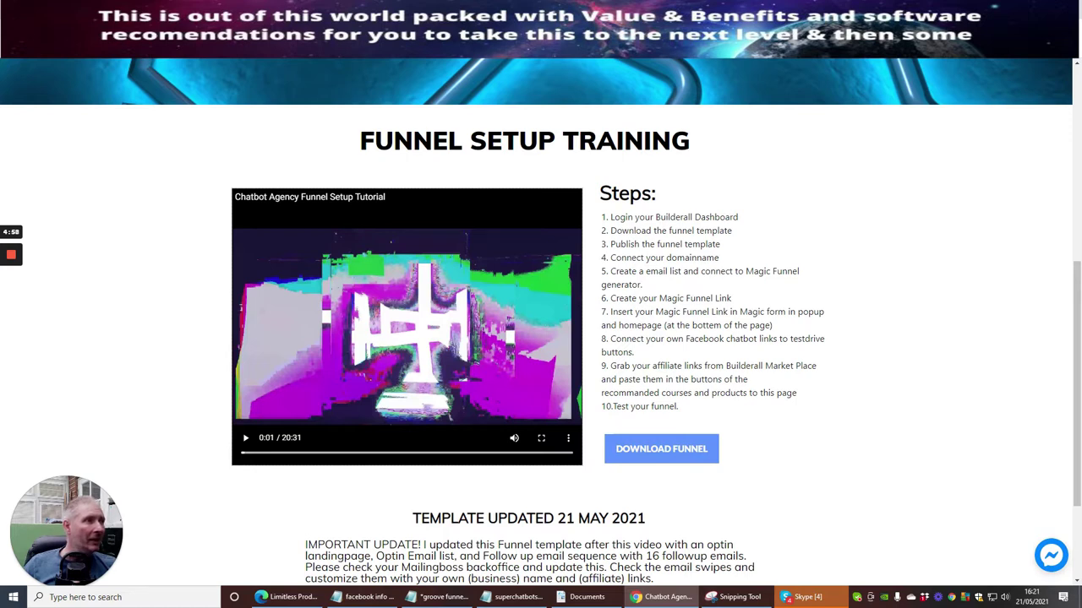
pyautogui.hotkey('ctrl', 'shift', 'Tab')
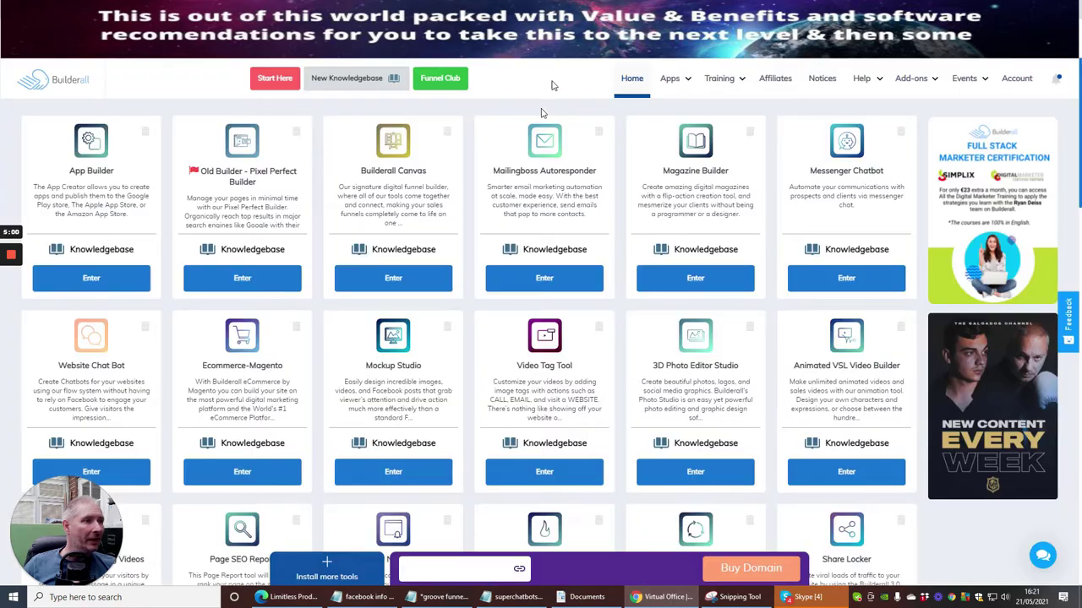
pyautogui.click(544, 279)
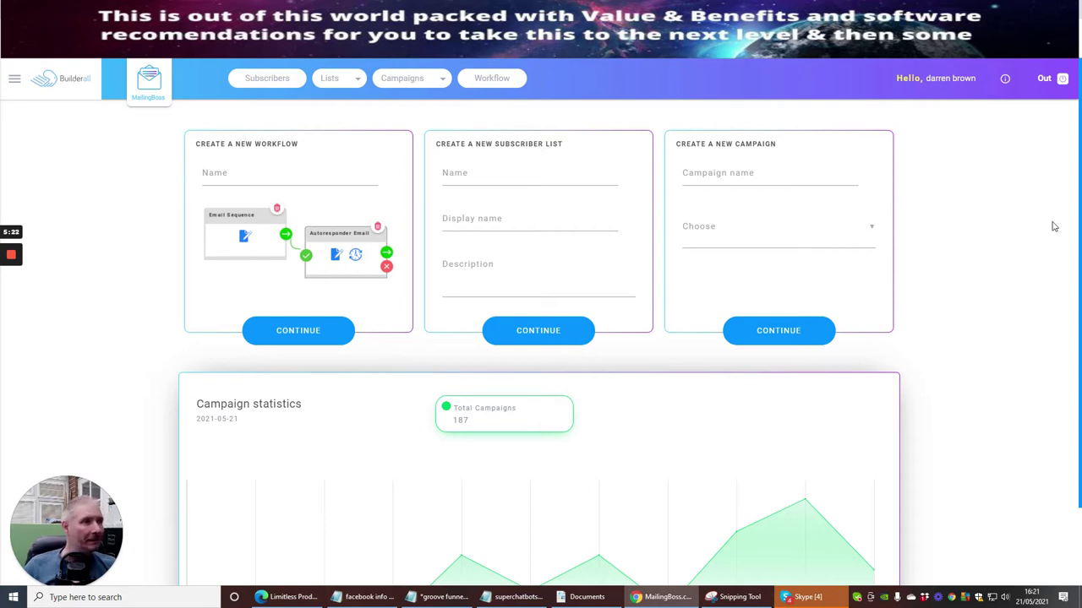
pyautogui.click(326, 74)
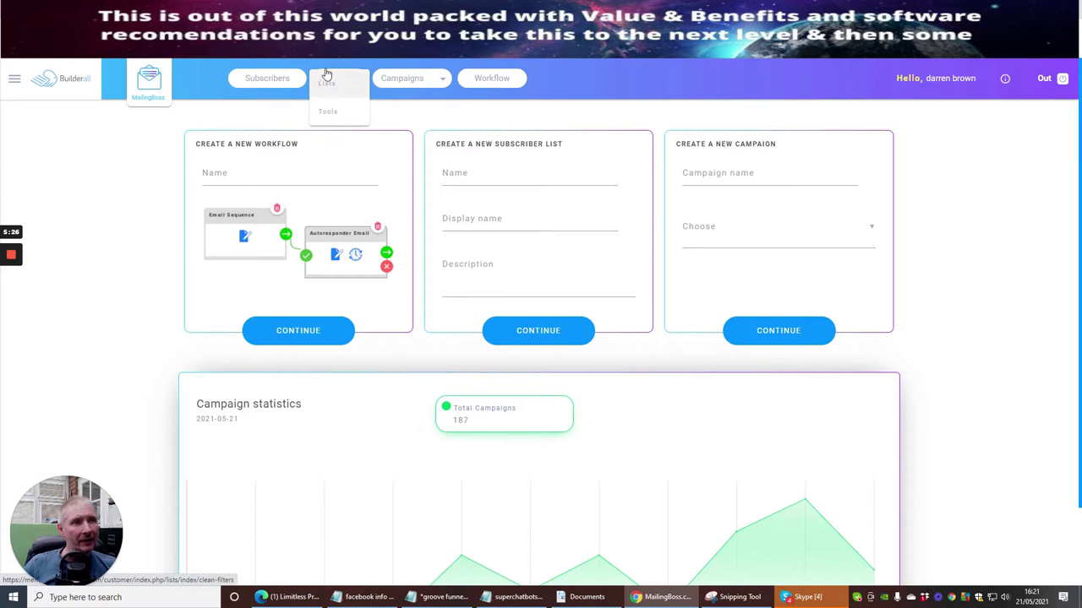
pyautogui.click(330, 84)
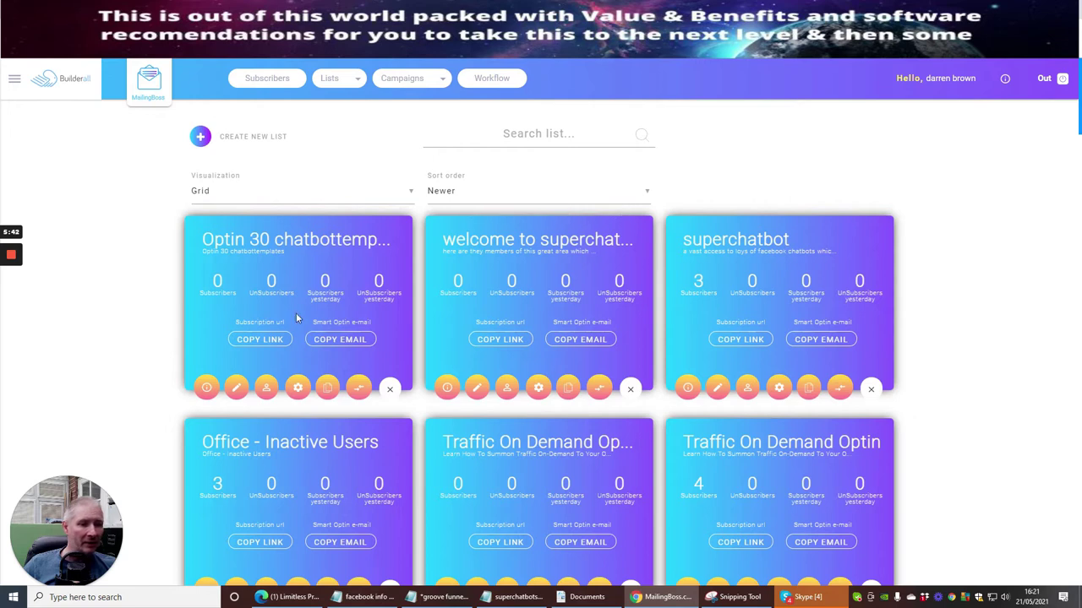
pyautogui.scroll(-2, 289, 313)
pyautogui.scroll(2, 290, 314)
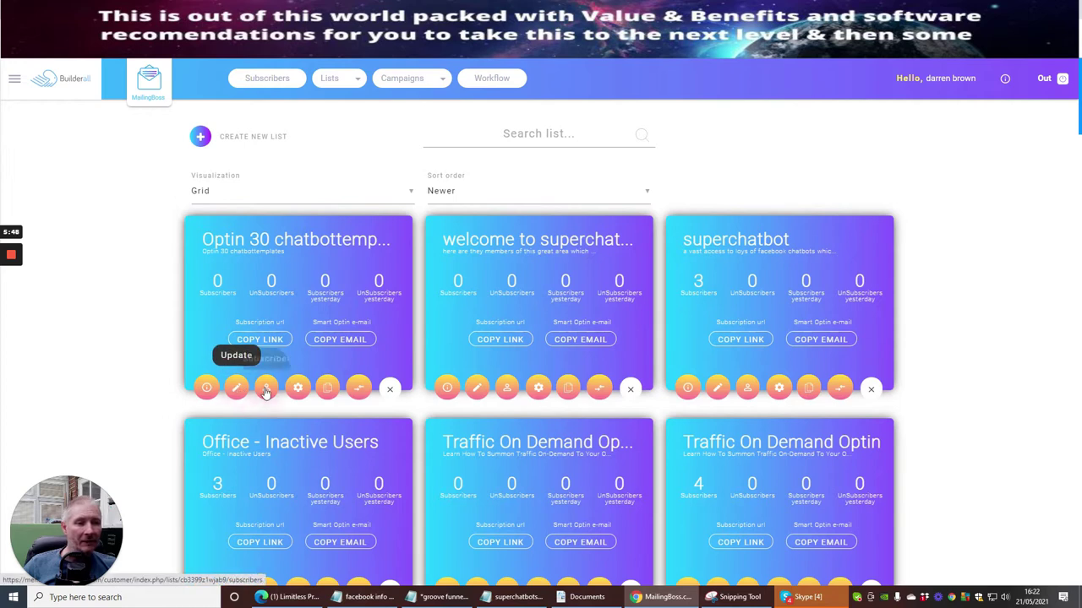
# Open the overview of the Optin 30 chatbottemplates list and examine its options and statistics.
pyautogui.click(207, 390)
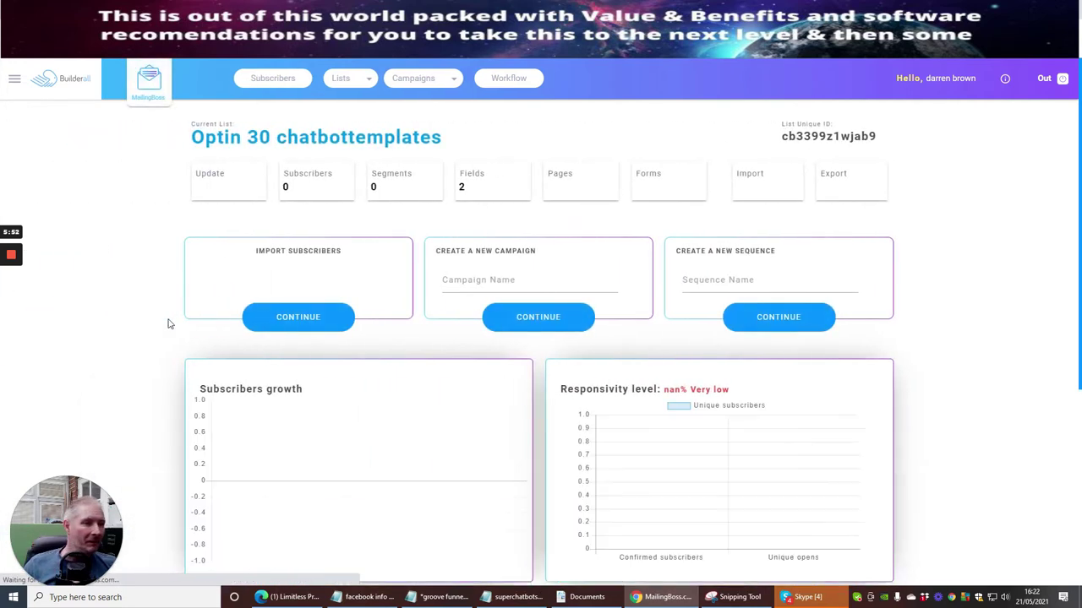
pyautogui.scroll(-3, 161, 295)
pyautogui.scroll(3, 161, 302)
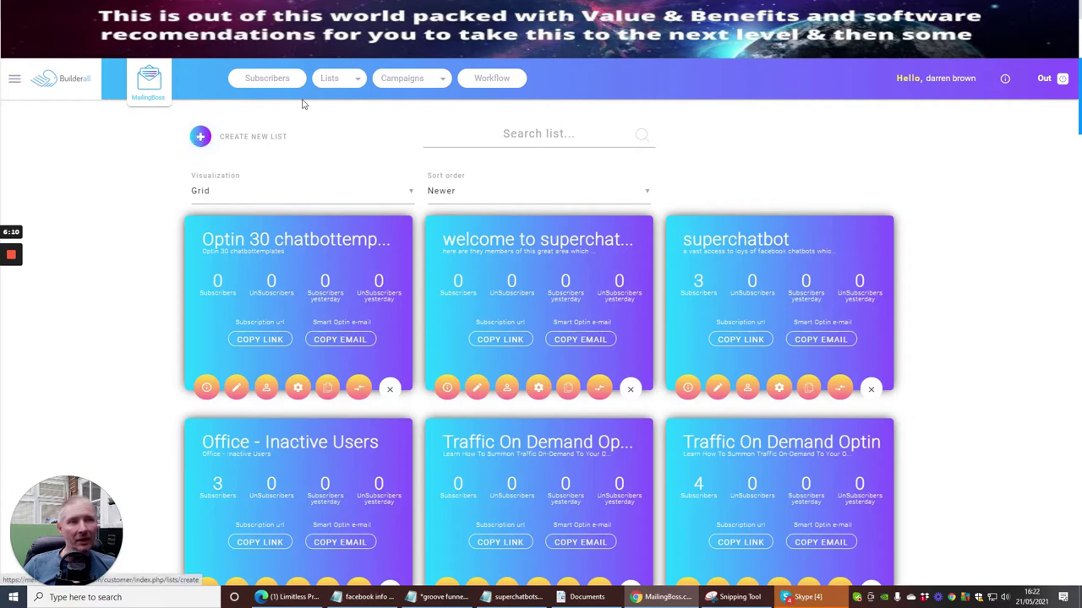
# Start a new mailing list and name it "Demo chatbot list".
pyautogui.click(200, 139)
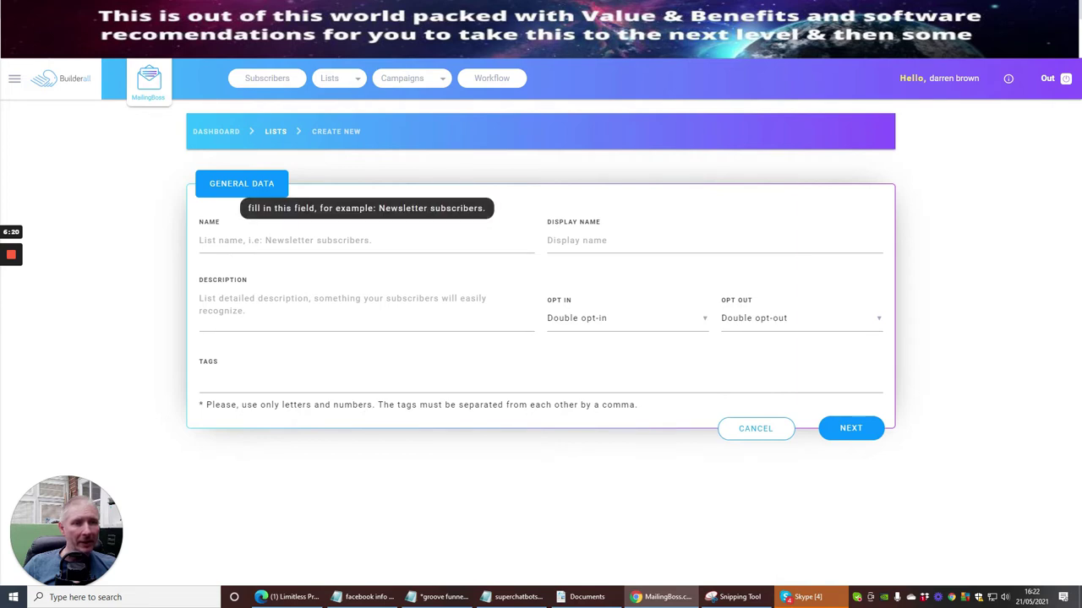
pyautogui.click(212, 240)
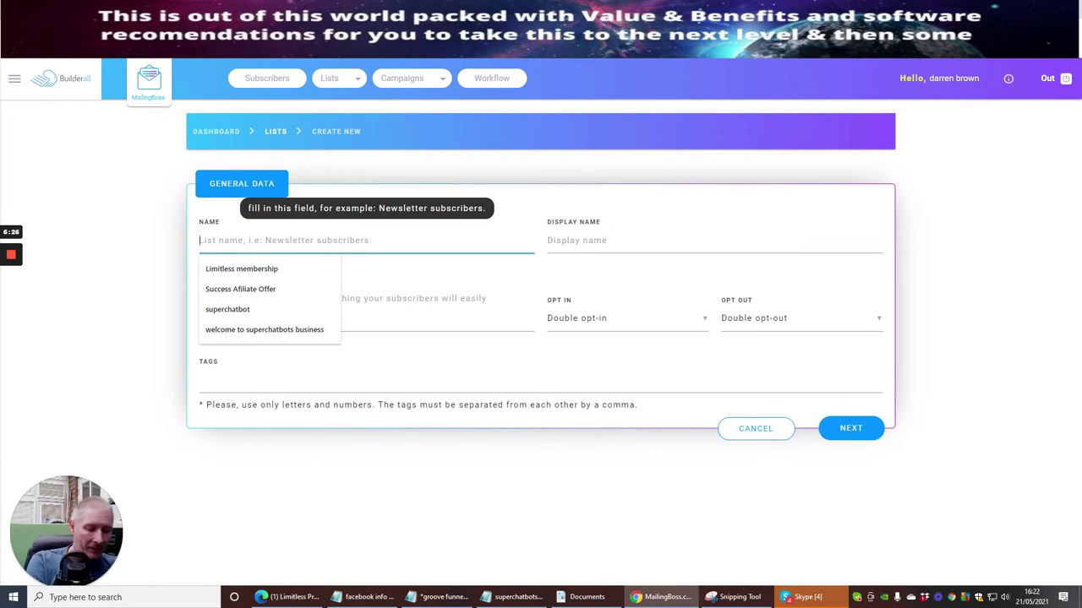
pyautogui.write('Dem')
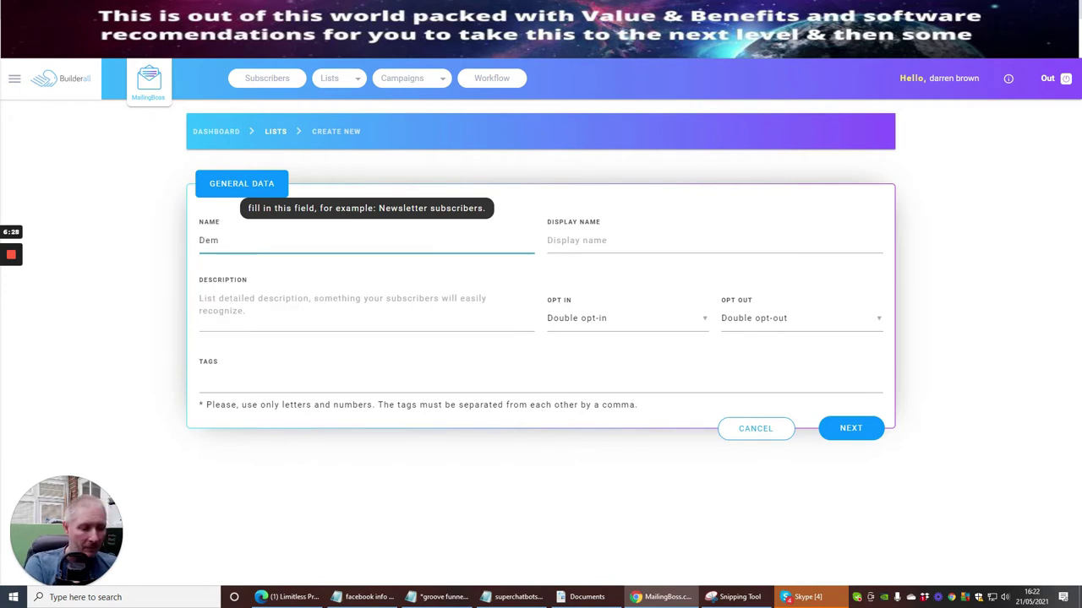
pyautogui.write('o chatbot list')
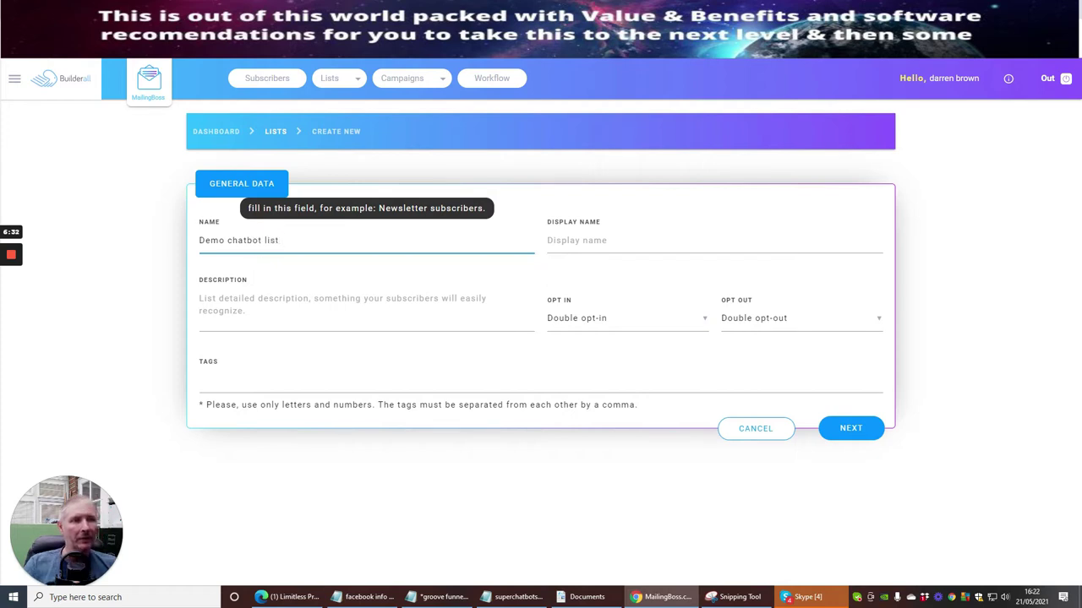
# Set the list's display name to "Demo Chatbot List".
pyautogui.click(590, 238)
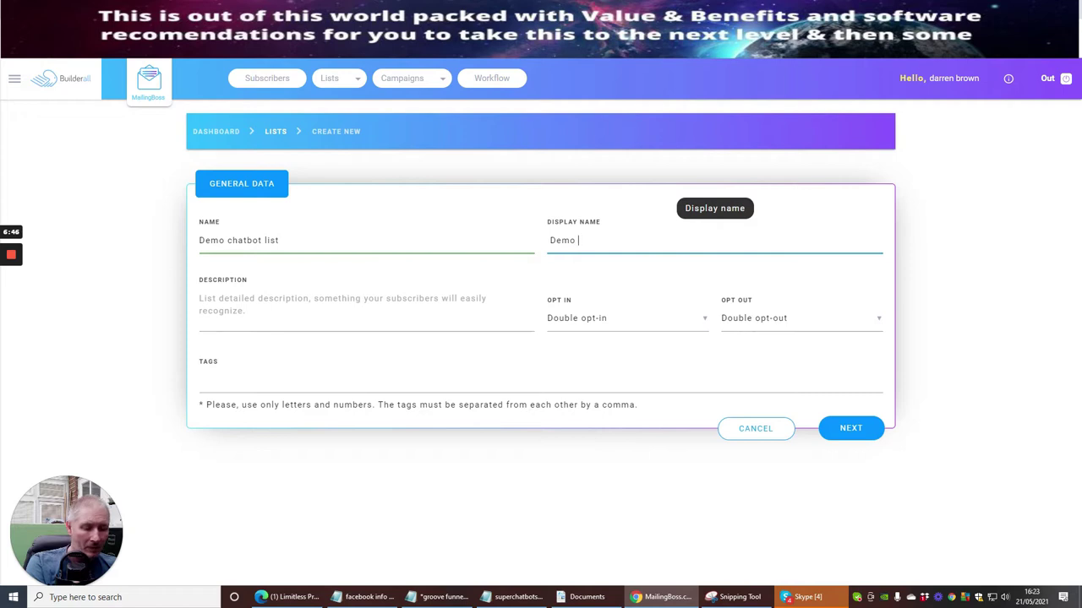
pyautogui.write('Demo Chatb')
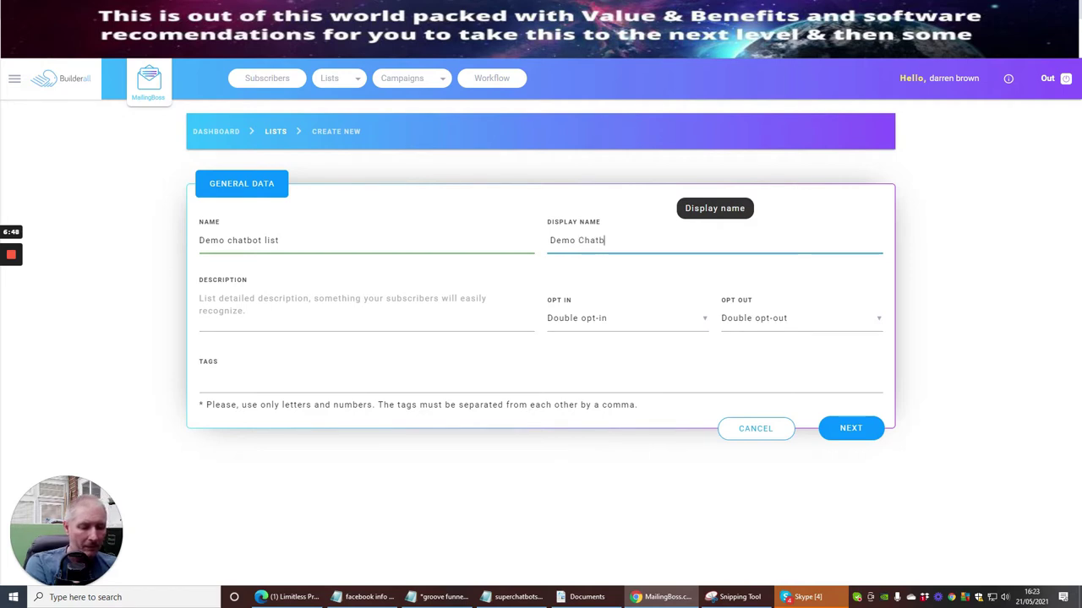
pyautogui.write('ot Lis')
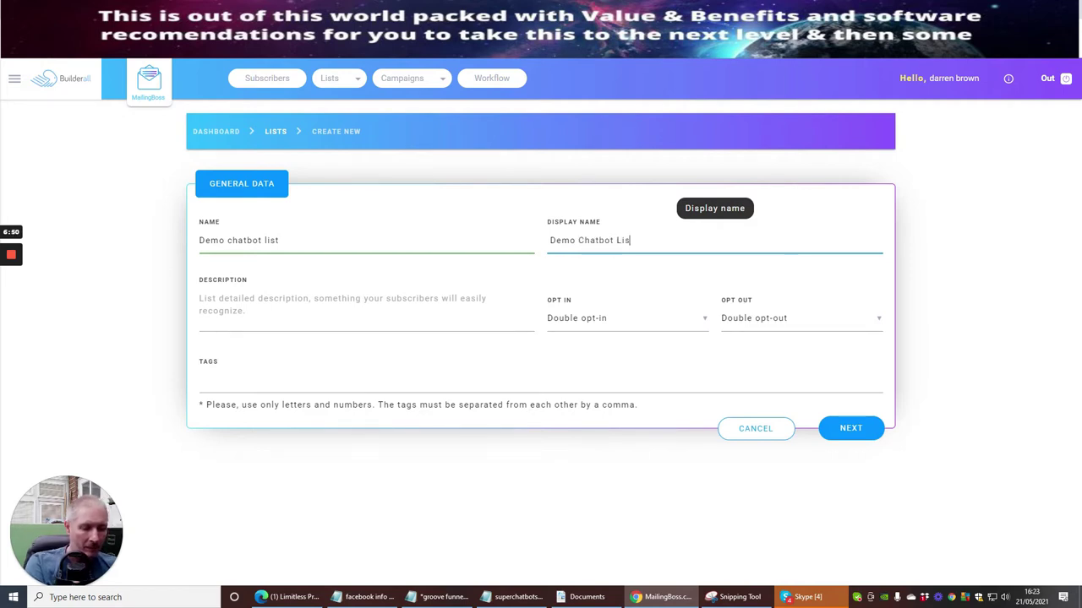
pyautogui.write('t')
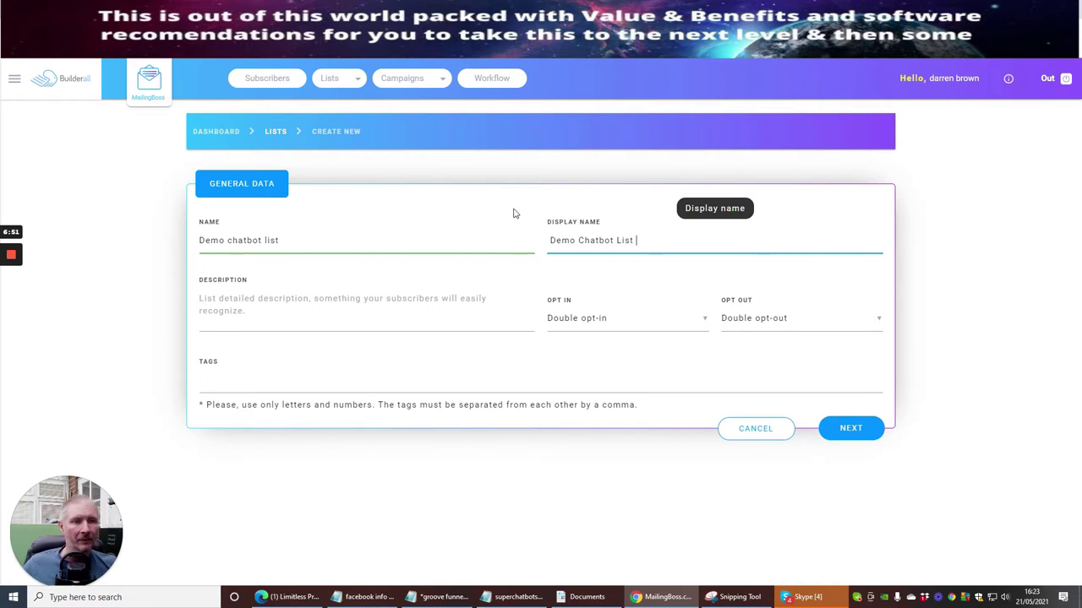
# Enter the list description "this is a members area setup for using high quaility funnels with in thi9s membership".
pyautogui.click(250, 303)
pyautogui.write('th')
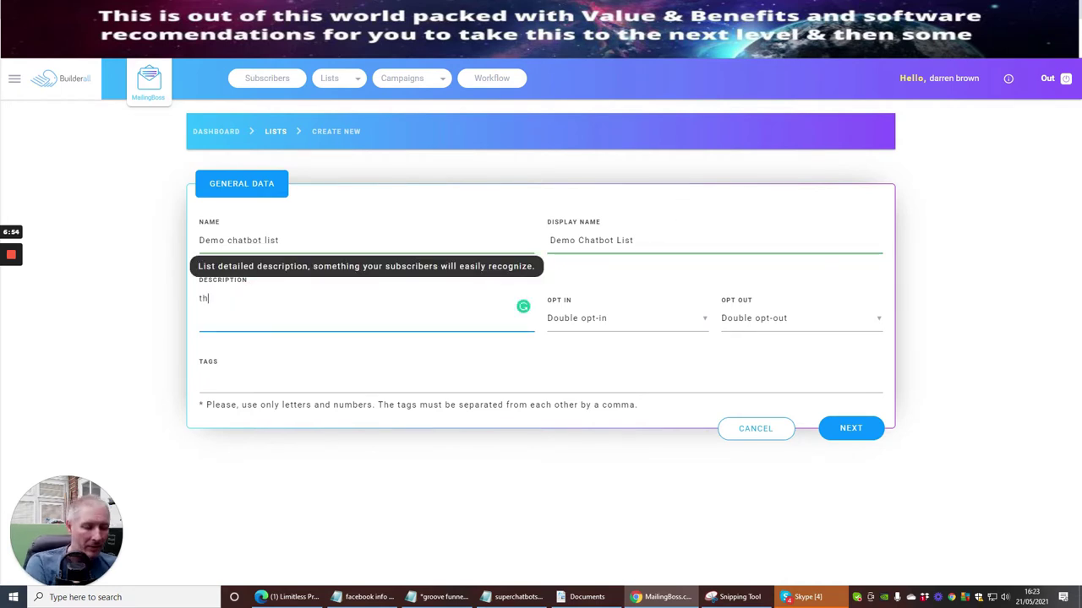
pyautogui.write('is is a members area ')
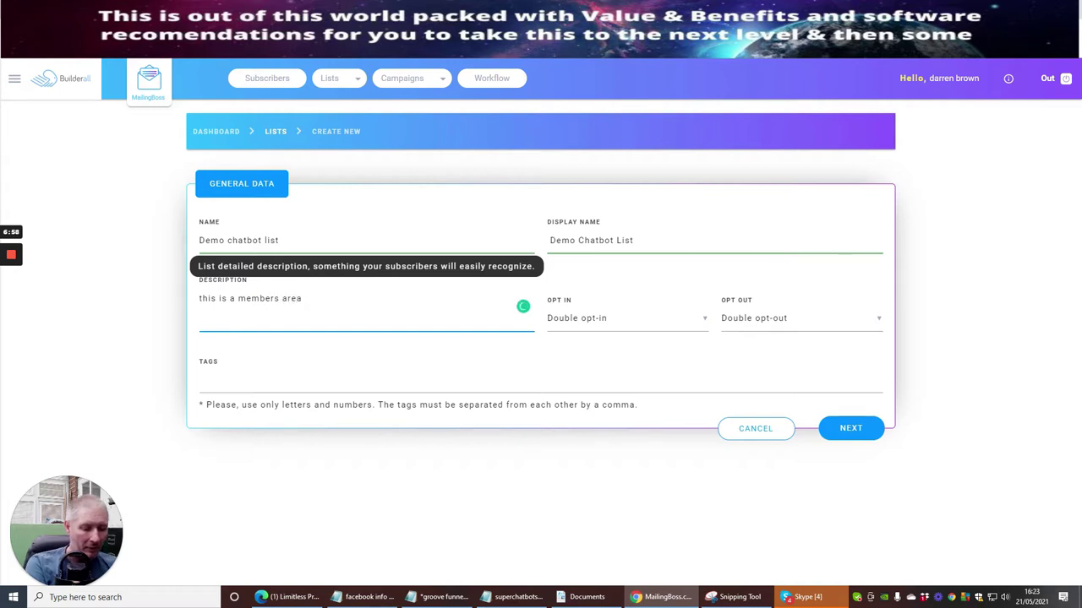
pyautogui.write('setup for')
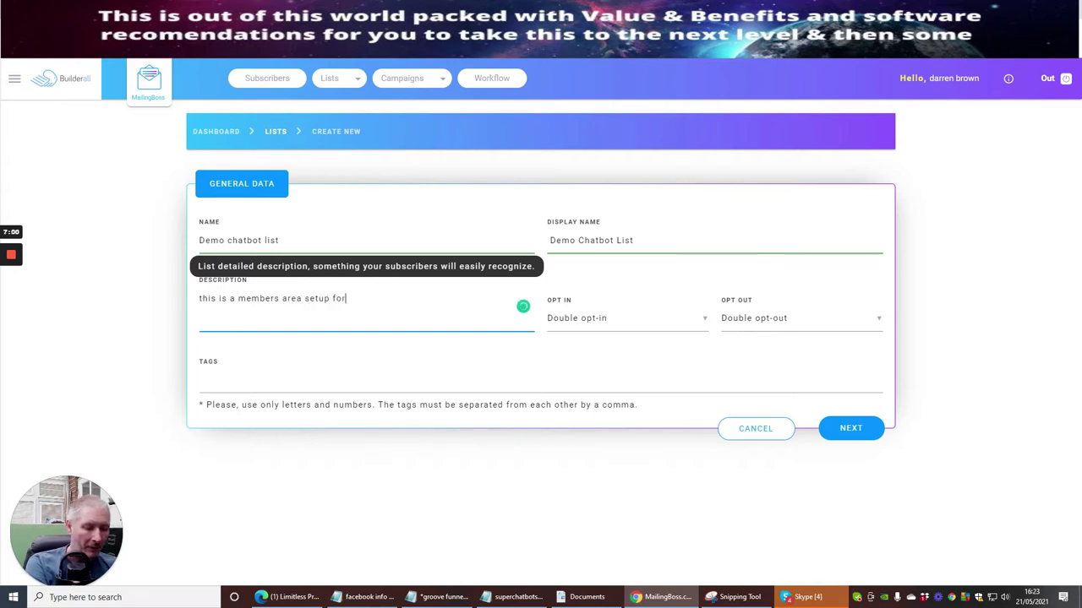
pyautogui.write(' usdinff h')
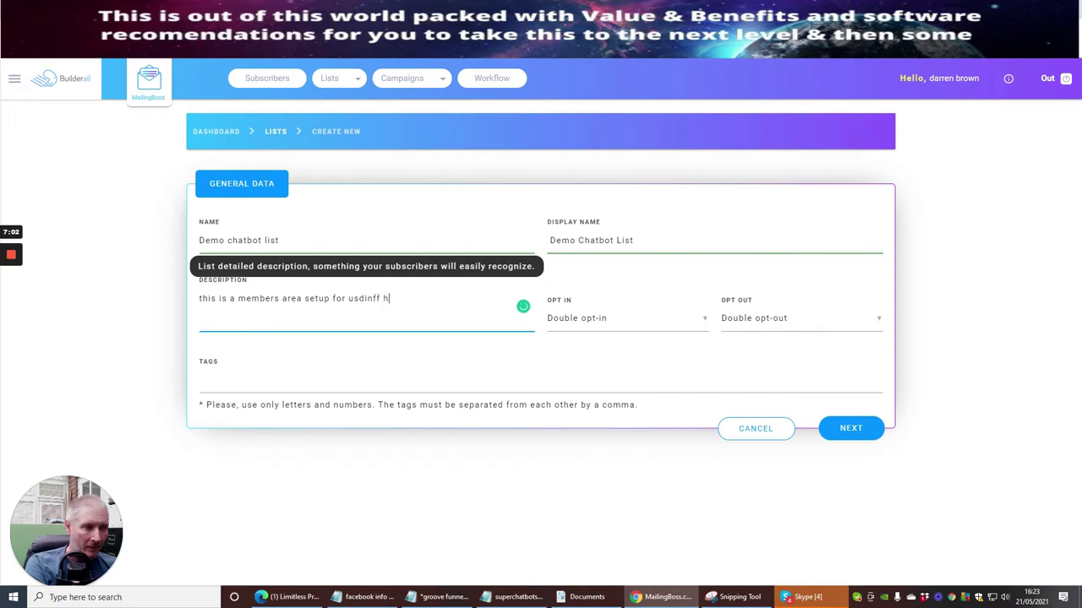
pyautogui.press('BackSpace')
pyautogui.press('BackSpace')
pyautogui.press('BackSpace')
pyautogui.press('BackSpace')
pyautogui.press('BackSpace')
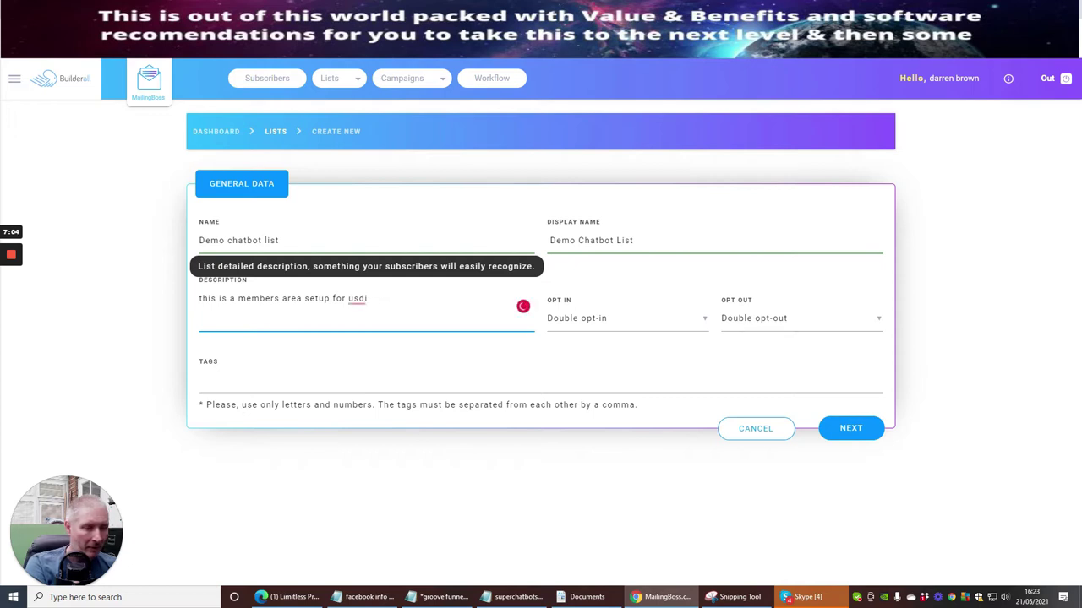
pyautogui.press('BackSpace')
pyautogui.press('BackSpace')
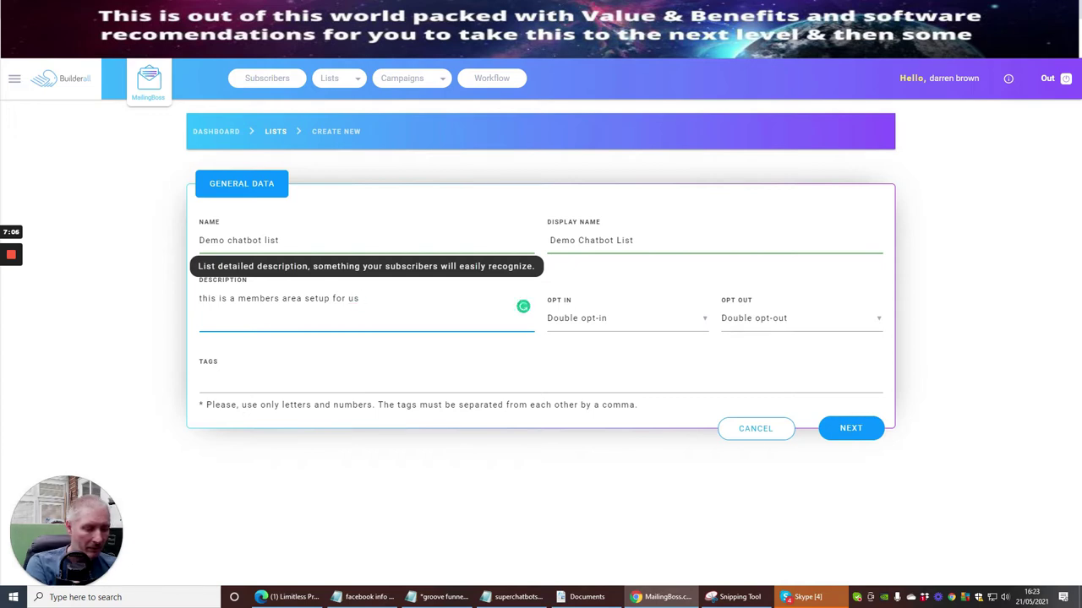
pyautogui.write('eing')
pyautogui.press('BackSpace')
pyautogui.press('BackSpace')
pyautogui.press('BackSpace')
pyautogui.press('BackSpace')
pyautogui.press('BackSpace')
pyautogui.write('ing high qua')
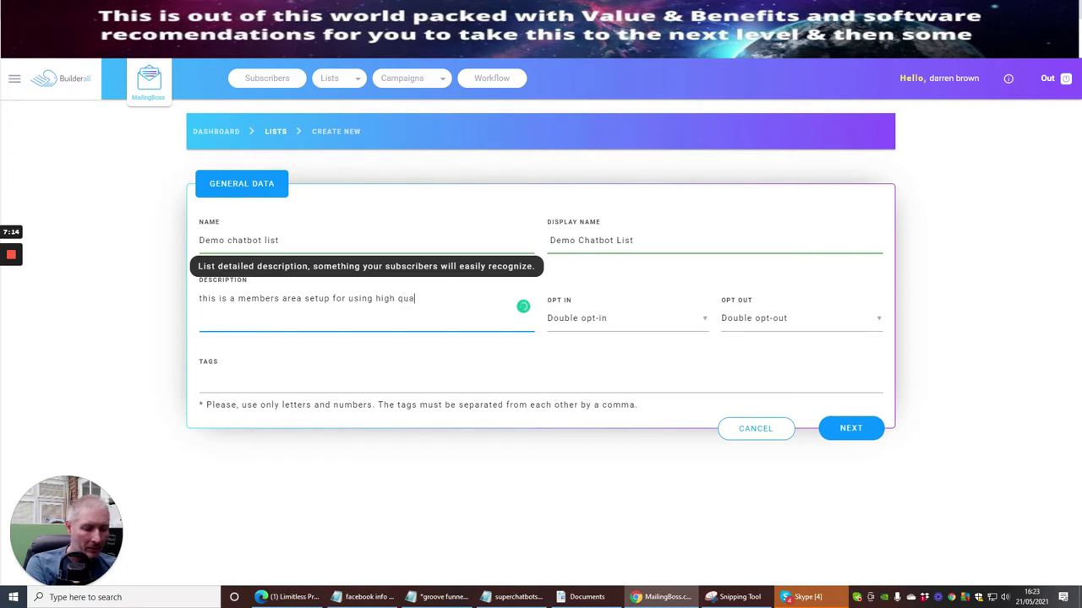
pyautogui.write(',l')
pyautogui.press('BackSpace')
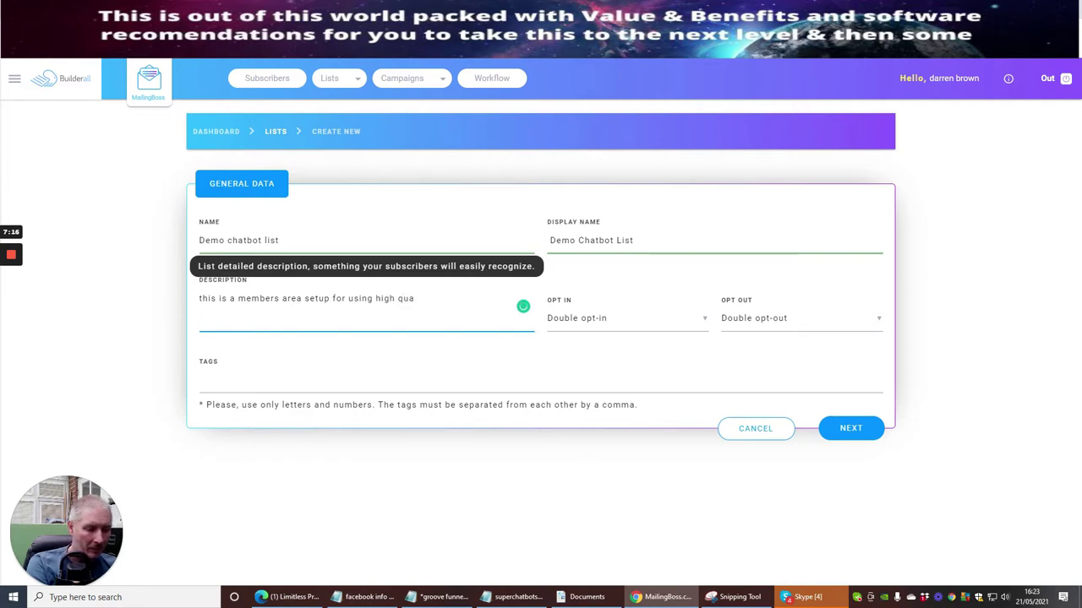
pyautogui.write('i;ity')
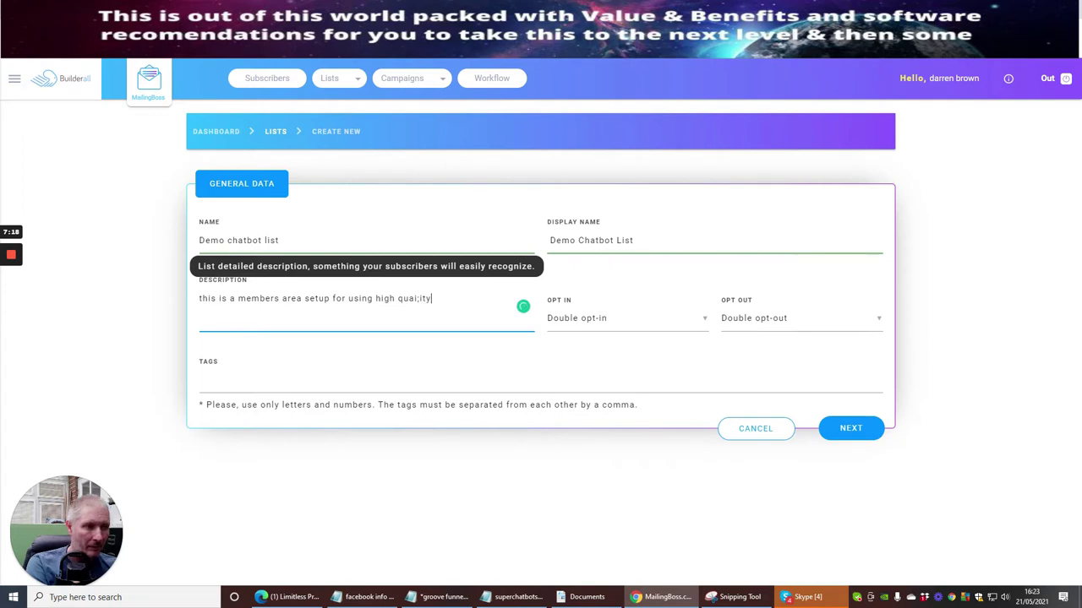
pyautogui.press('BackSpace')
pyautogui.press('BackSpace')
pyautogui.press('BackSpace')
pyautogui.press('BackSpace')
pyautogui.press('BackSpace')
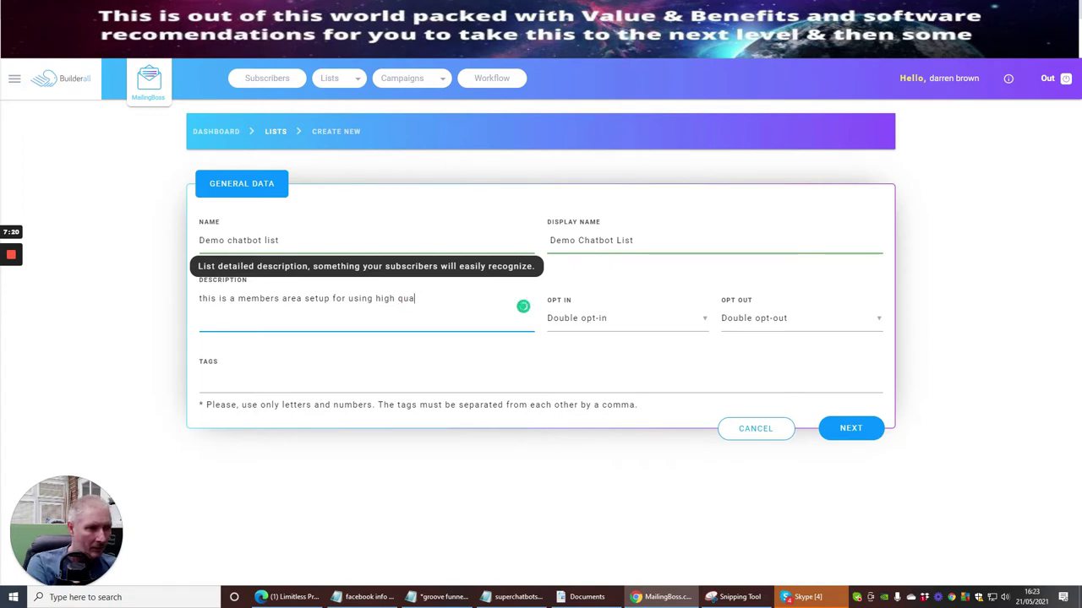
pyautogui.write('ility')
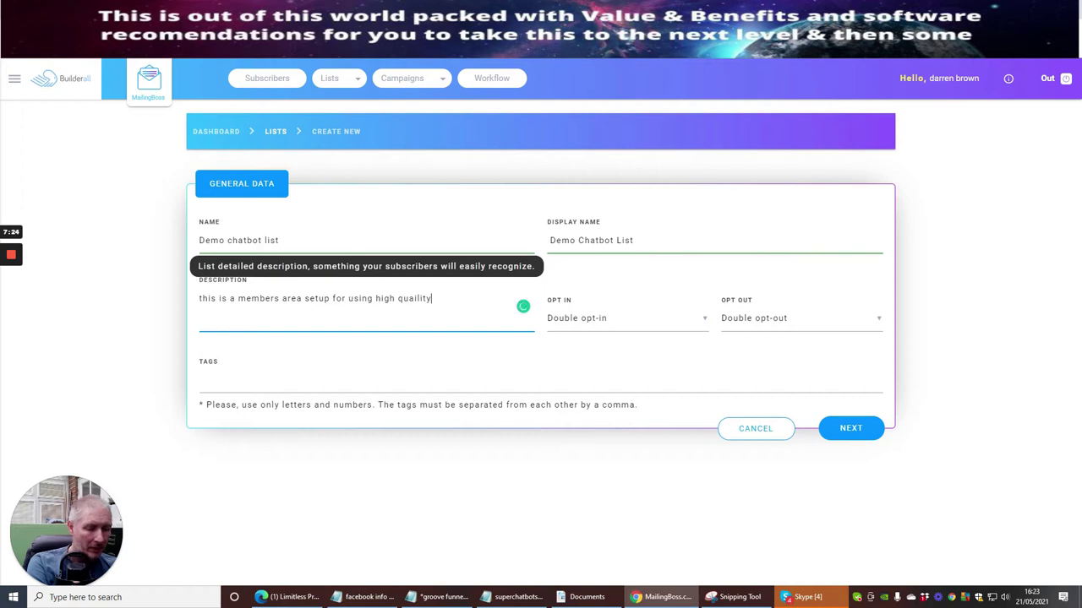
pyautogui.write(' funnels ')
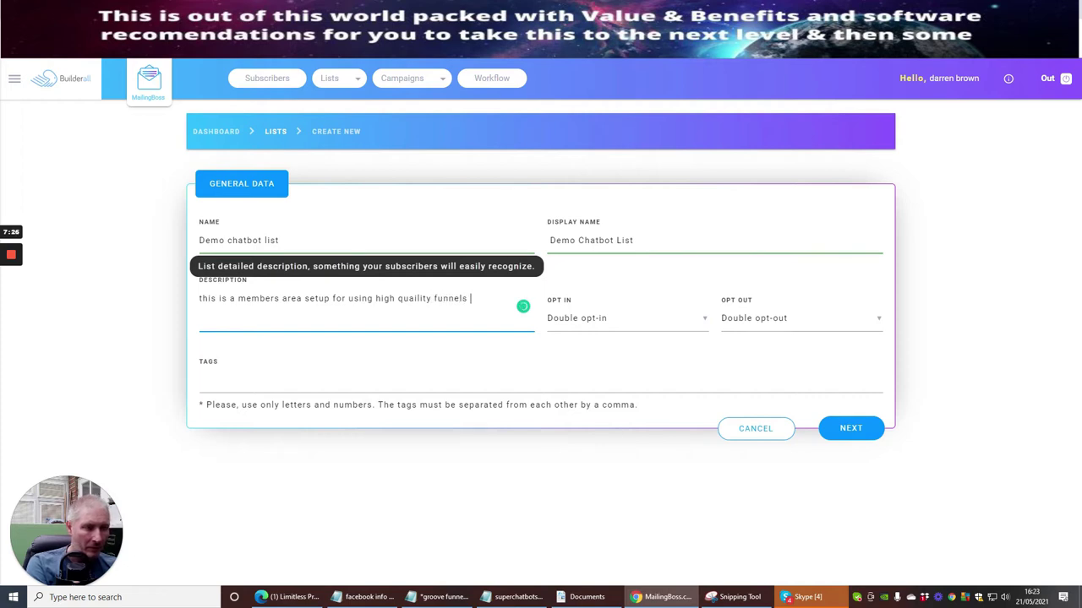
pyautogui.write('with in t')
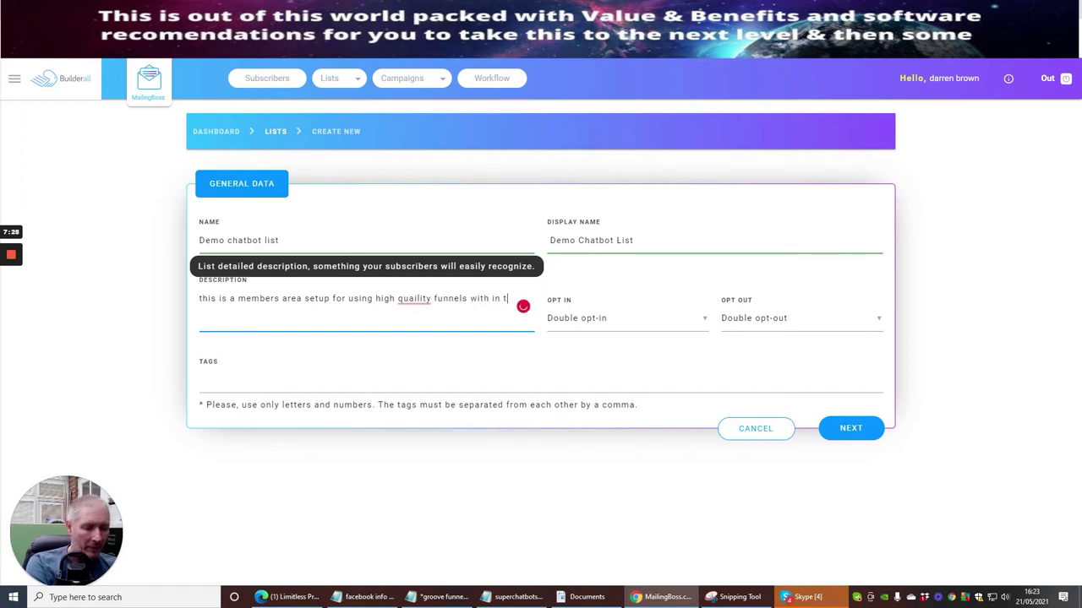
pyautogui.write('h')
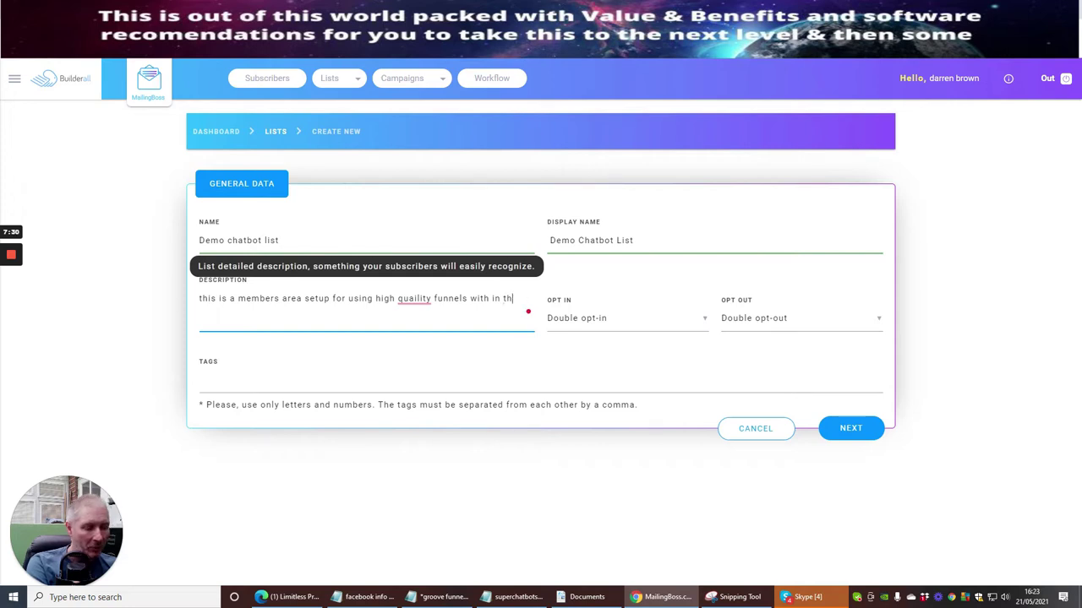
pyautogui.write('9s i9s memebr')
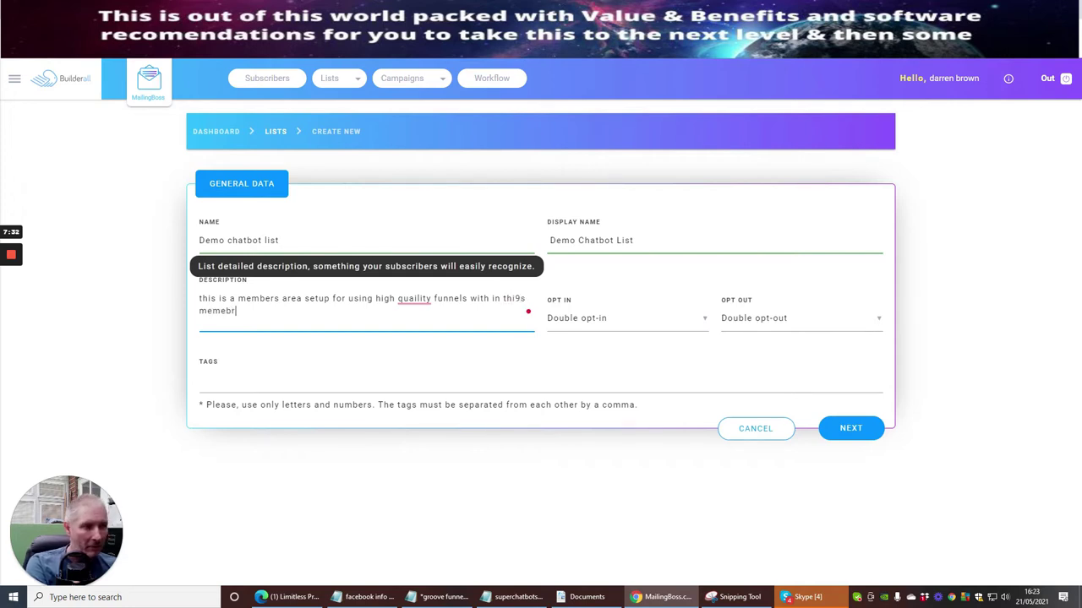
pyautogui.press('BackSpace')
pyautogui.press('BackSpace')
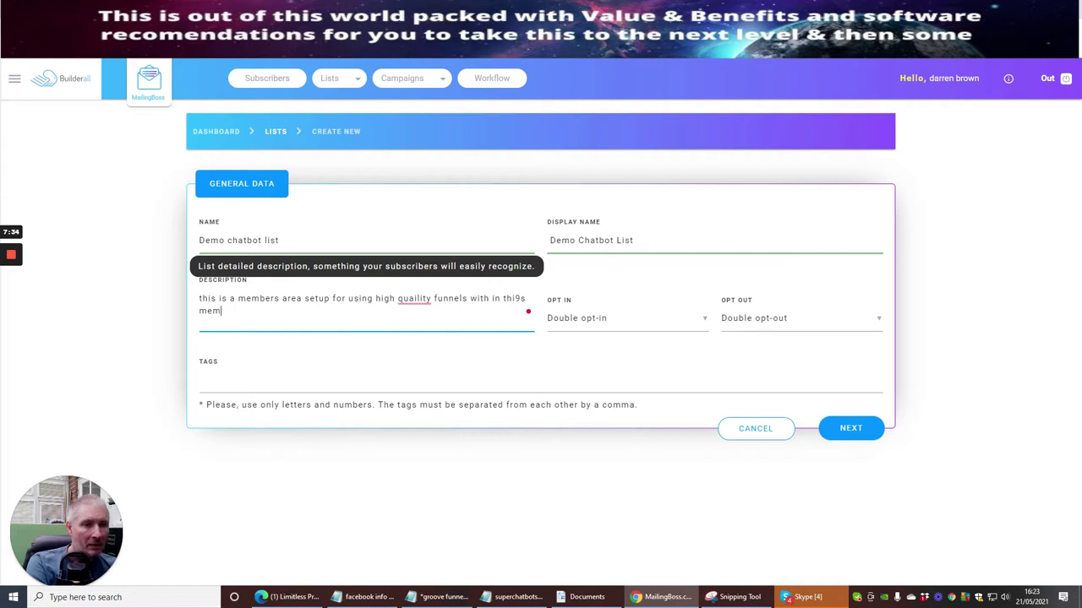
pyautogui.write('bership')
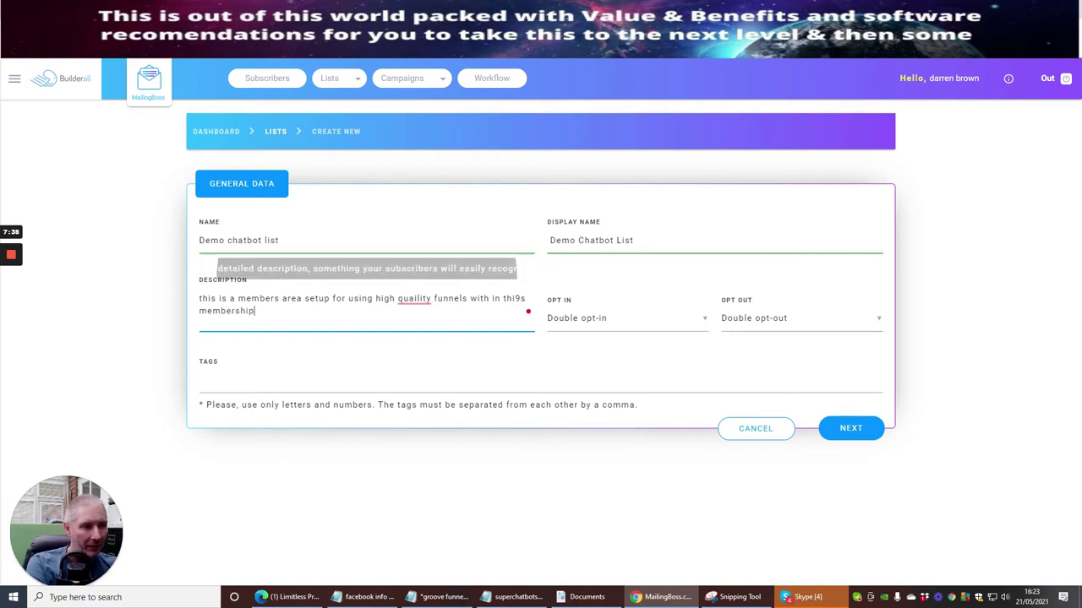
# Correct the wording in the list description to "high-quality" and "within" using the suggested corrections.
pyautogui.rightClick(413, 300)
pyautogui.click(414, 316)
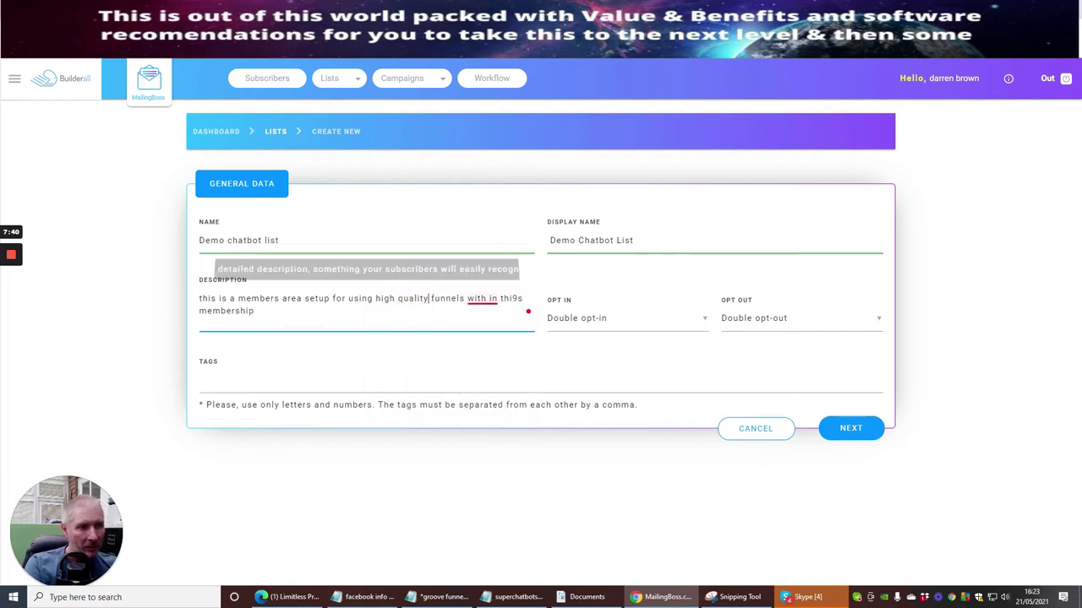
pyautogui.rightClick(475, 302)
pyautogui.click(470, 332)
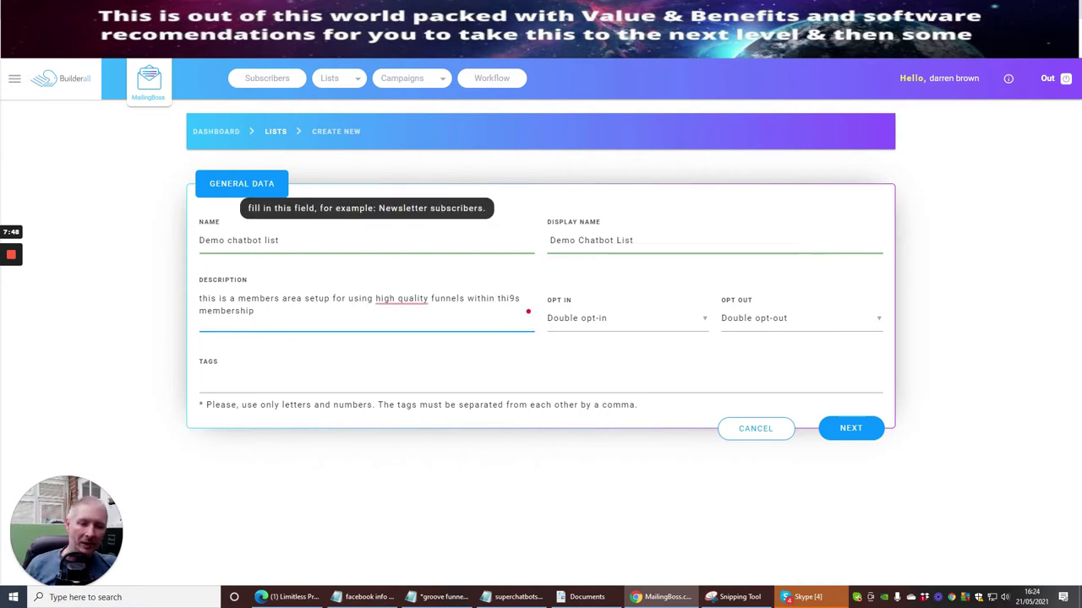
pyautogui.rightClick(377, 304)
pyautogui.click(404, 324)
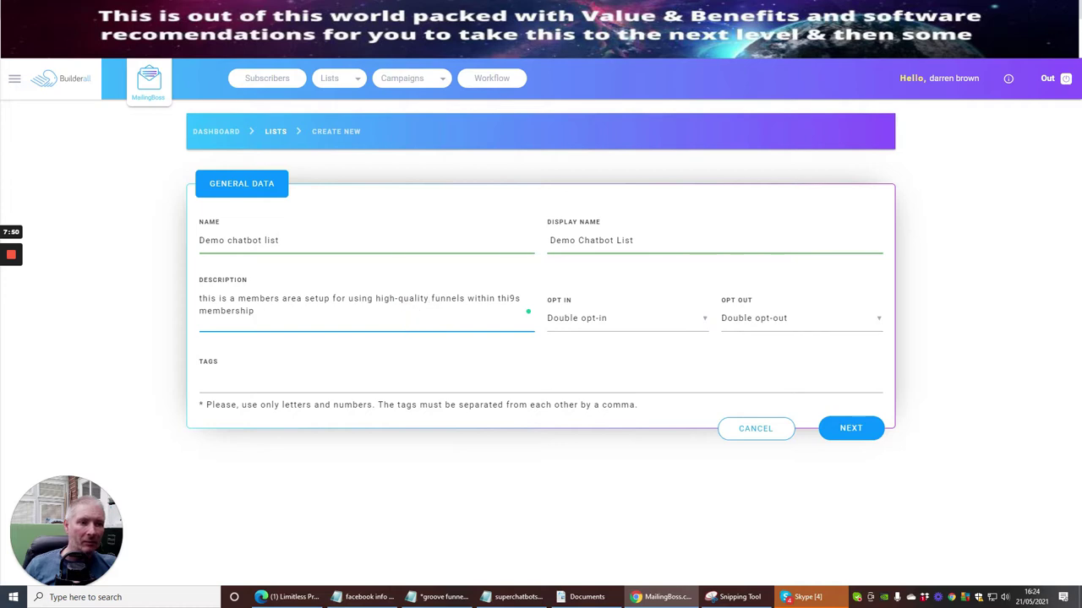
# Add the saved tags "funnely enough,work form home" and set the list's opt-in to Single opt-in.
pyautogui.click(314, 380)
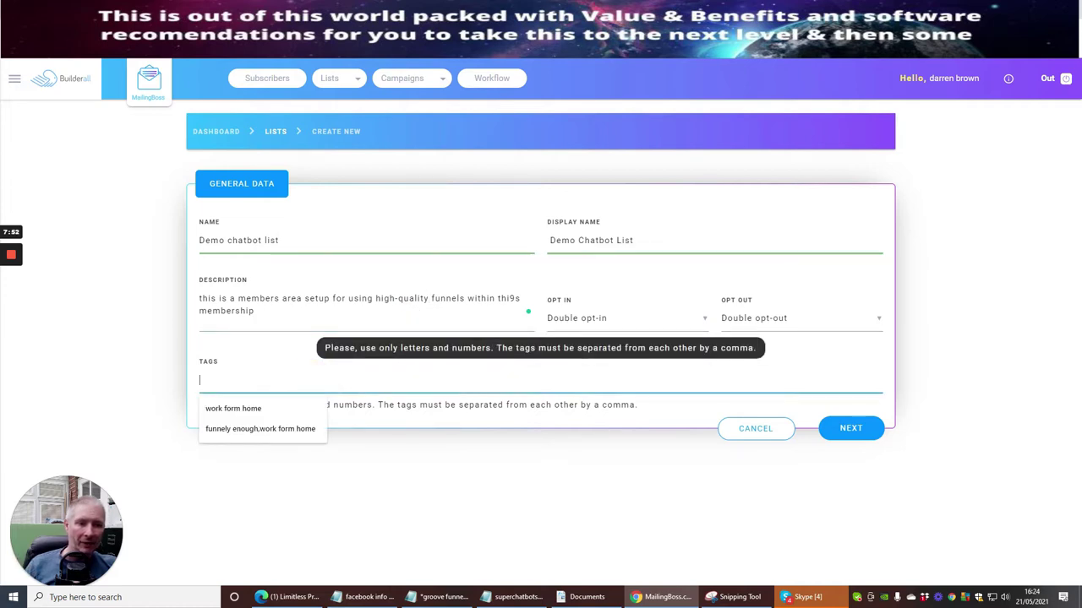
pyautogui.click(273, 426)
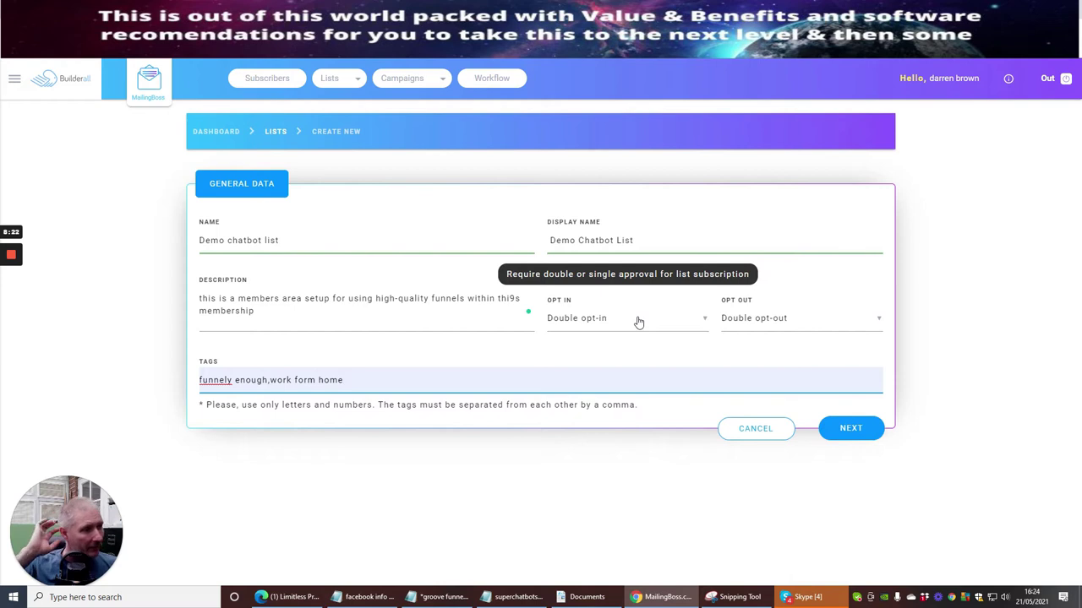
pyautogui.click(689, 321)
pyautogui.click(592, 349)
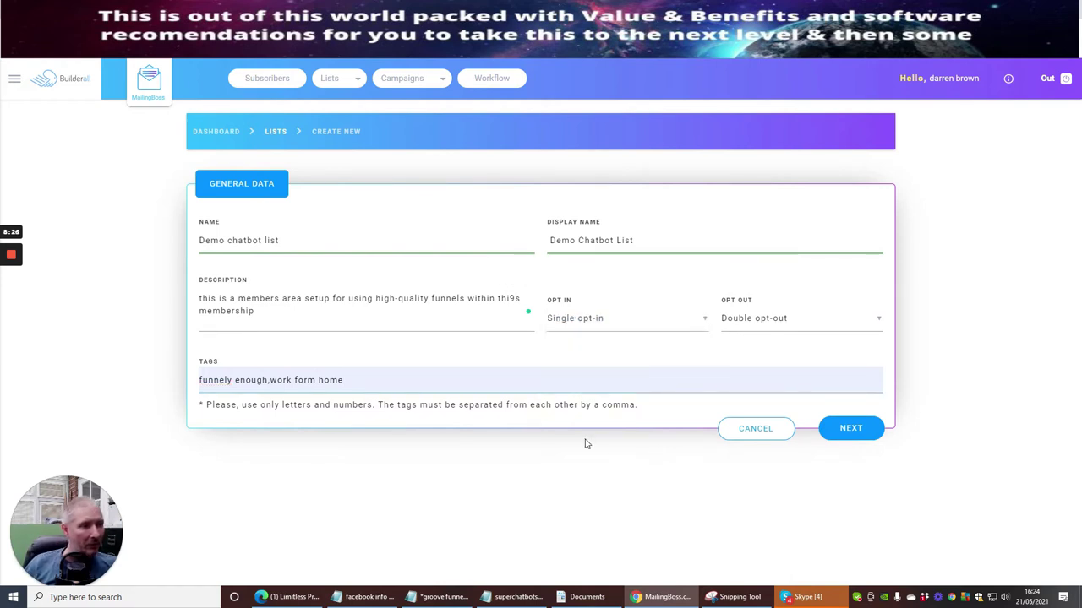
# Submit the general data and fill the single opt-in justification with the first saved entry, starting "I am using this List as the main BA Leads".
pyautogui.click(850, 429)
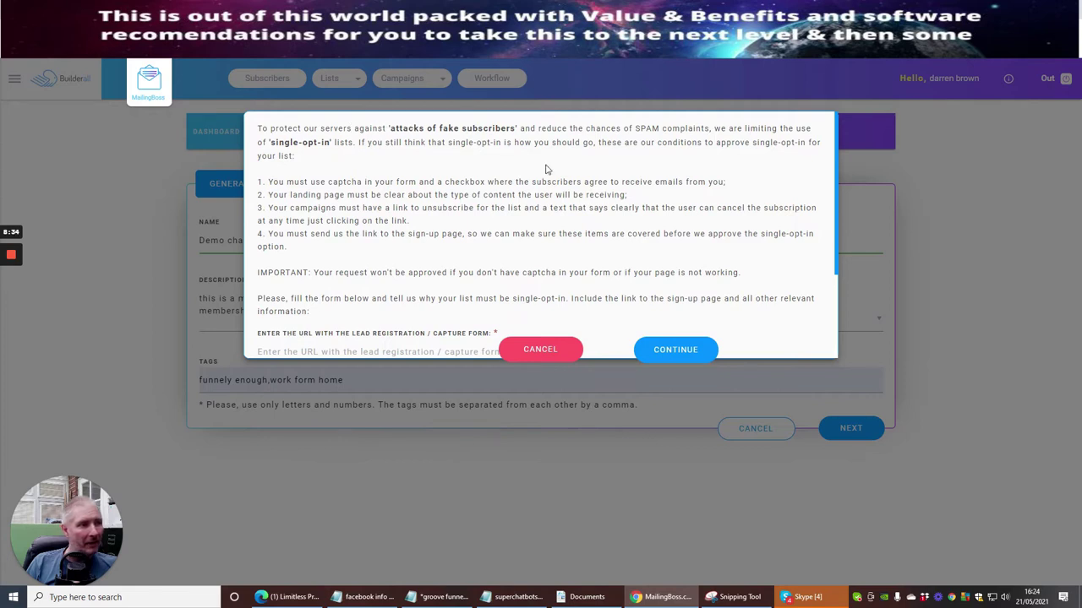
pyautogui.scroll(-3, 546, 169)
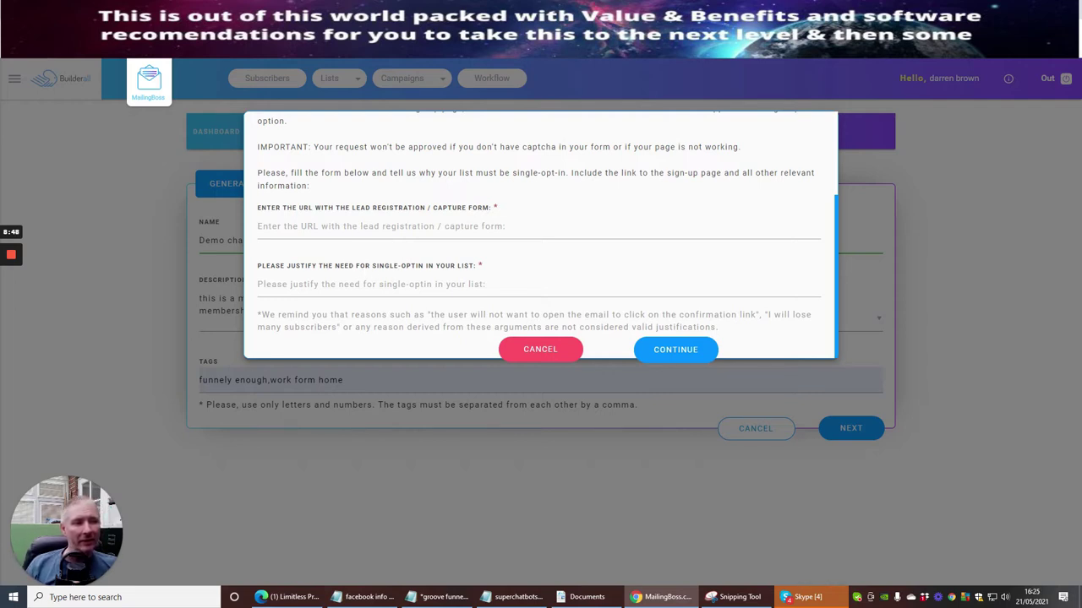
pyautogui.click(319, 284)
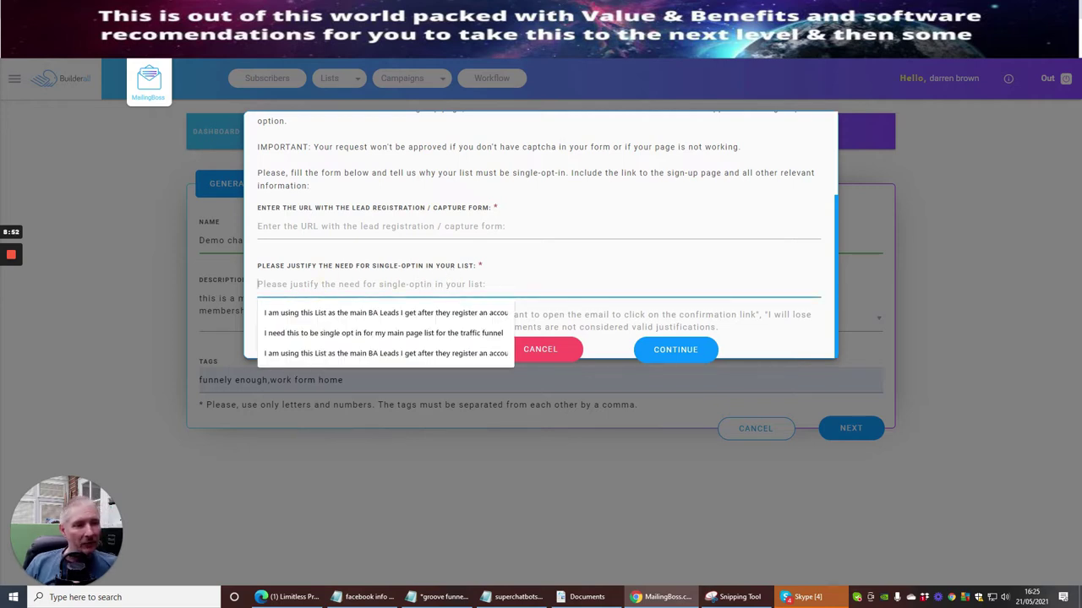
pyautogui.click(326, 312)
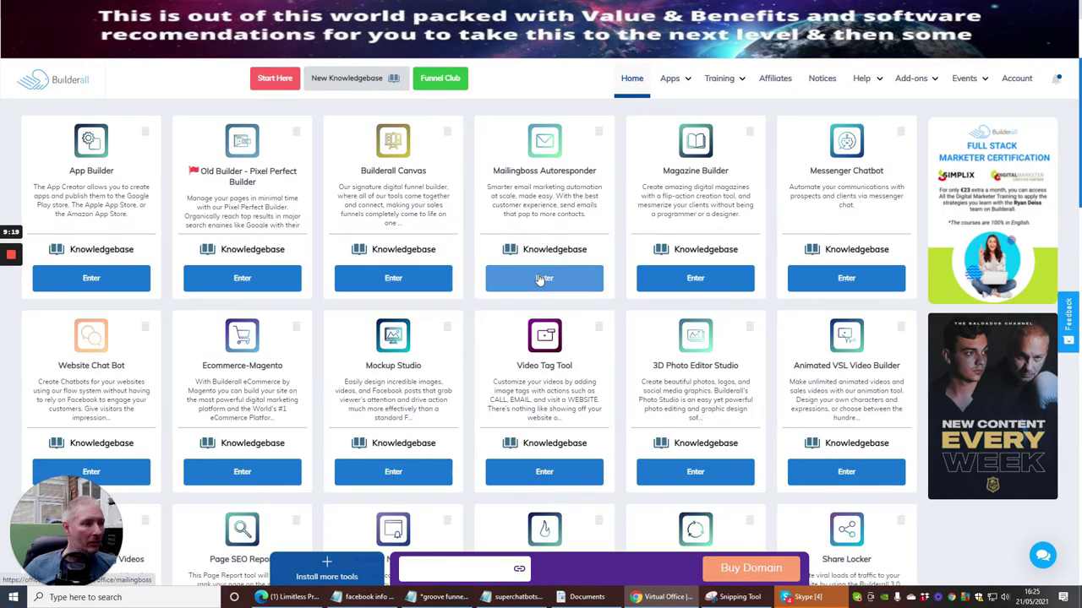
# Open the Mailingboss Autoresponder and look through the existing subscriber lists.
pyautogui.click(545, 279)
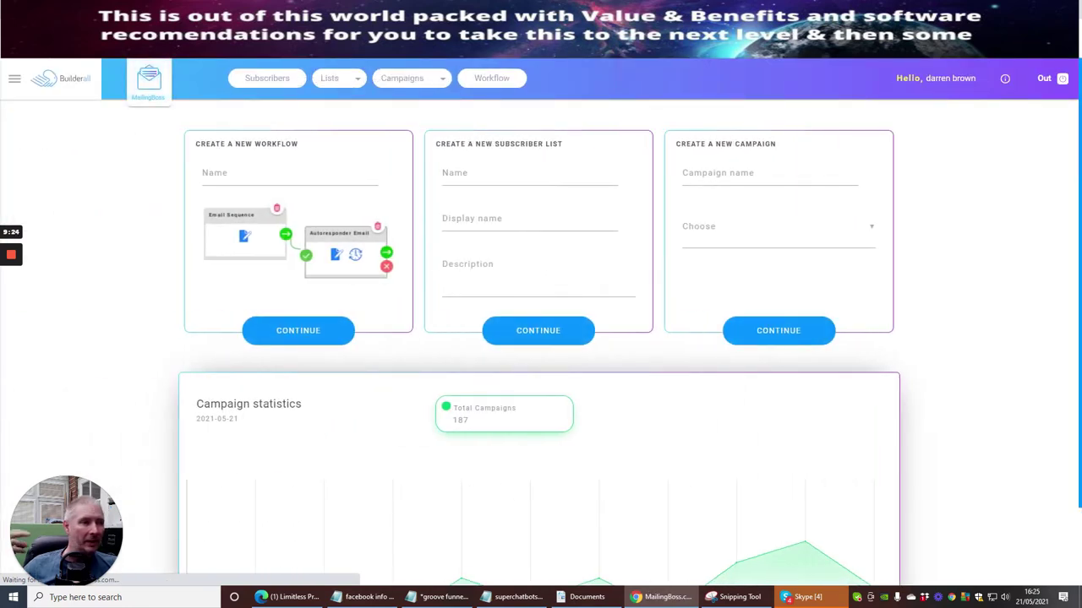
pyautogui.click(326, 83)
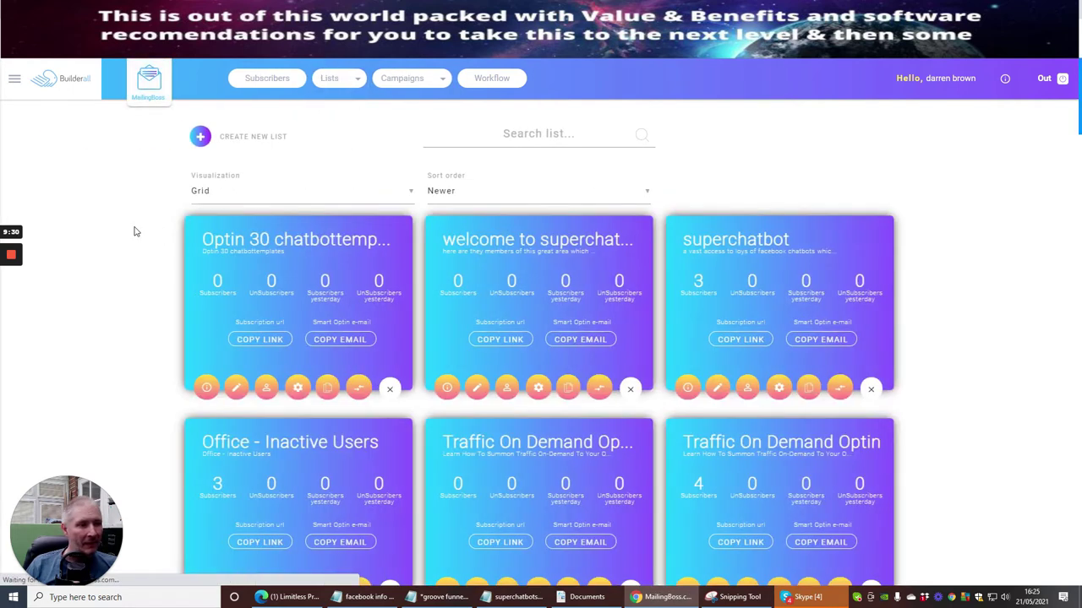
pyautogui.scroll(-4, 461, 311)
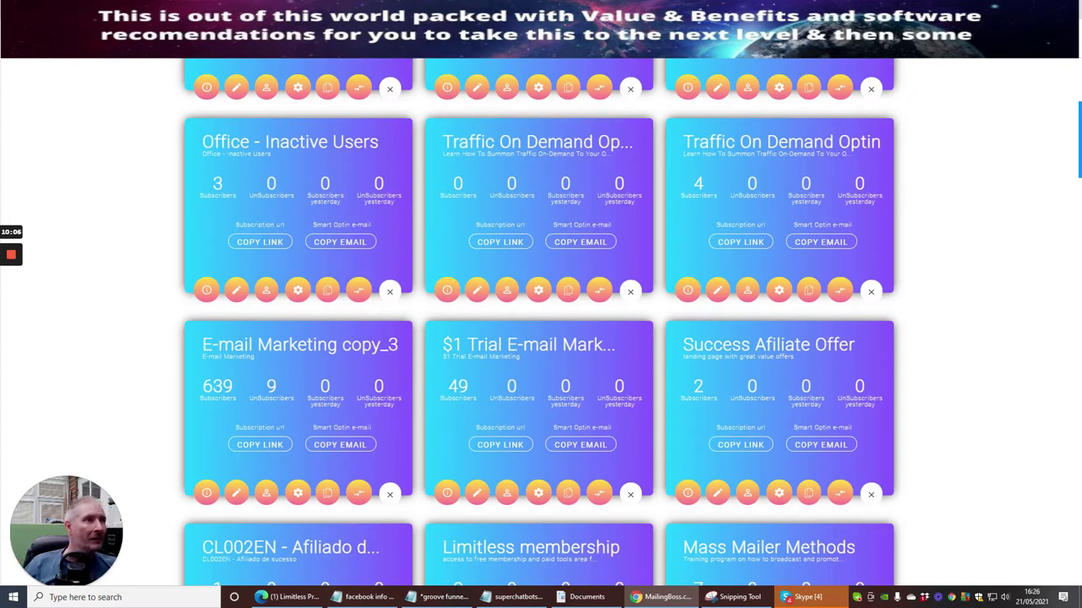
# Review the earnings overview and the 30-day earnings estimate on the Builderall affiliate dashboard.
pyautogui.click(490, 12)
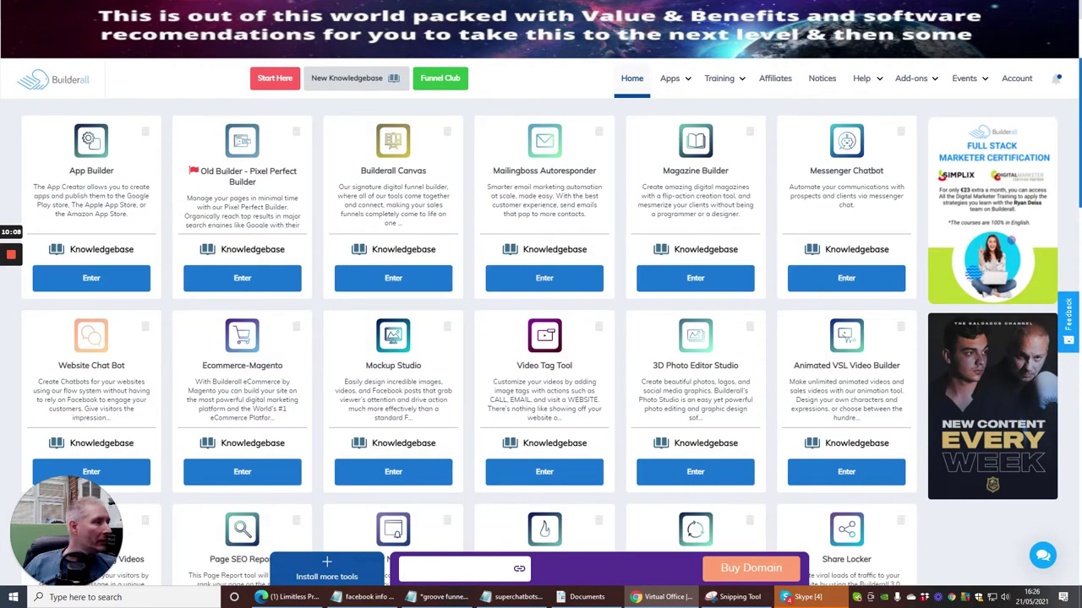
pyautogui.hotkey('ctrl', 'Tab')
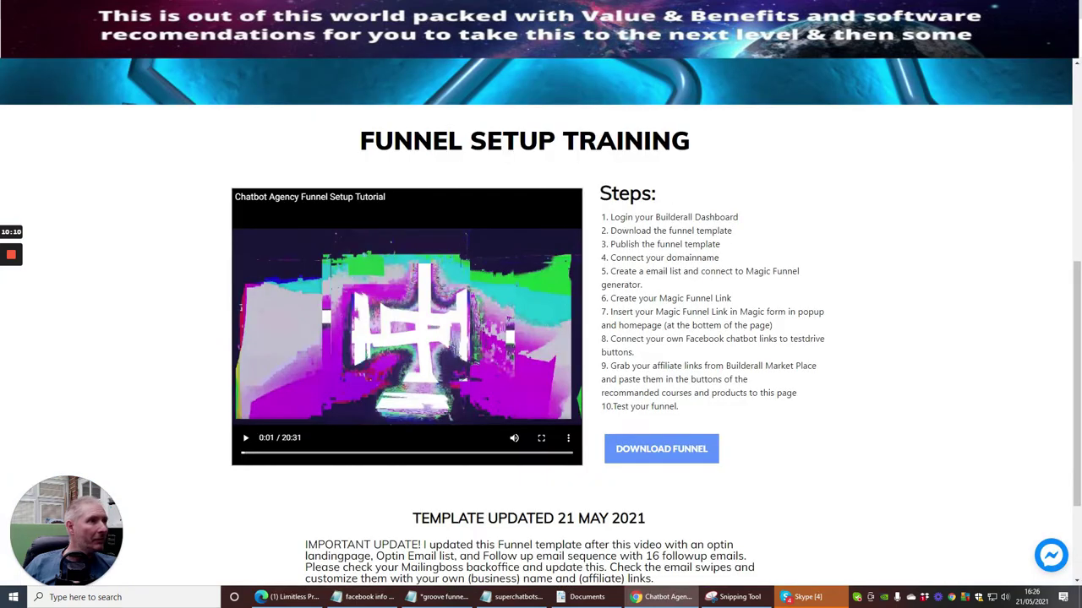
pyautogui.hotkey('ctrl', 'shift', 'Tab')
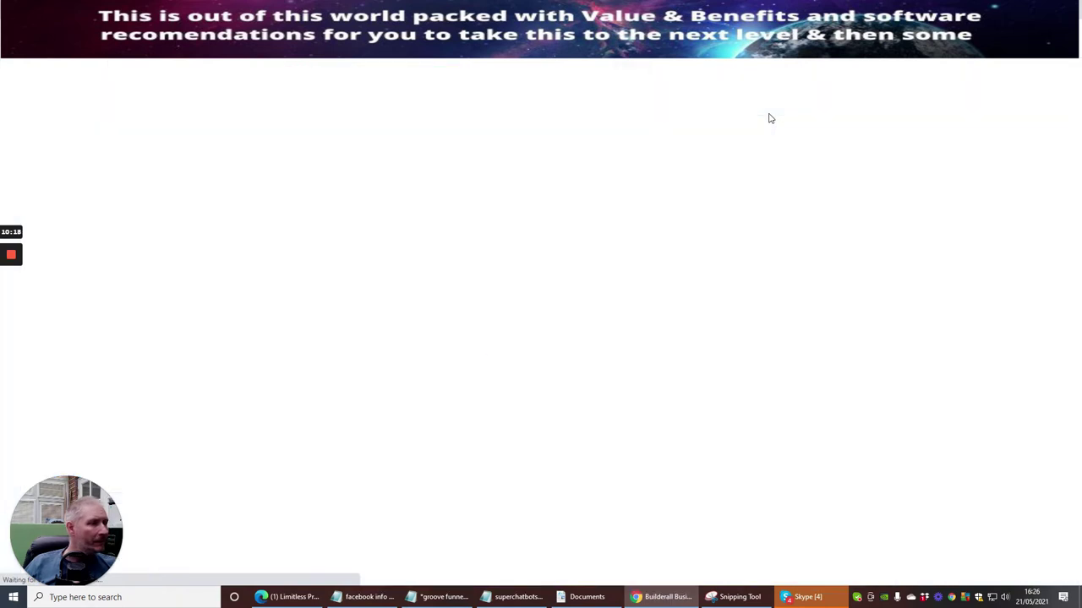
pyautogui.scroll(-5, 749, 144)
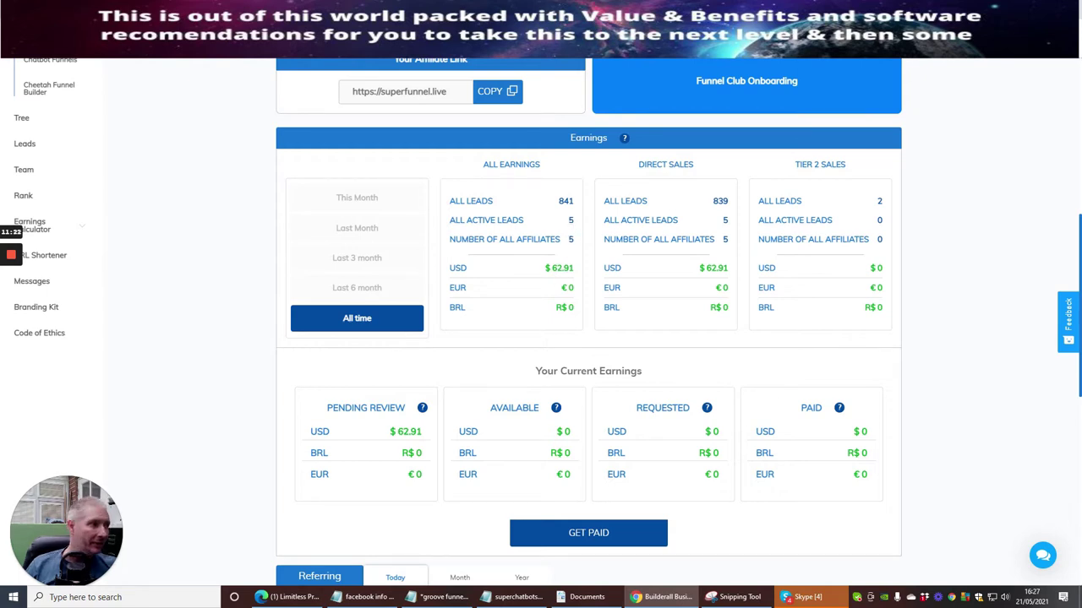
pyautogui.scroll(2, 770, 140)
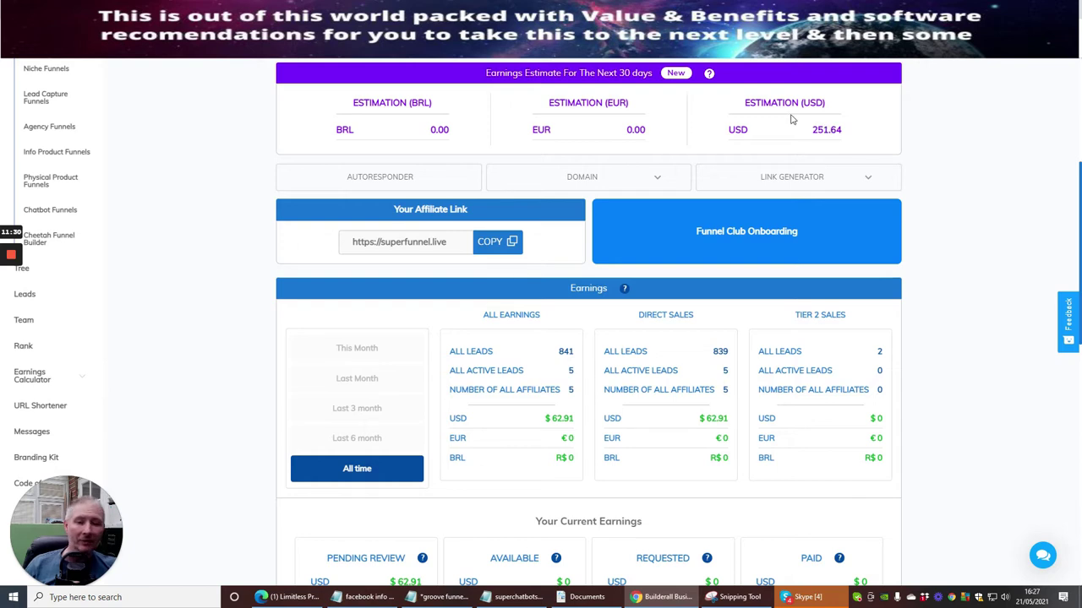
pyautogui.scroll(4, 795, 122)
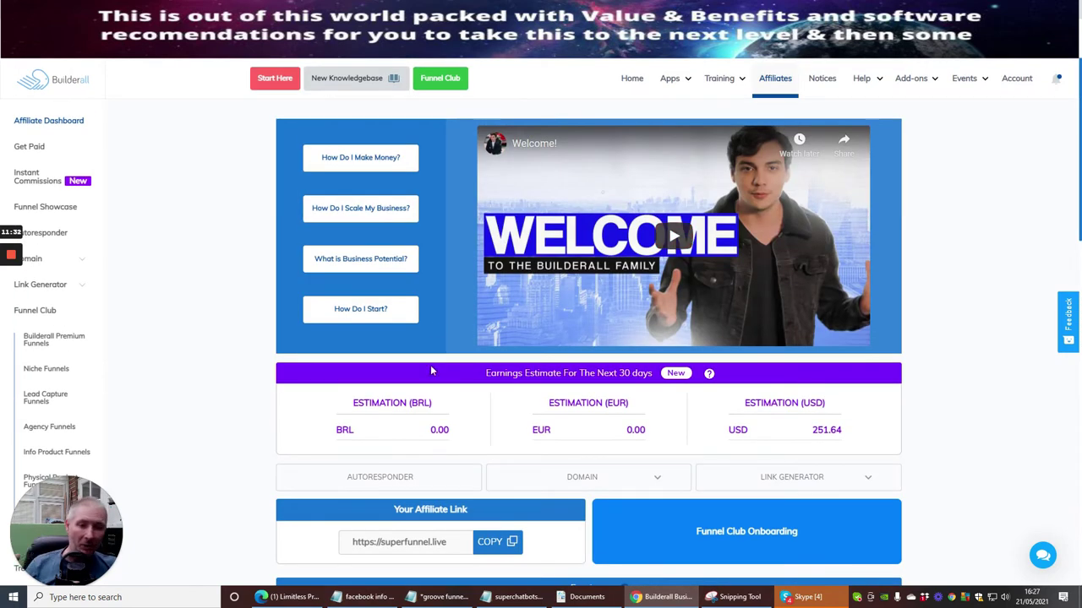
# Return to the Cheetah website overview and open the live site of the published chatbot template at superchatbots.co.uk.
pyautogui.hotkey('ctrl', 'Tab')
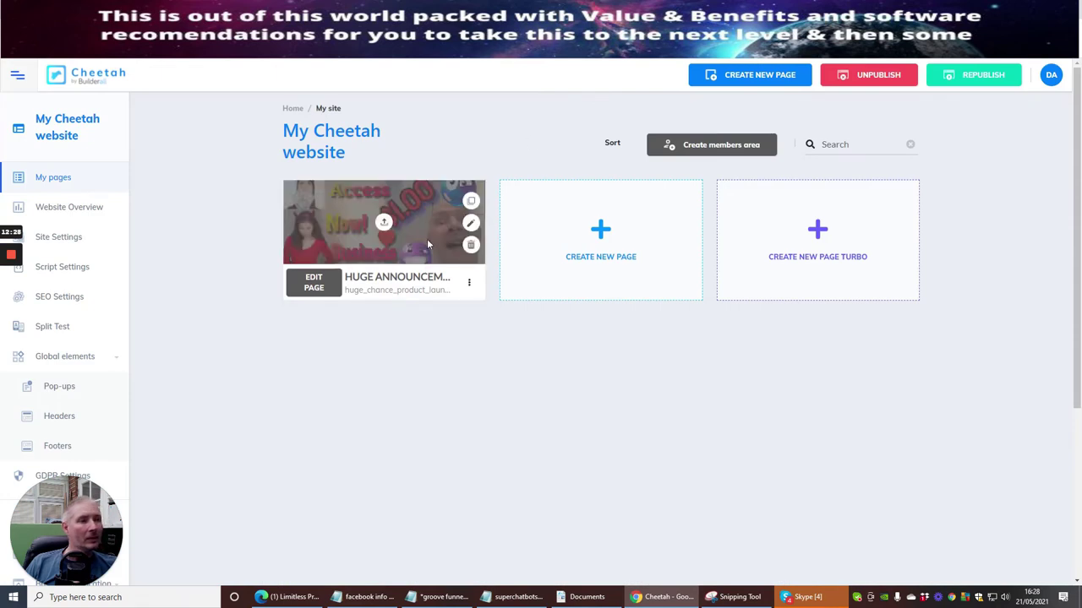
pyautogui.click(84, 74)
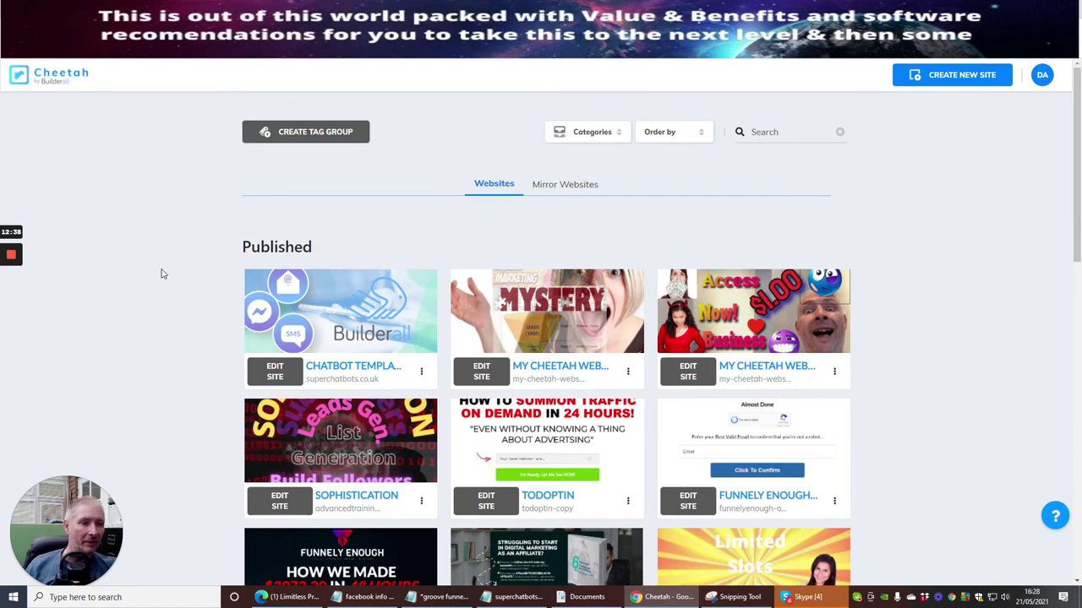
pyautogui.scroll(-2, 163, 274)
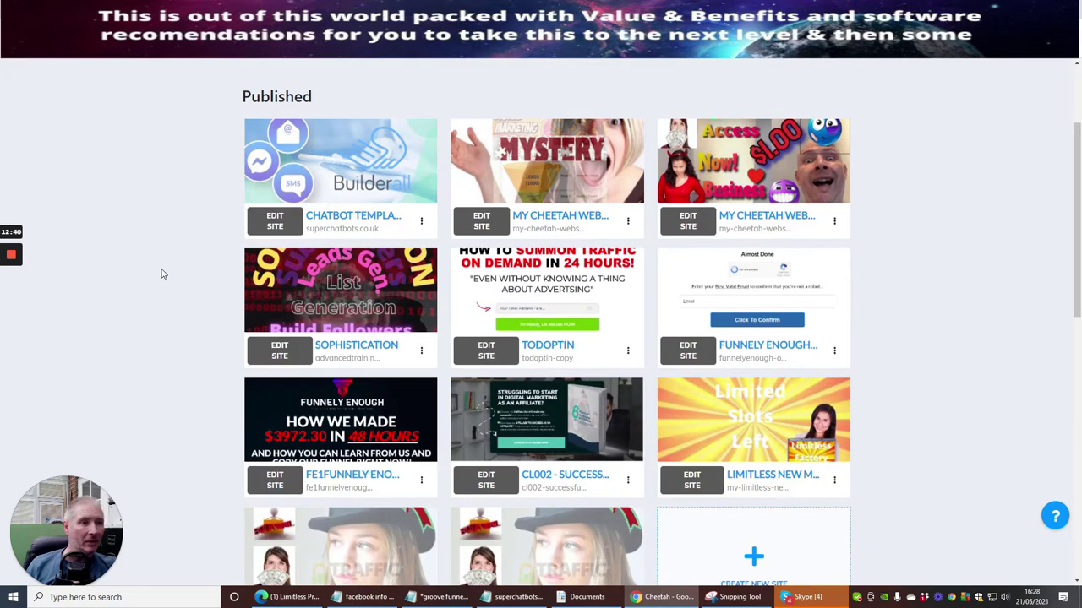
pyautogui.scroll(2, 163, 274)
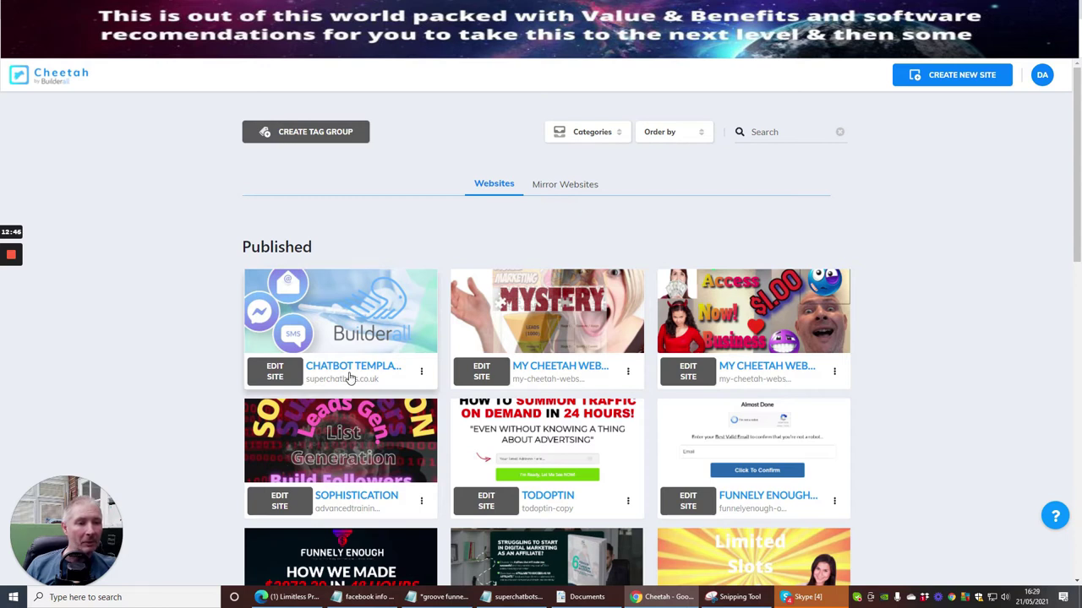
pyautogui.click(421, 373)
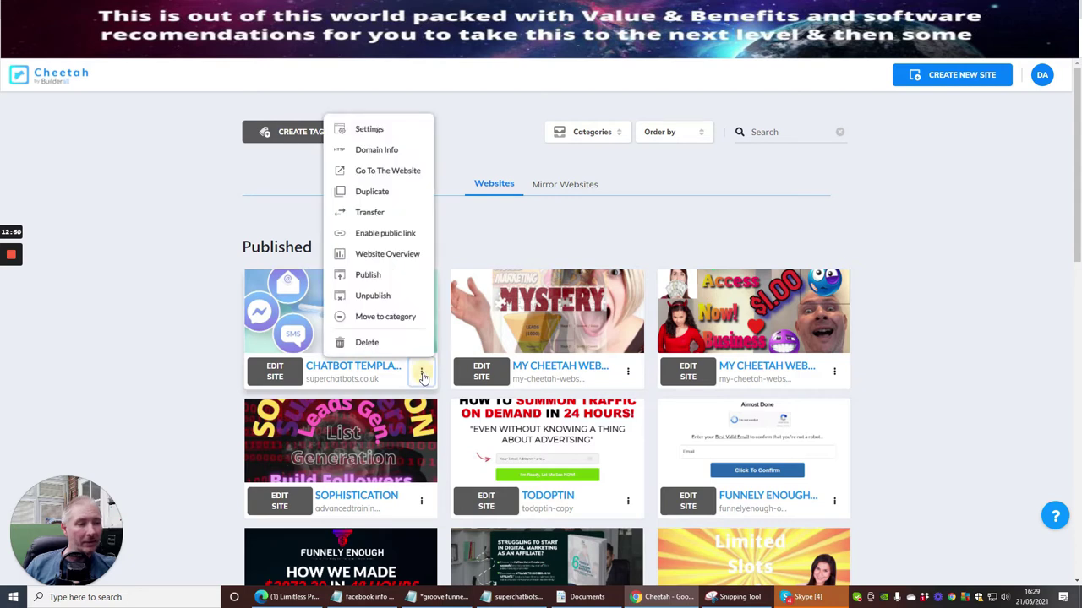
pyautogui.click(382, 171)
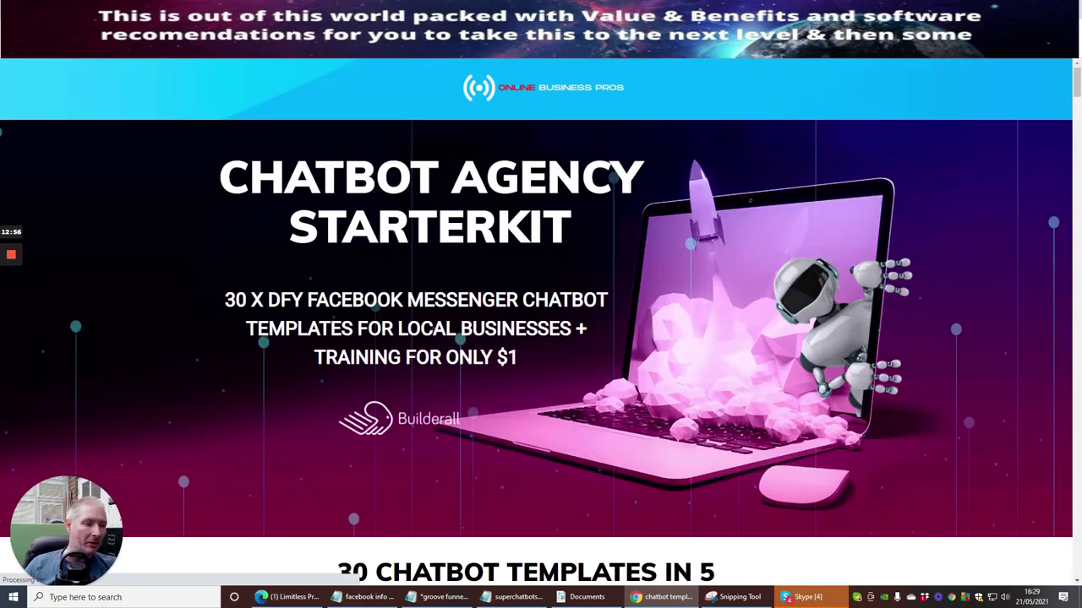
# Look through the published Chatbot Agency Starterkit page and play its My Overview video.
pyautogui.scroll(-15, 433, 239)
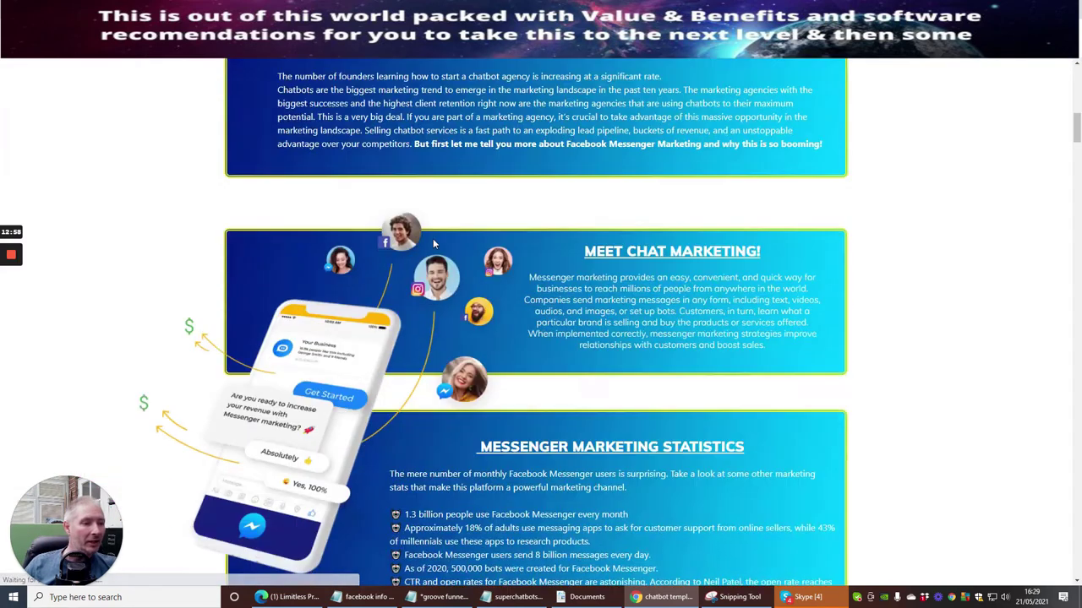
pyautogui.scroll(-20, 439, 239)
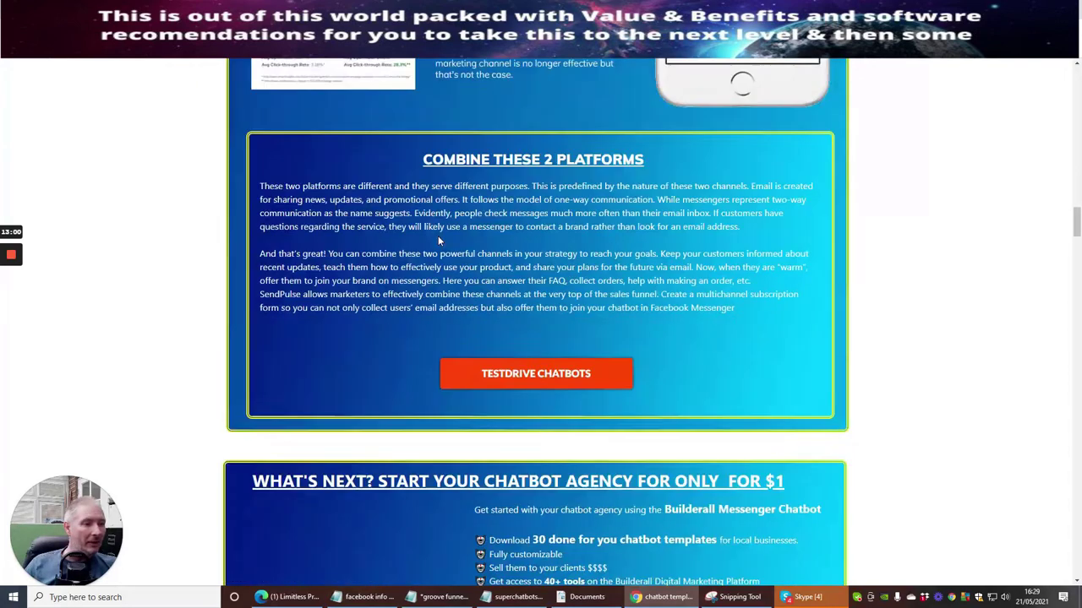
pyautogui.scroll(-5, 438, 241)
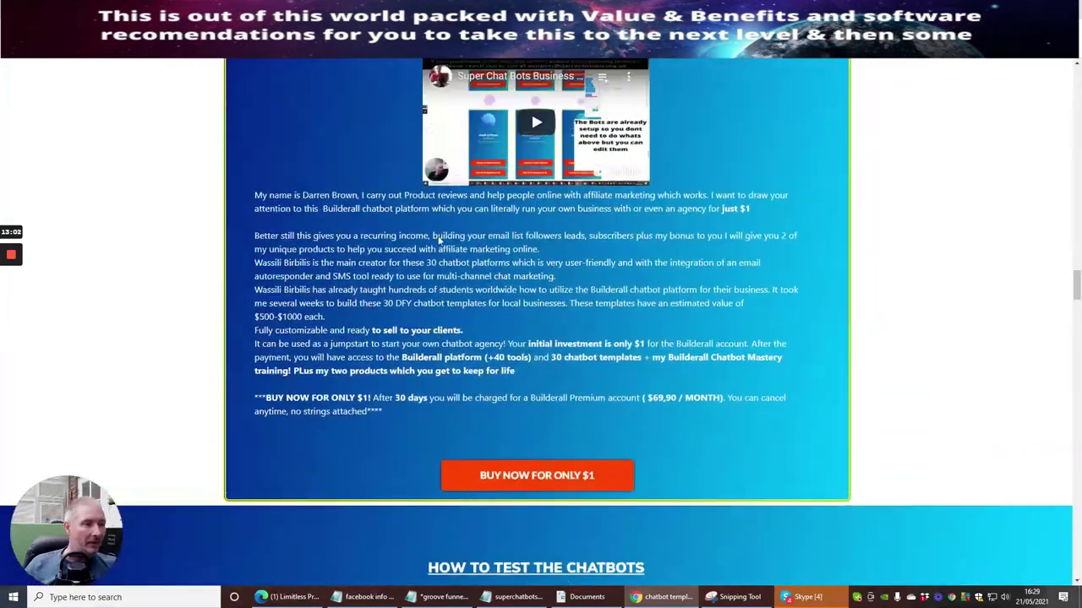
pyautogui.scroll(1, 507, 203)
pyautogui.click(534, 177)
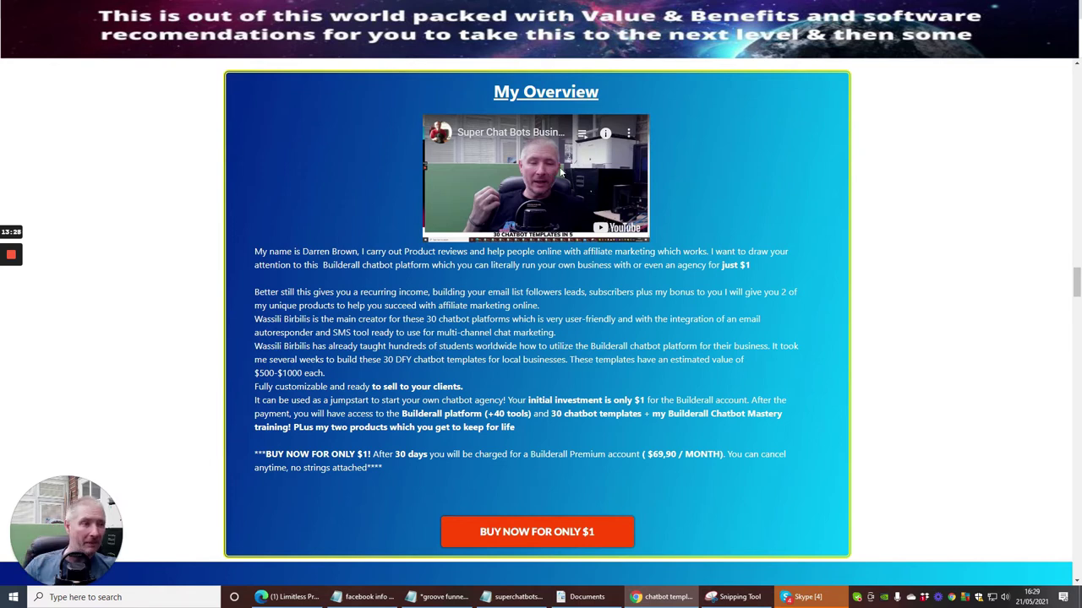
pyautogui.scroll(4, 550, 170)
pyautogui.scroll(-4, 538, 324)
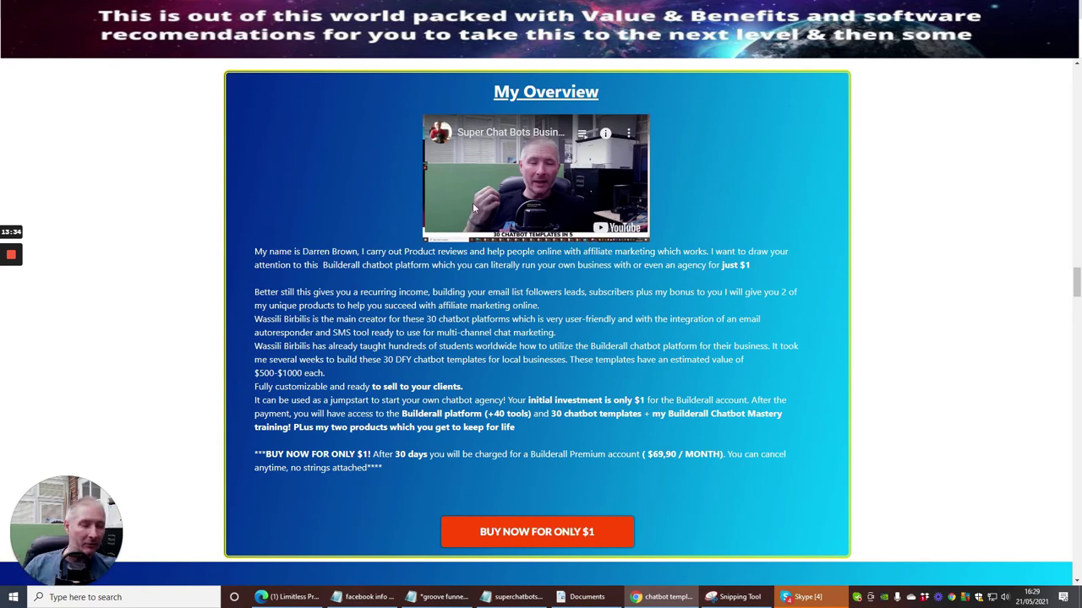
pyautogui.scroll(15, 502, 186)
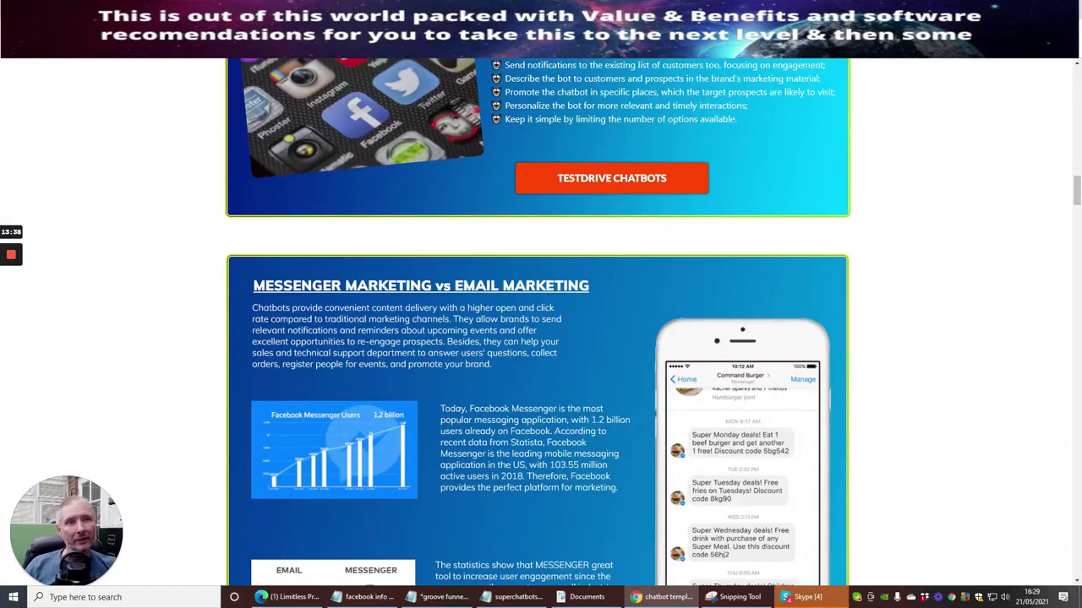
pyautogui.rightClick(111, 47)
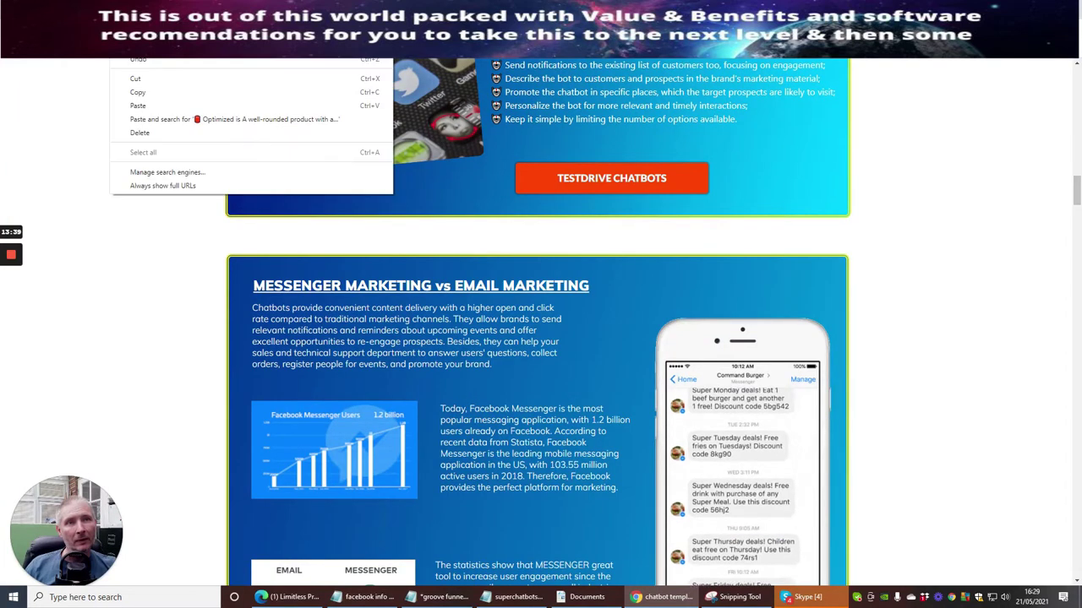
pyautogui.click(131, 89)
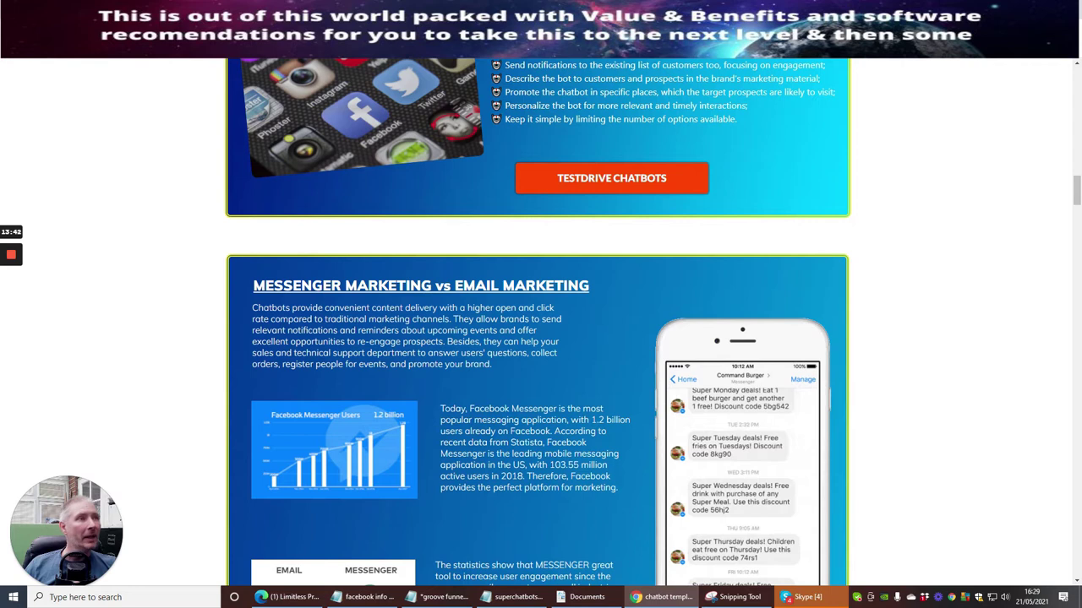
pyautogui.hotkey('ctrl', 'Tab')
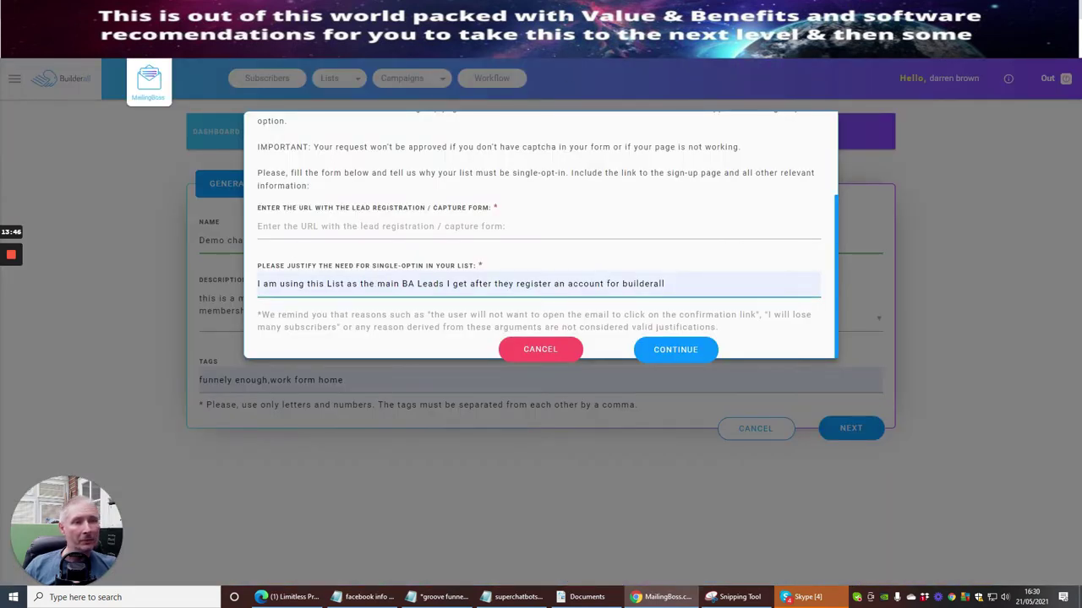
pyautogui.click(285, 225)
pyautogui.rightClick(290, 228)
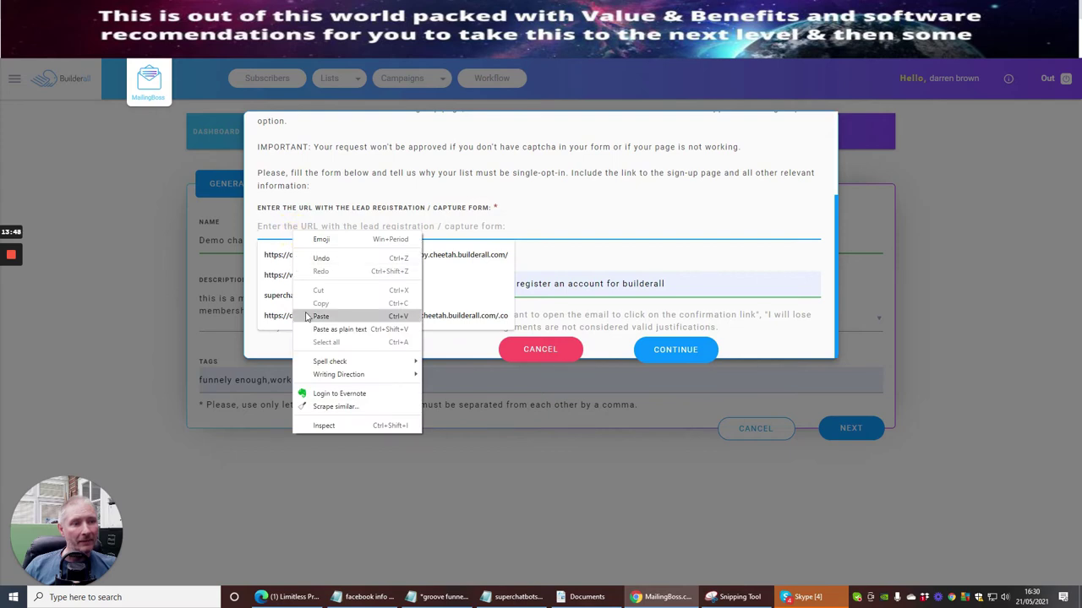
pyautogui.click(321, 316)
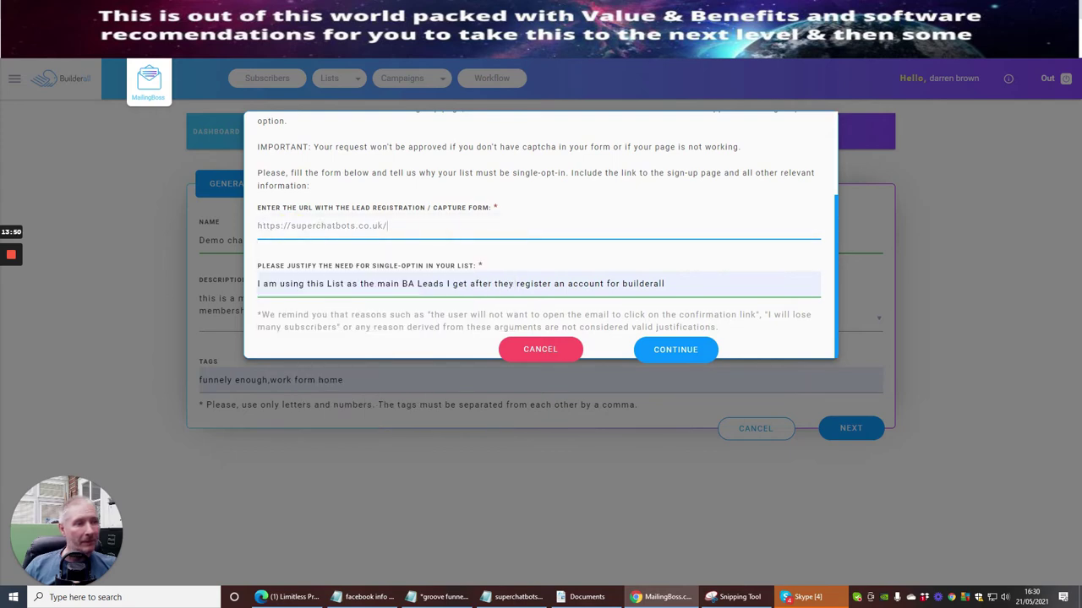
pyautogui.click(681, 349)
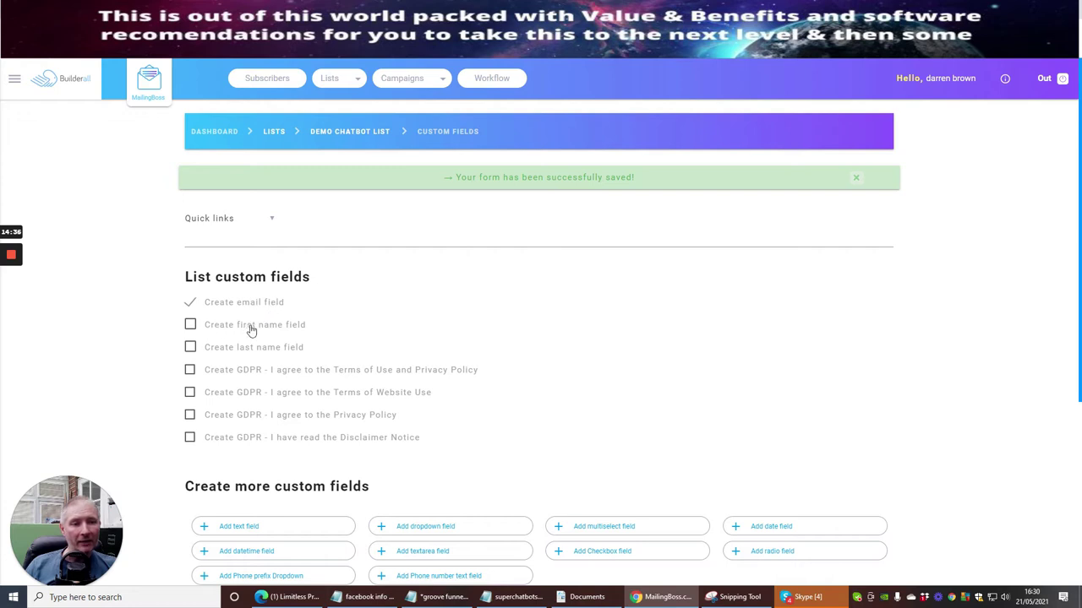
# Enable the first name field and the GDPR Terms of Use and Privacy Policy field for the list, and save the changes.
pyautogui.click(191, 328)
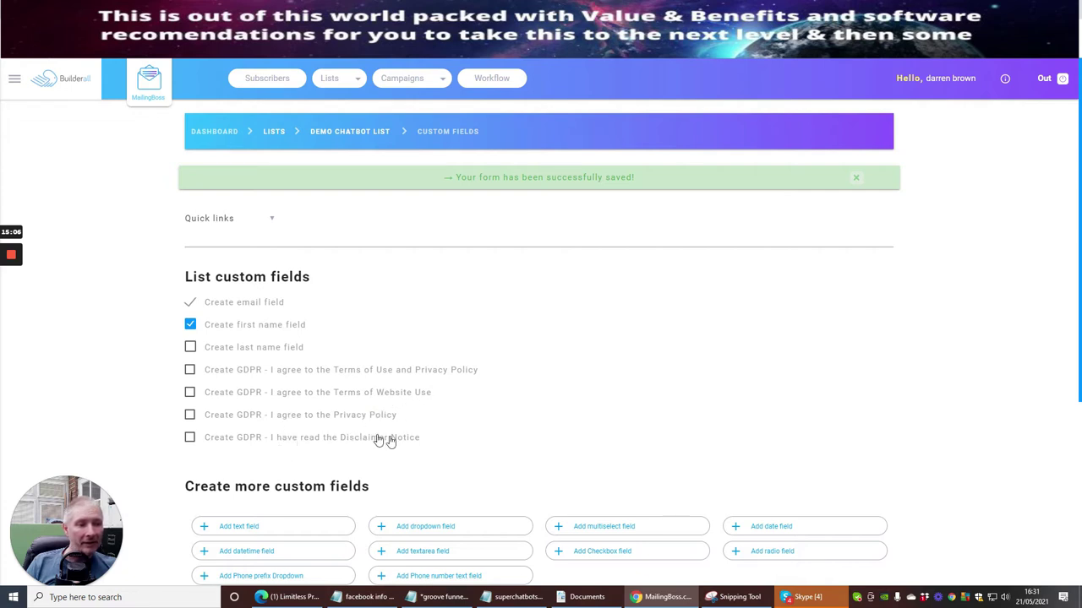
pyautogui.click(190, 371)
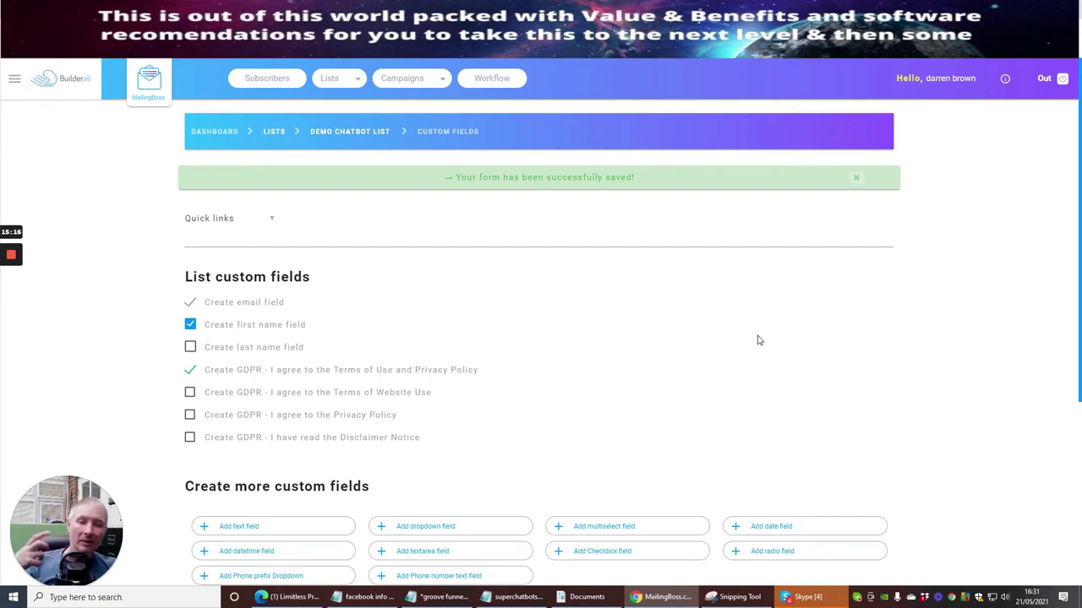
pyautogui.scroll(-2, 760, 343)
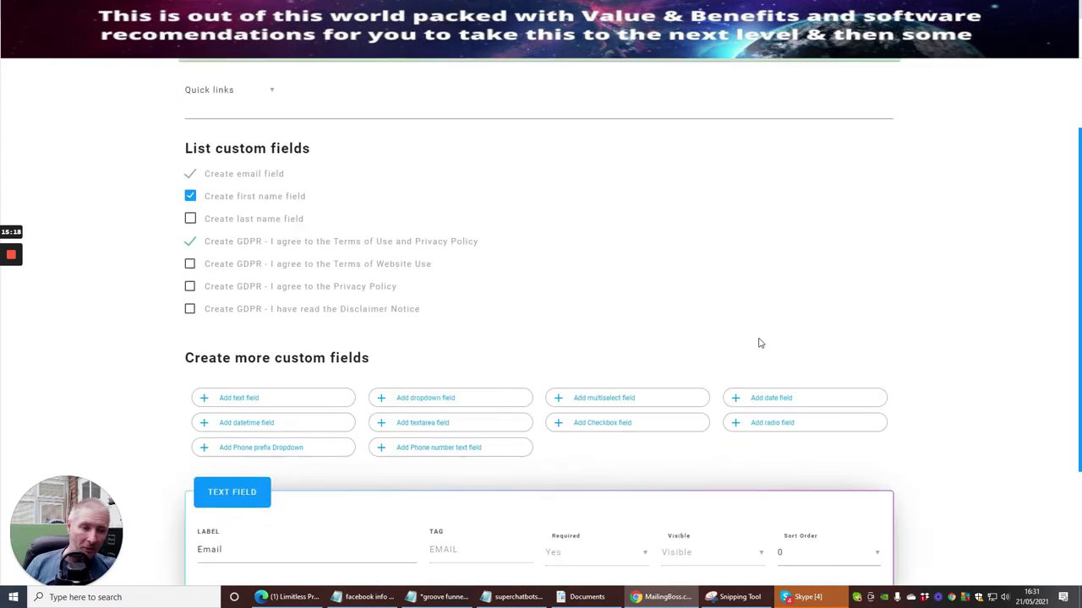
pyautogui.scroll(-2, 760, 343)
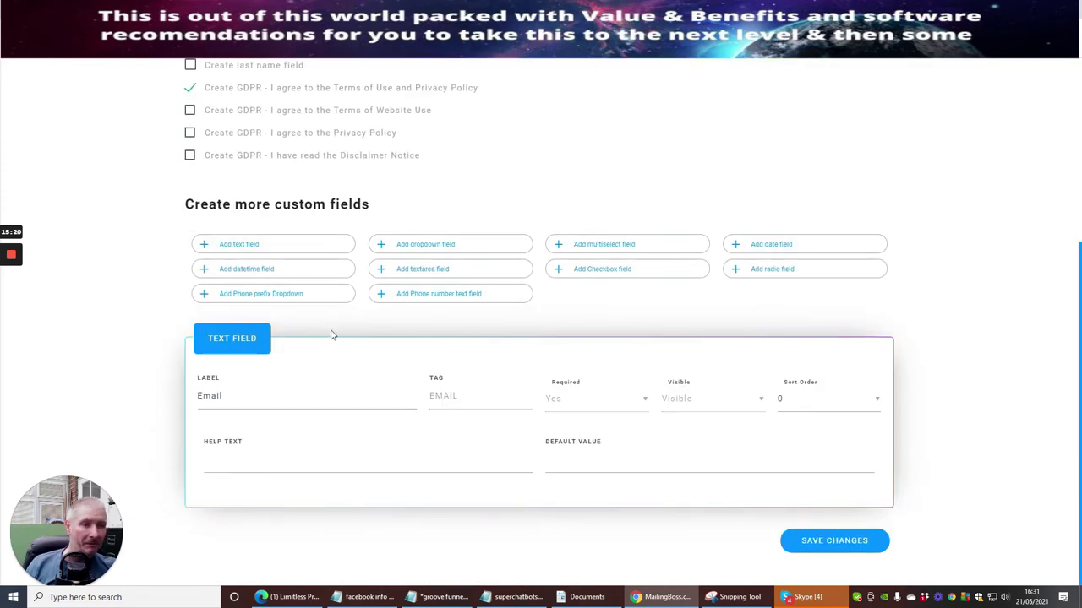
pyautogui.click(836, 540)
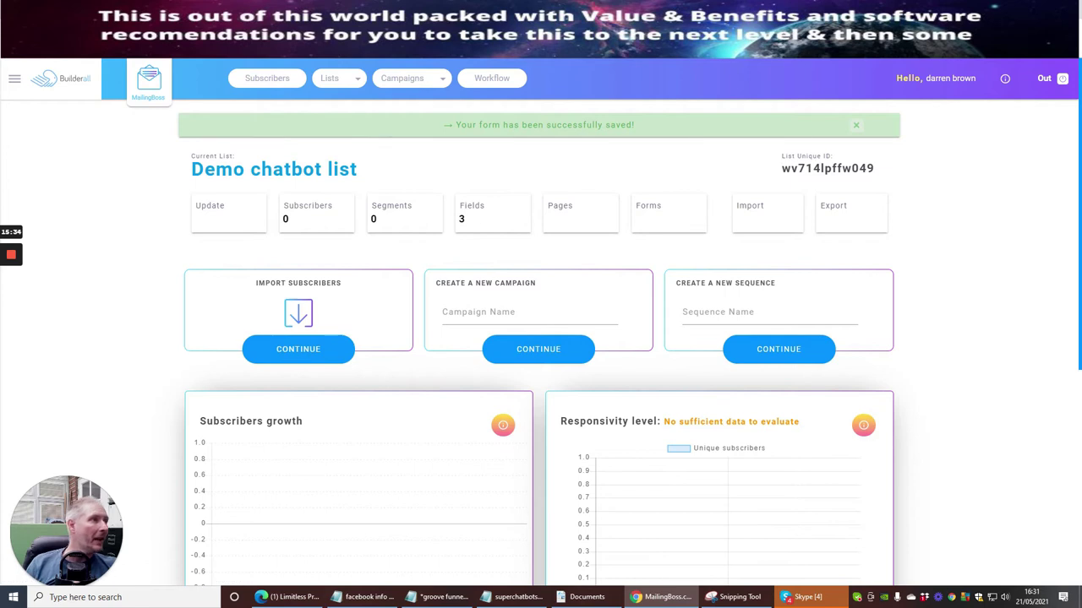
# Return to the Funnel Setup Training page to check the setup steps.
pyautogui.hotkey('ctrl', 'Tab')
pyautogui.click(286, 268)
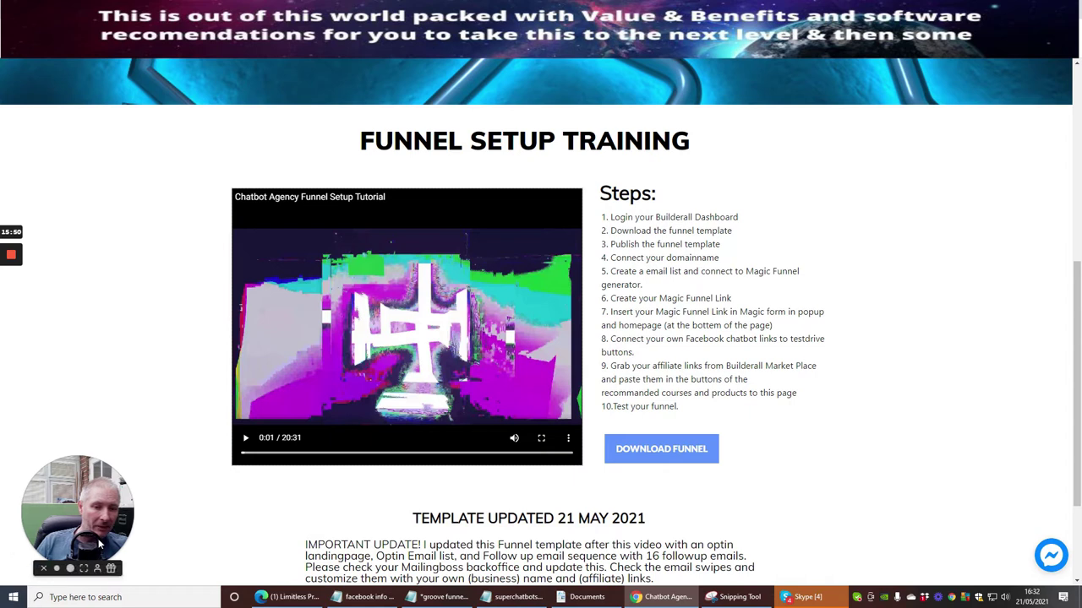
pyautogui.click(84, 568)
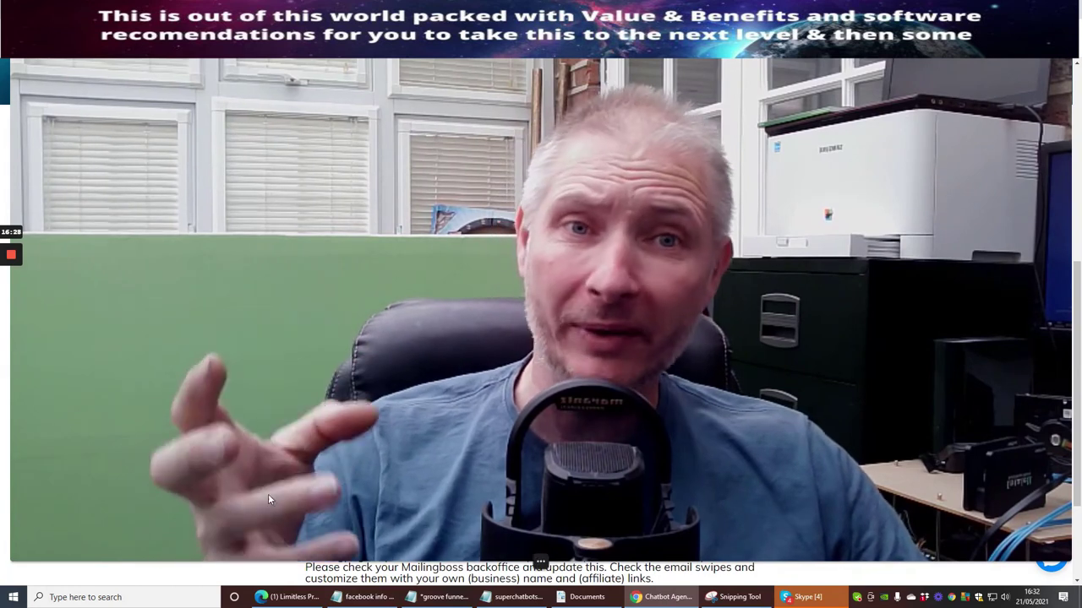
pyautogui.moveTo(15, 234)
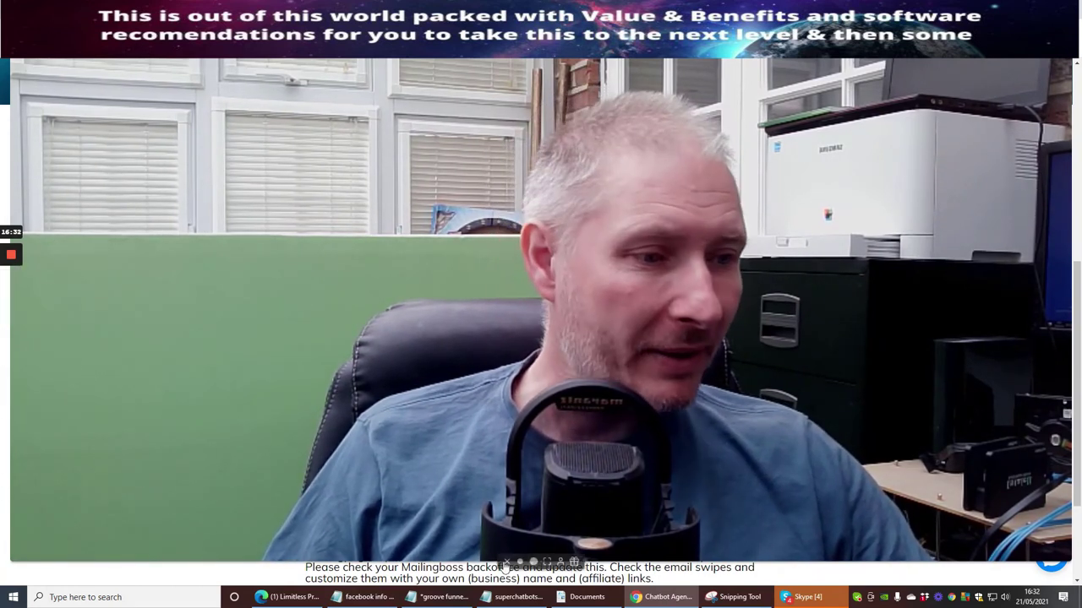
# Open the Magic Funnel link generator from the Builderall Premium Funnels page of the affiliate area.
pyautogui.click(507, 562)
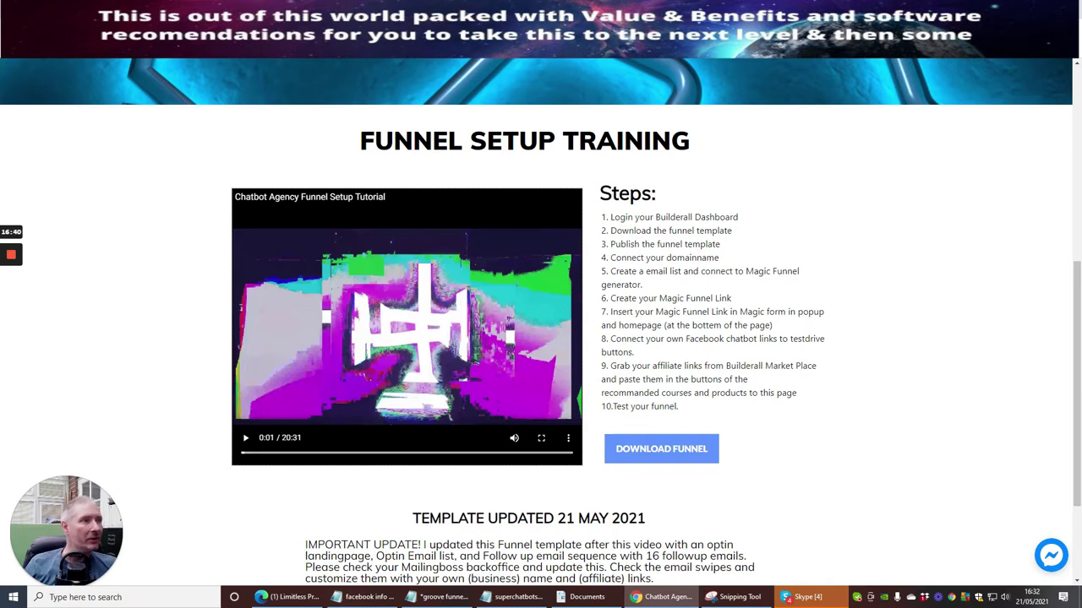
pyautogui.hotkey('ctrl', 'Tab')
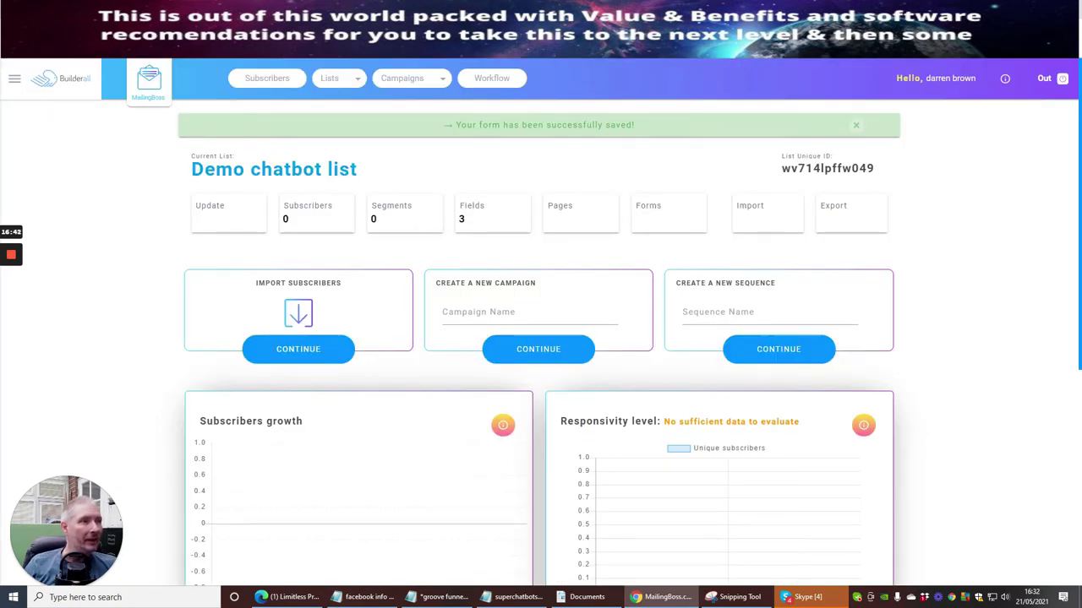
pyautogui.hotkey('ctrl', 'Tab')
pyautogui.click(777, 79)
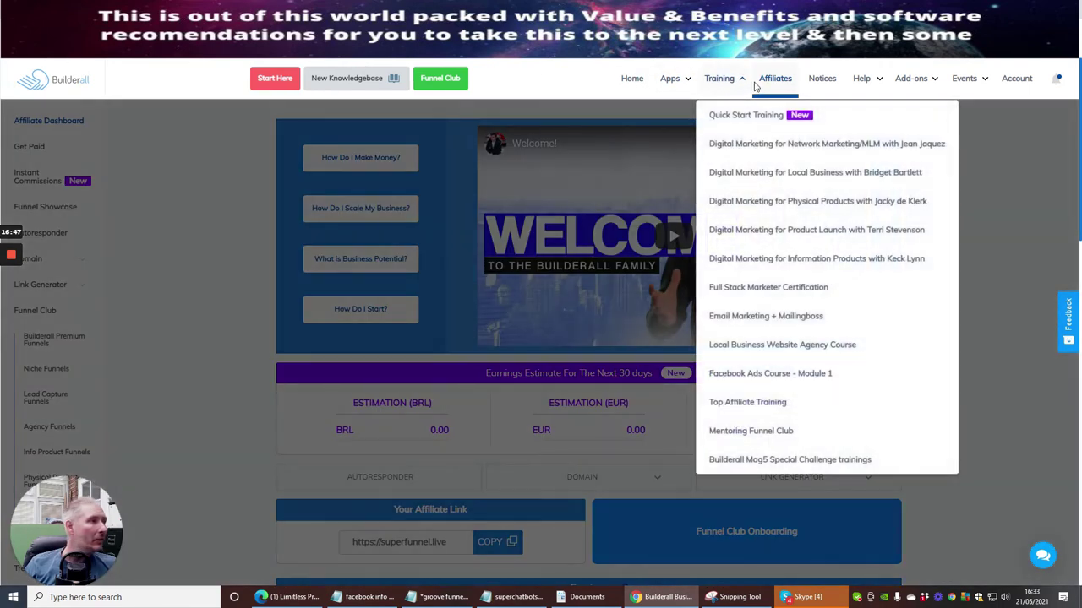
pyautogui.click(774, 79)
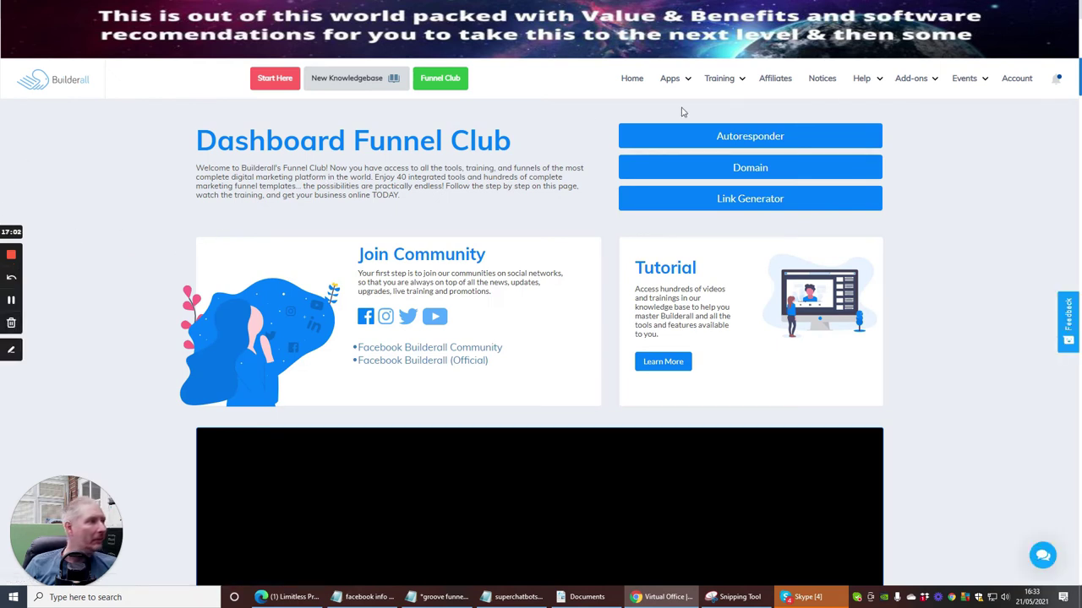
pyautogui.click(774, 79)
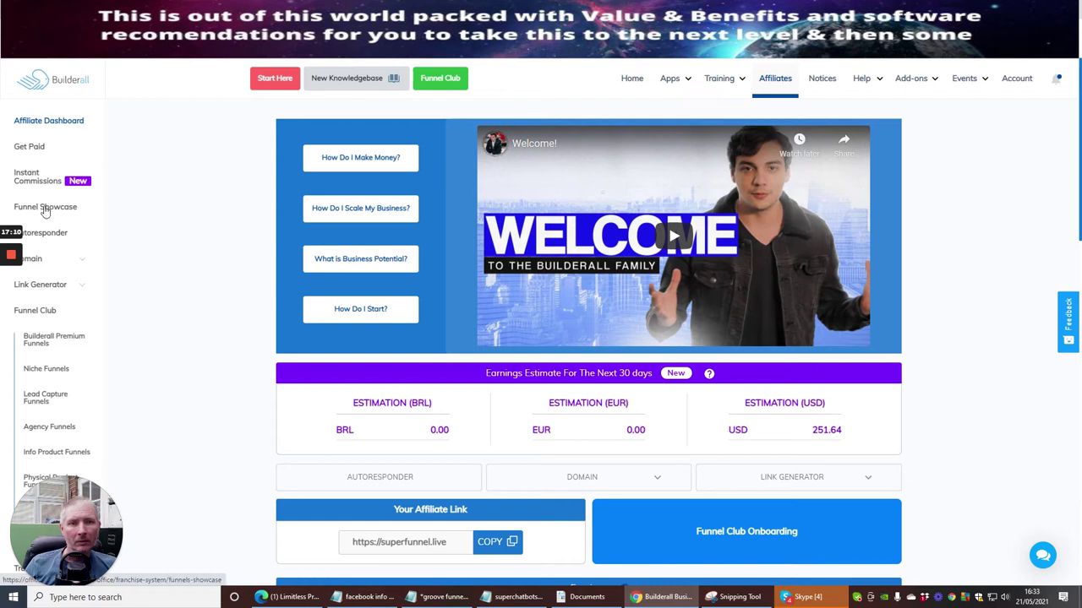
pyautogui.click(34, 341)
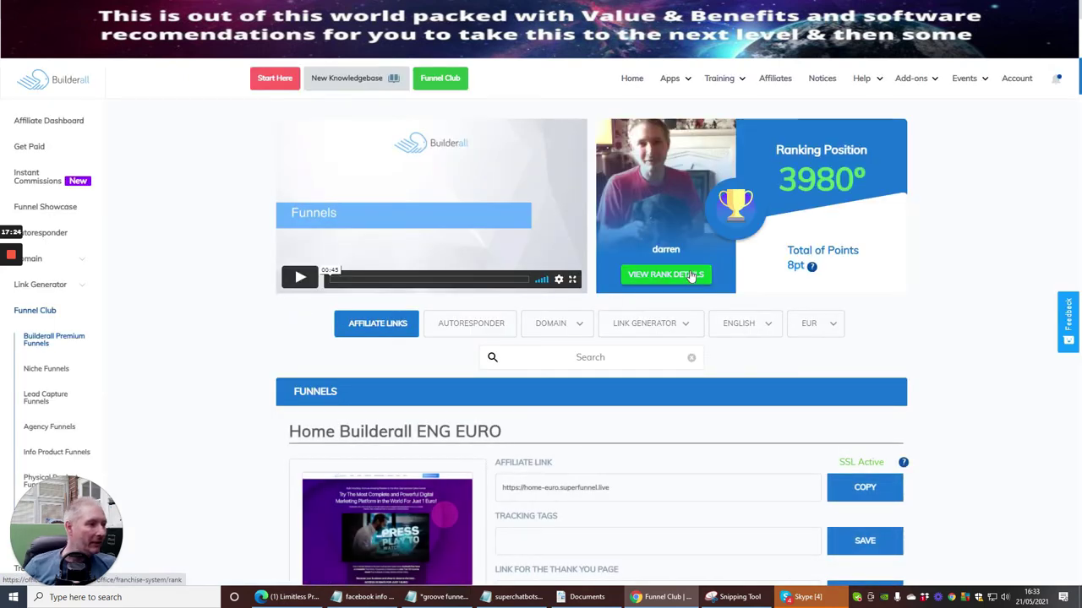
pyautogui.click(656, 326)
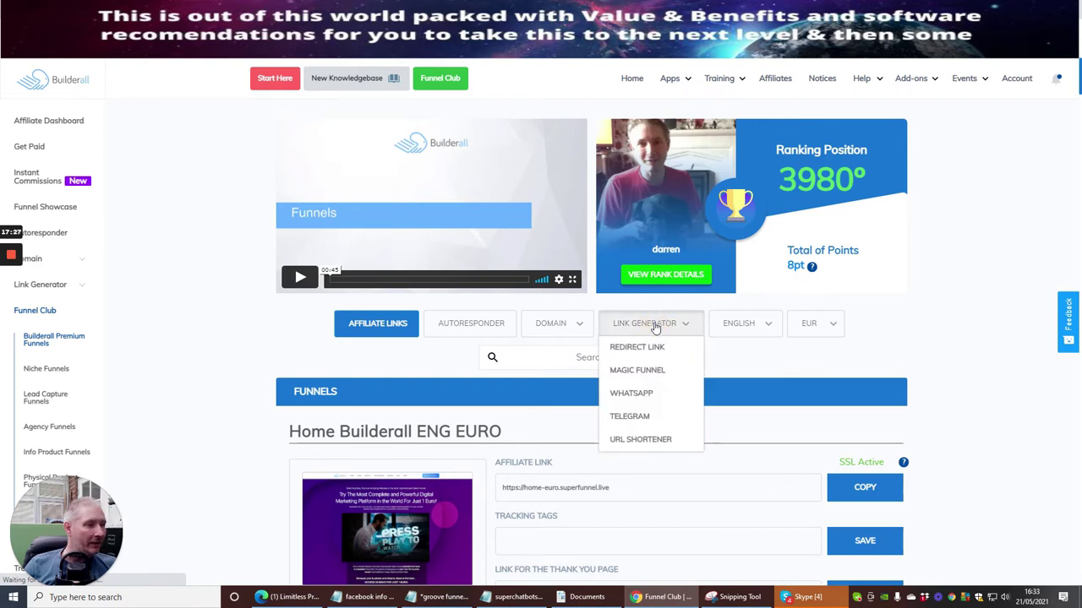
pyautogui.click(647, 372)
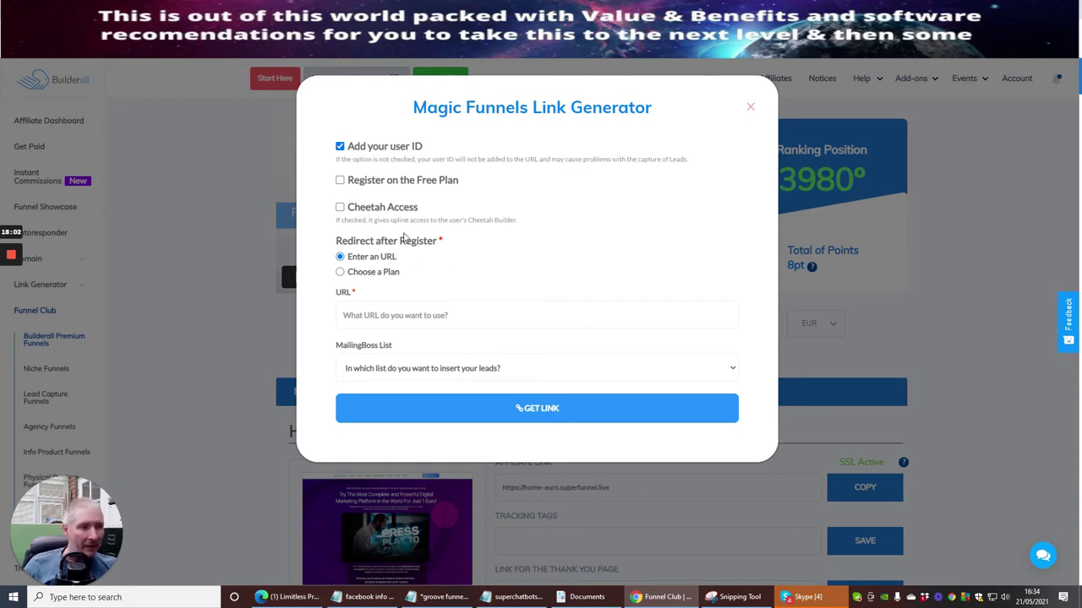
# Set the redirect after registration to a plan and choose Premium Plan EUR - €1,00.
pyautogui.click(339, 272)
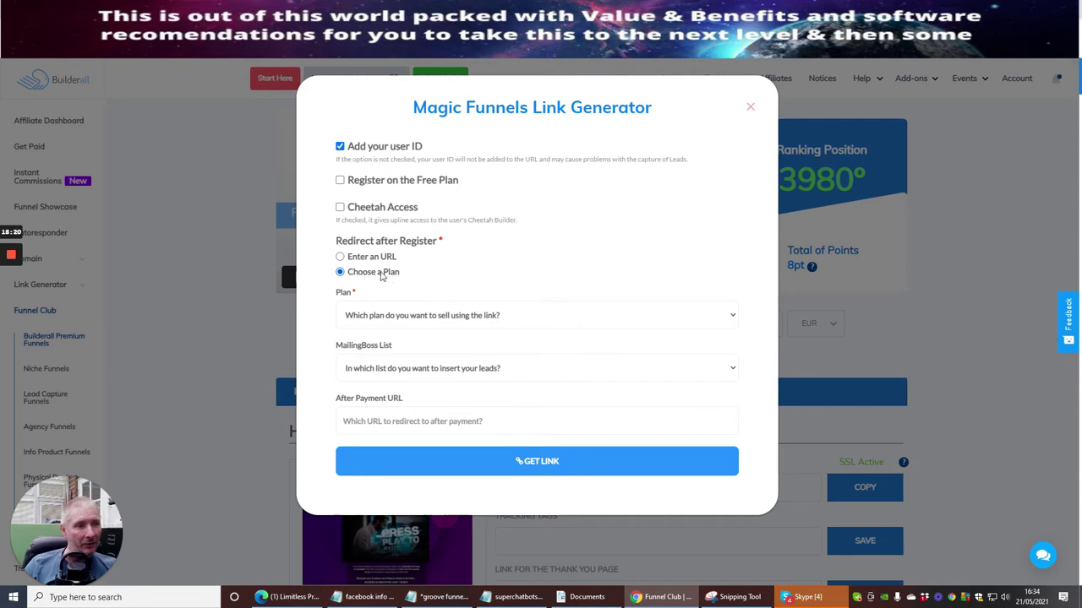
pyautogui.click(671, 315)
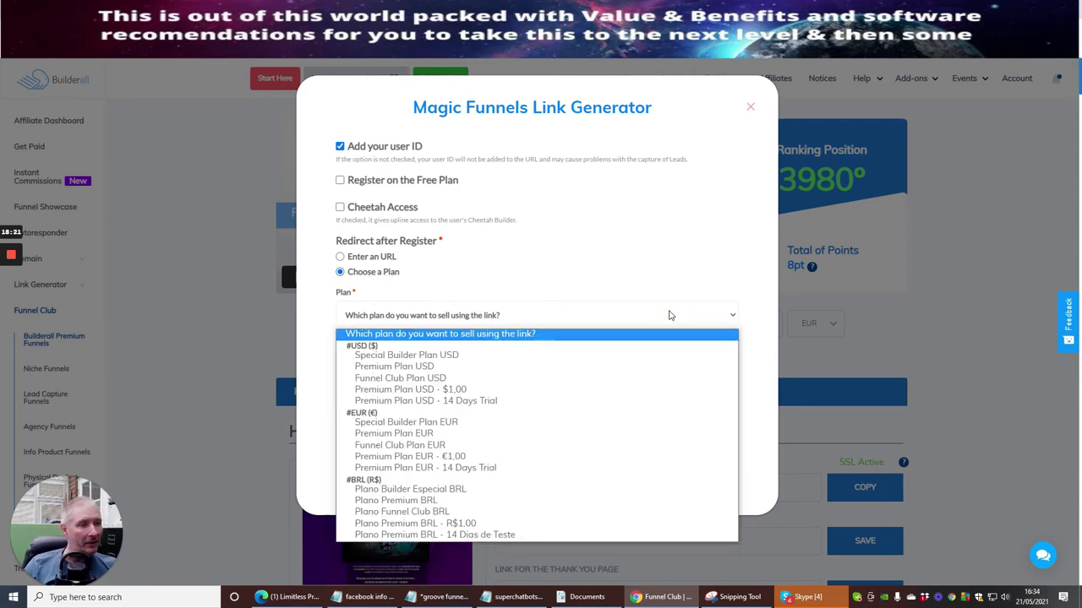
pyautogui.click(663, 213)
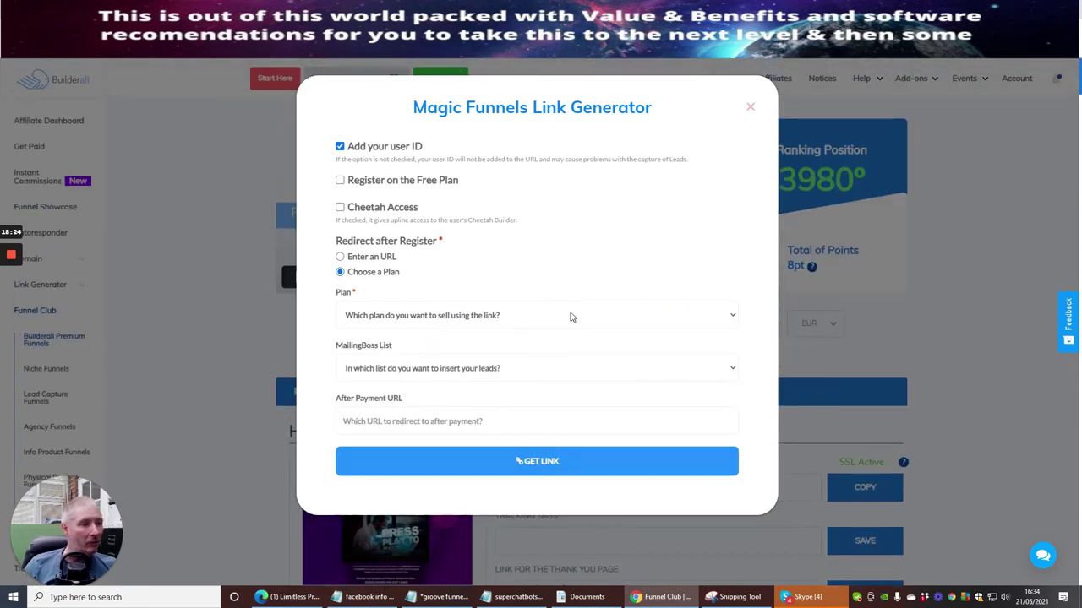
pyautogui.click(570, 316)
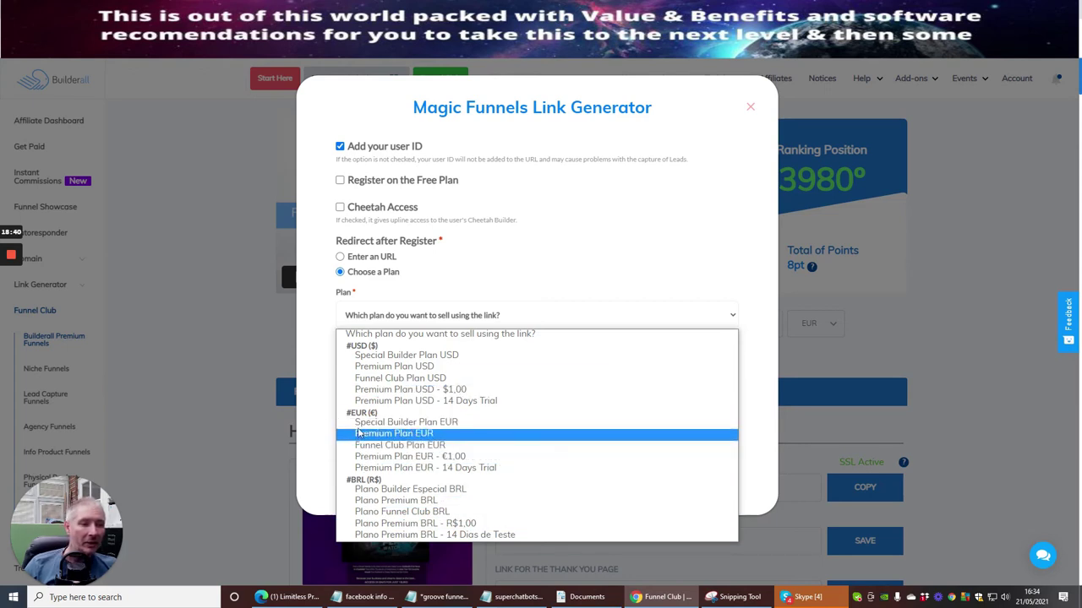
pyautogui.click(412, 457)
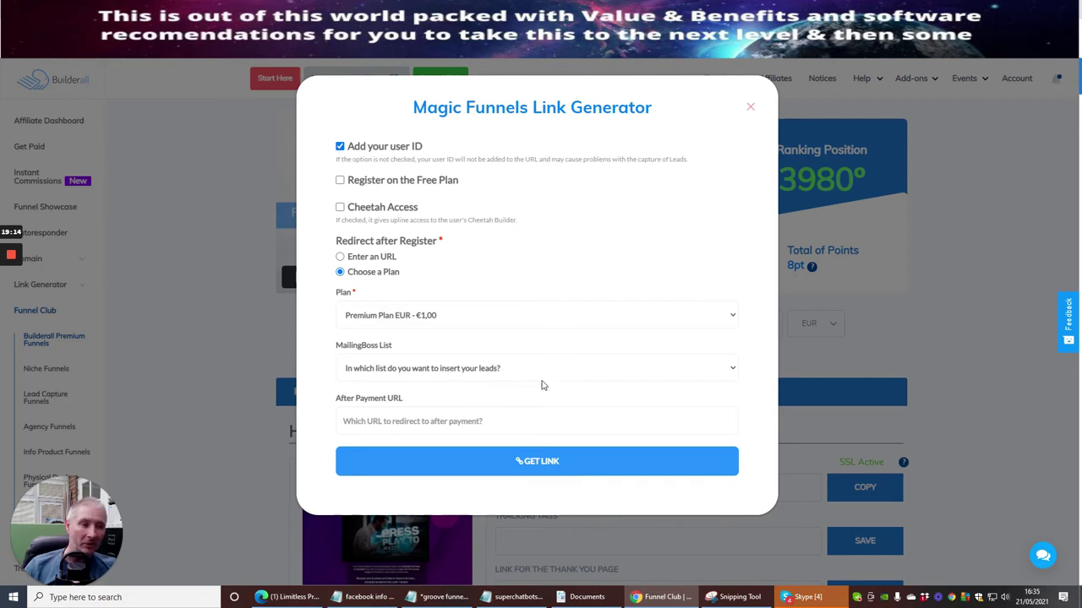
# Choose "Demo chatbot list" as the MailingBoss list that receives the leads.
pyautogui.click(734, 372)
pyautogui.scroll(-5, 401, 338)
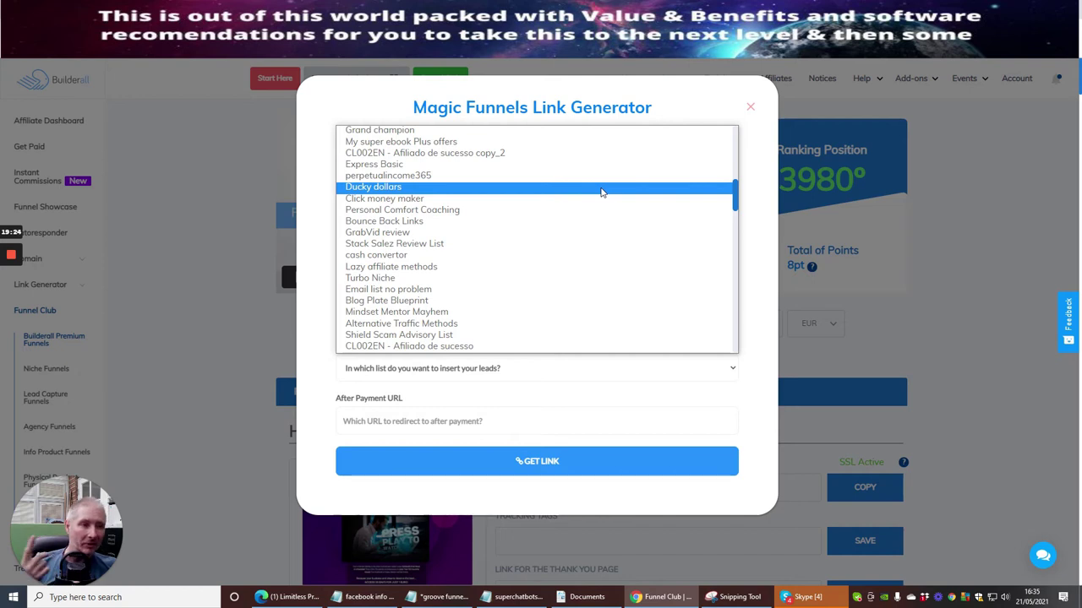
pyautogui.scroll(1, 592, 147)
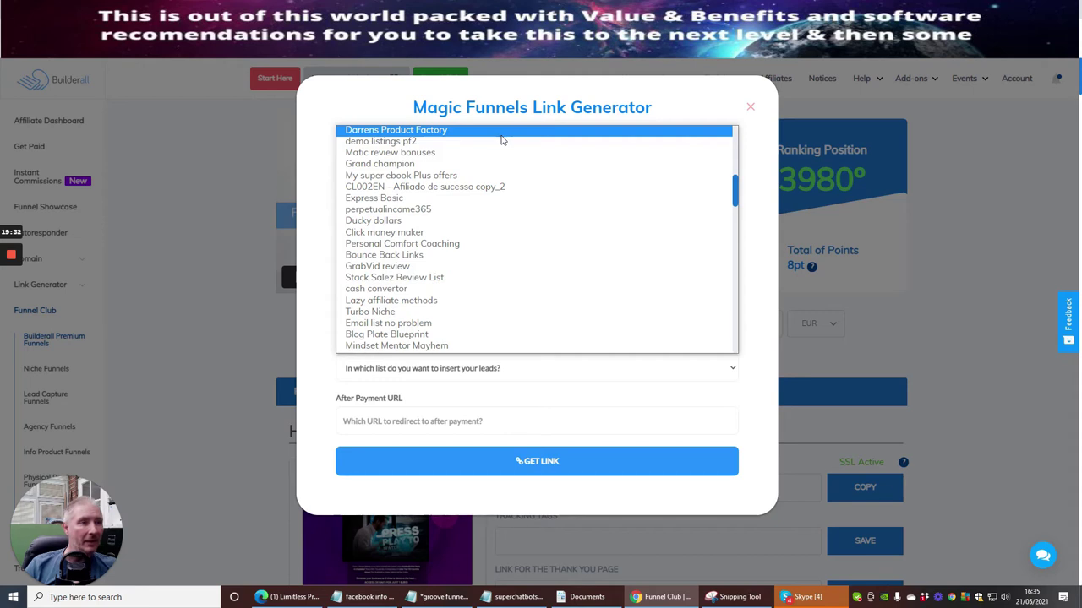
pyautogui.scroll(-10, 509, 218)
pyautogui.scroll(-10, 509, 218)
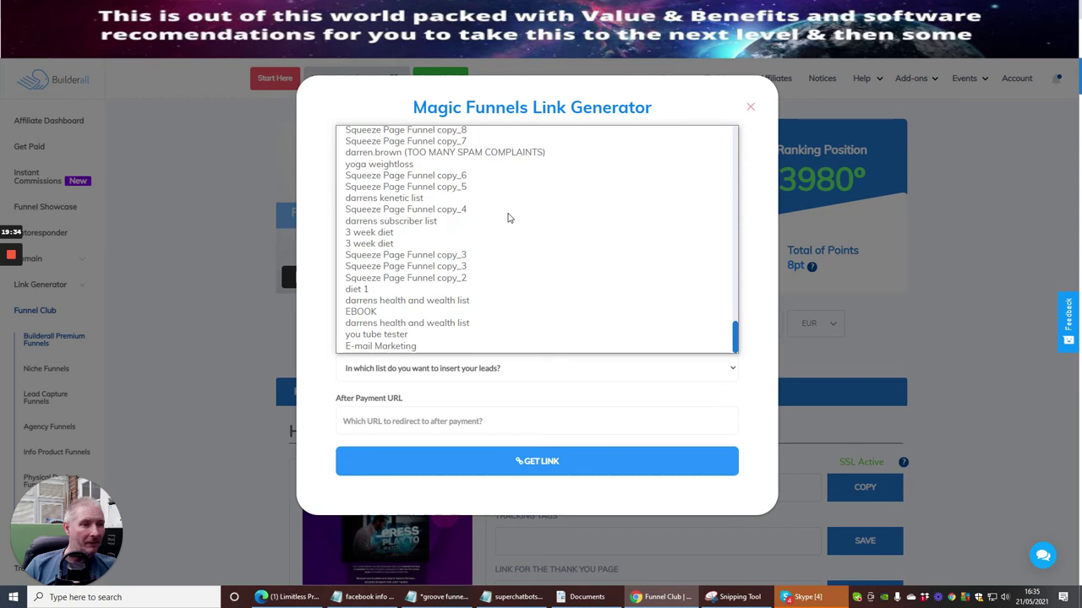
pyautogui.scroll(5, 409, 291)
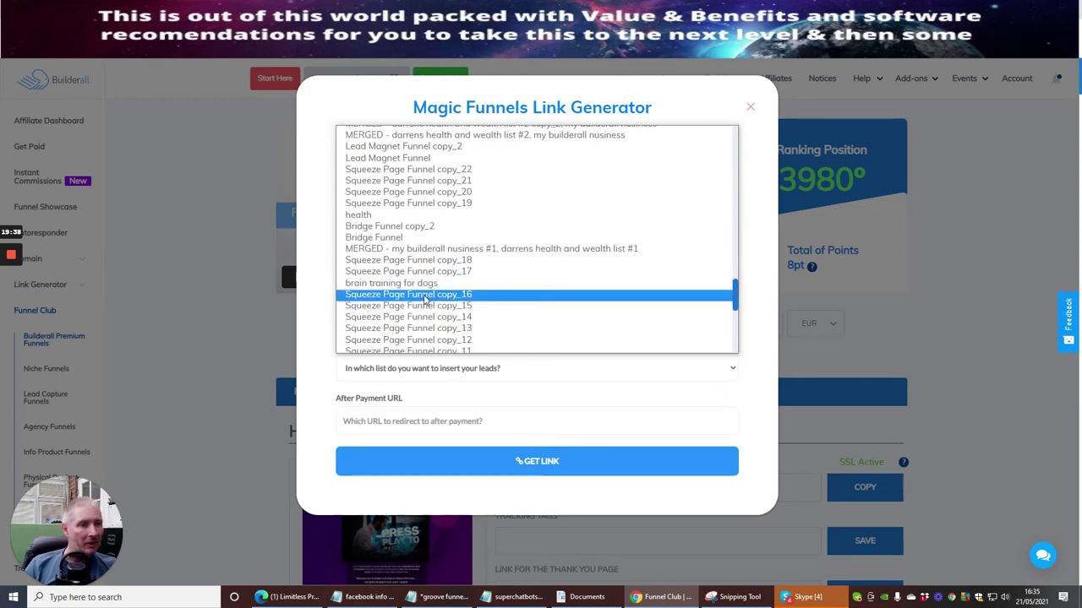
pyautogui.scroll(2, 425, 299)
pyautogui.scroll(2, 425, 299)
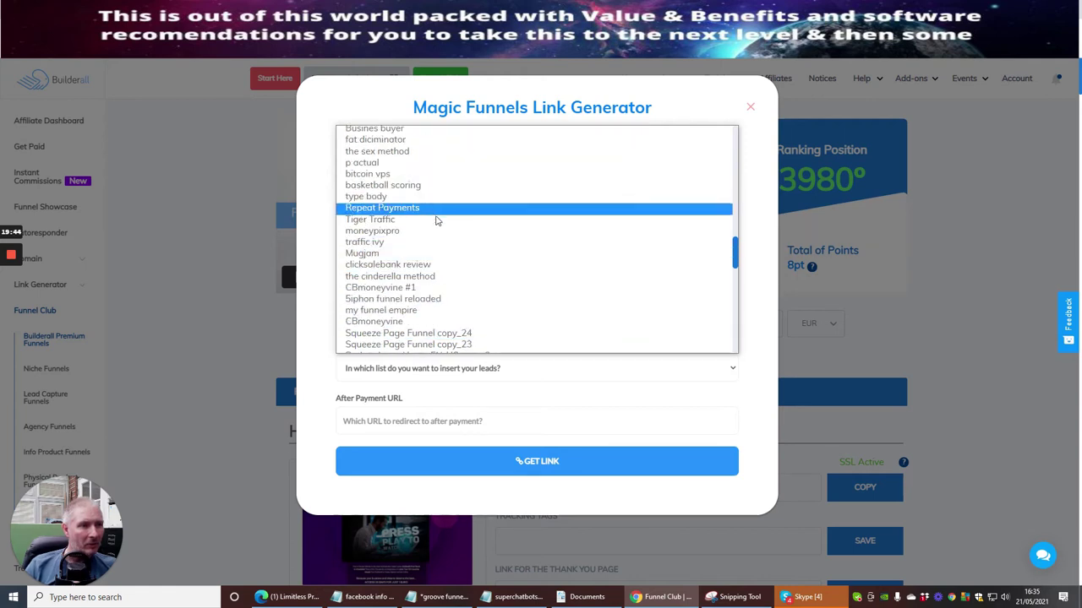
pyautogui.scroll(3, 437, 220)
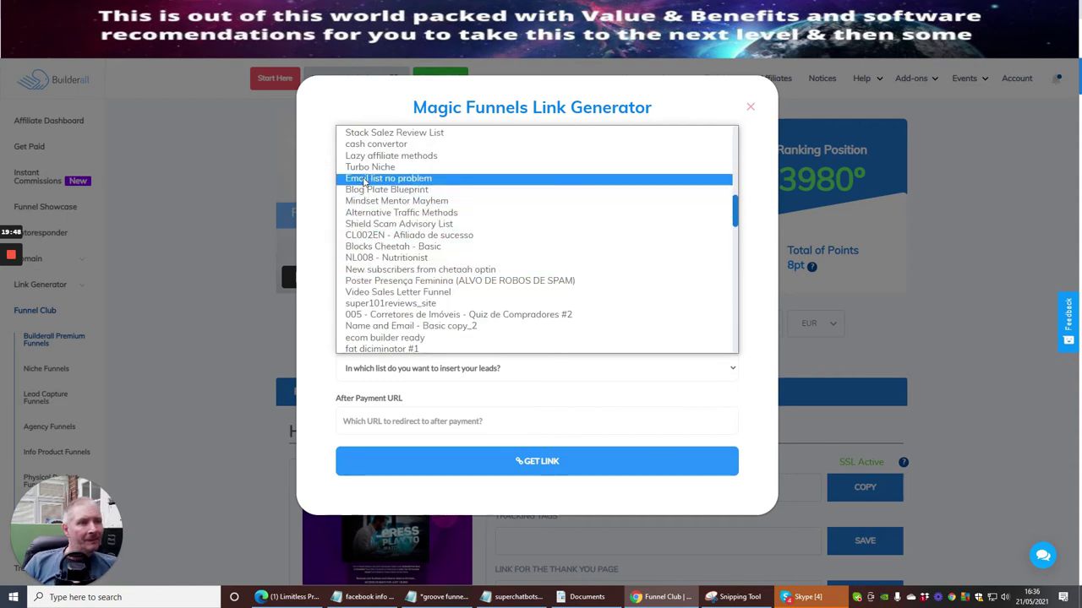
pyautogui.scroll(3, 368, 169)
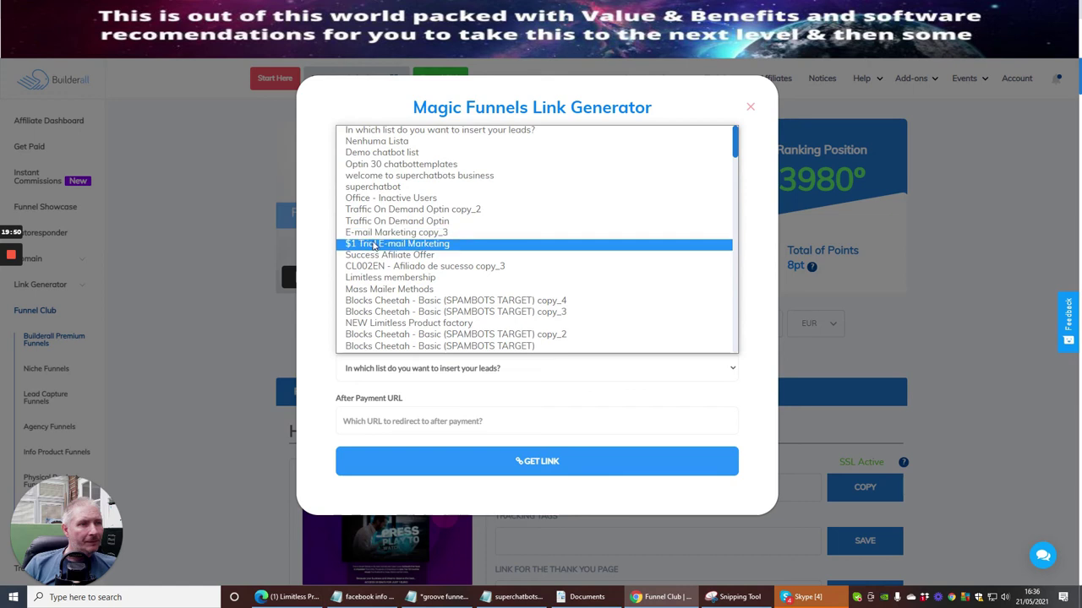
pyautogui.click(388, 153)
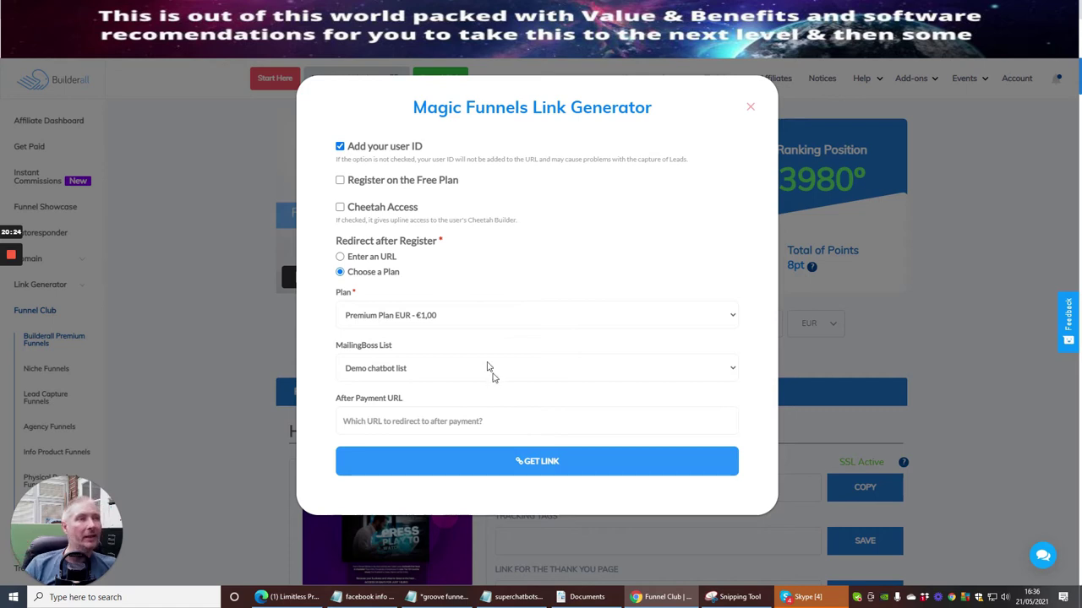
# Switch to the Cheetah website list and open the pages of the published superchatbots.co.uk chatbot templates site.
pyautogui.click(505, 25)
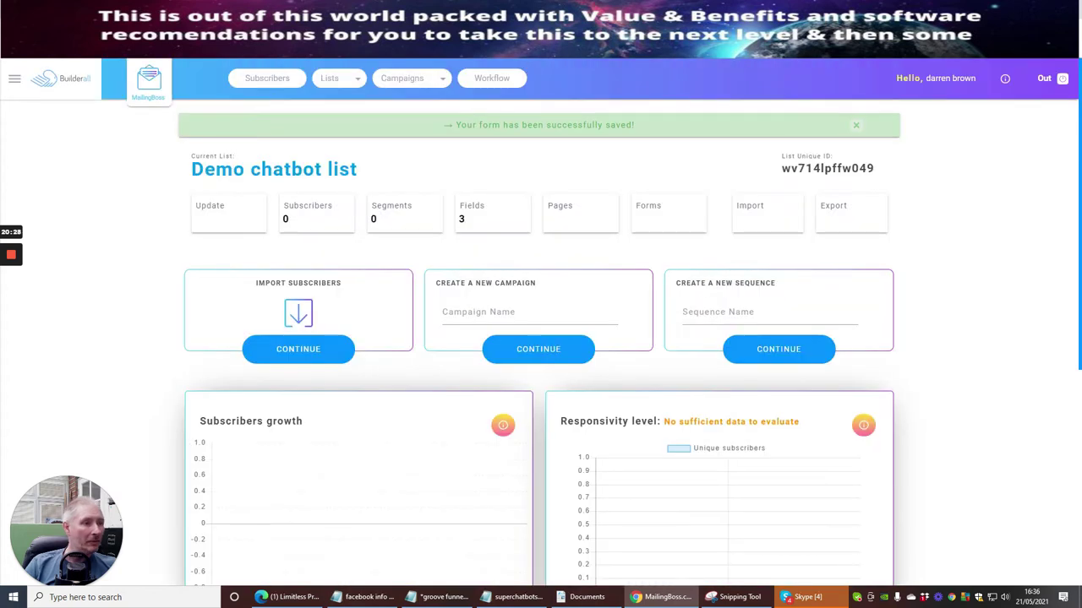
pyautogui.hotkey('ctrl', 'Tab')
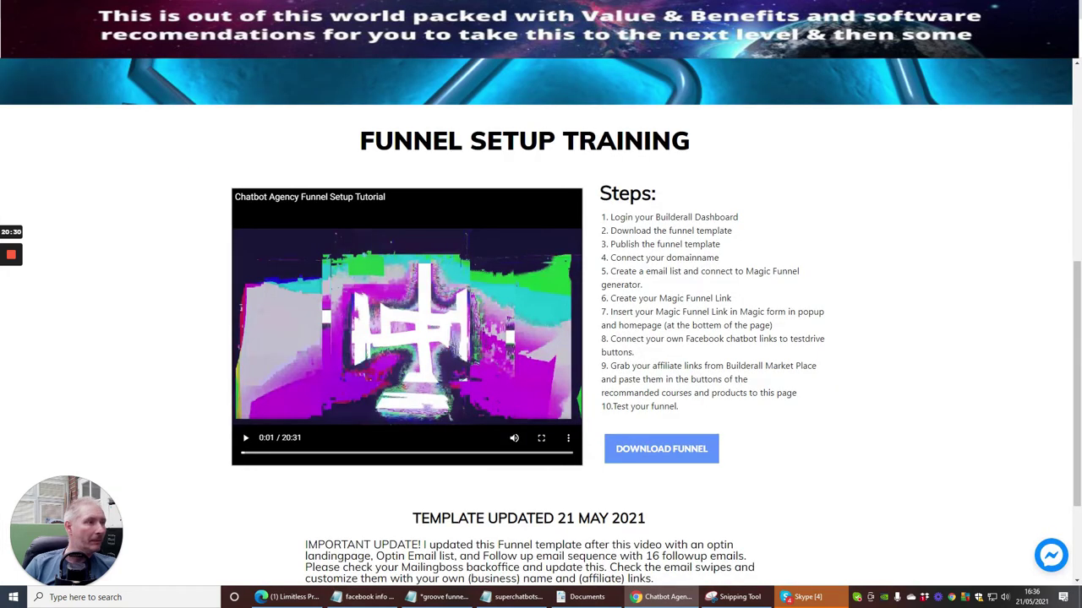
pyautogui.hotkey('ctrl', 'Tab')
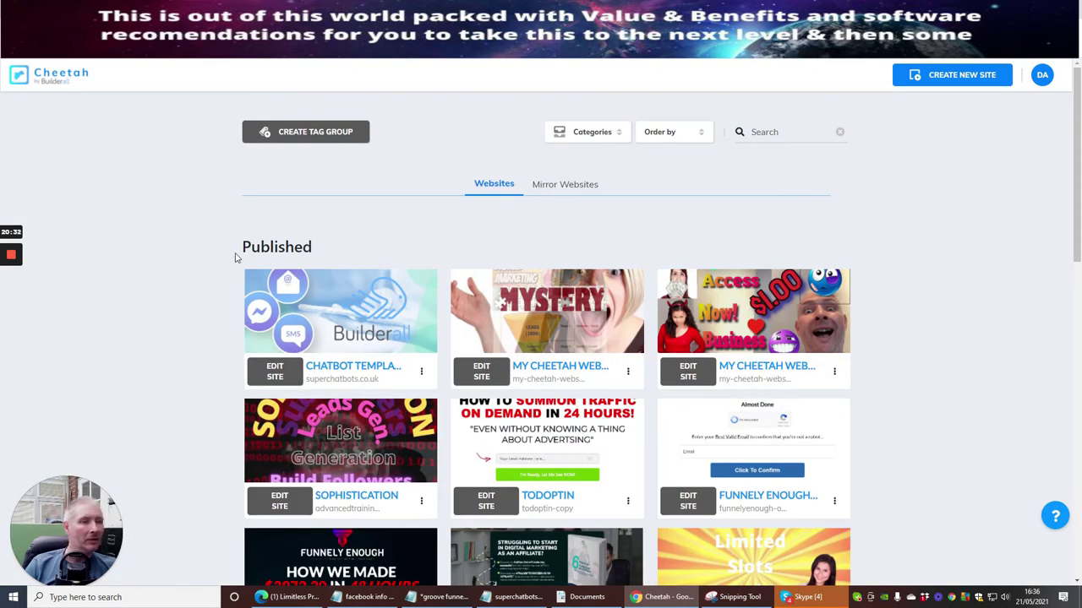
pyautogui.scroll(-2, 405, 304)
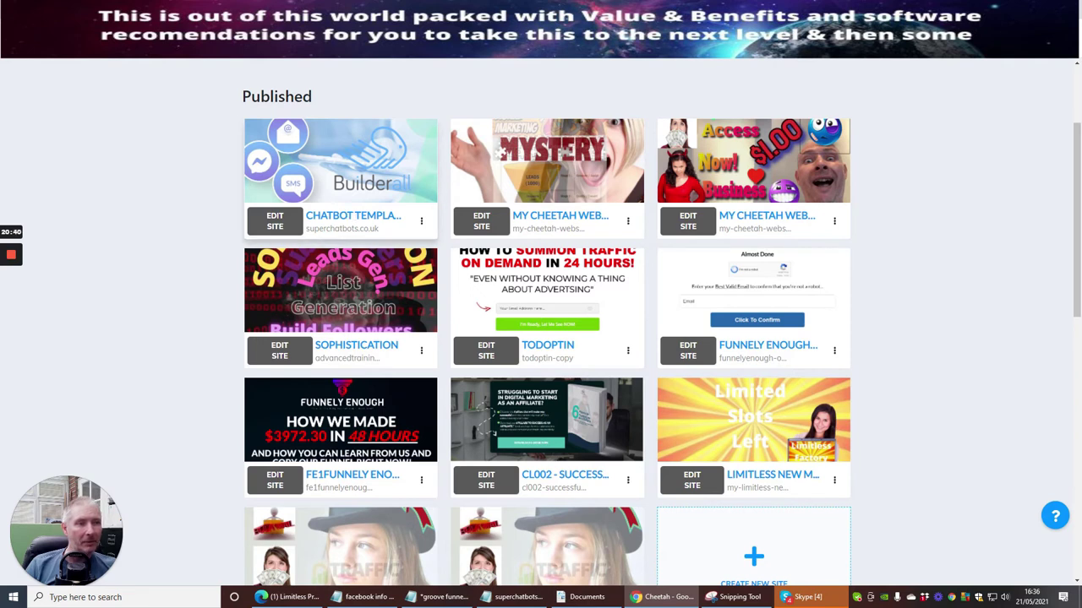
pyautogui.click(275, 220)
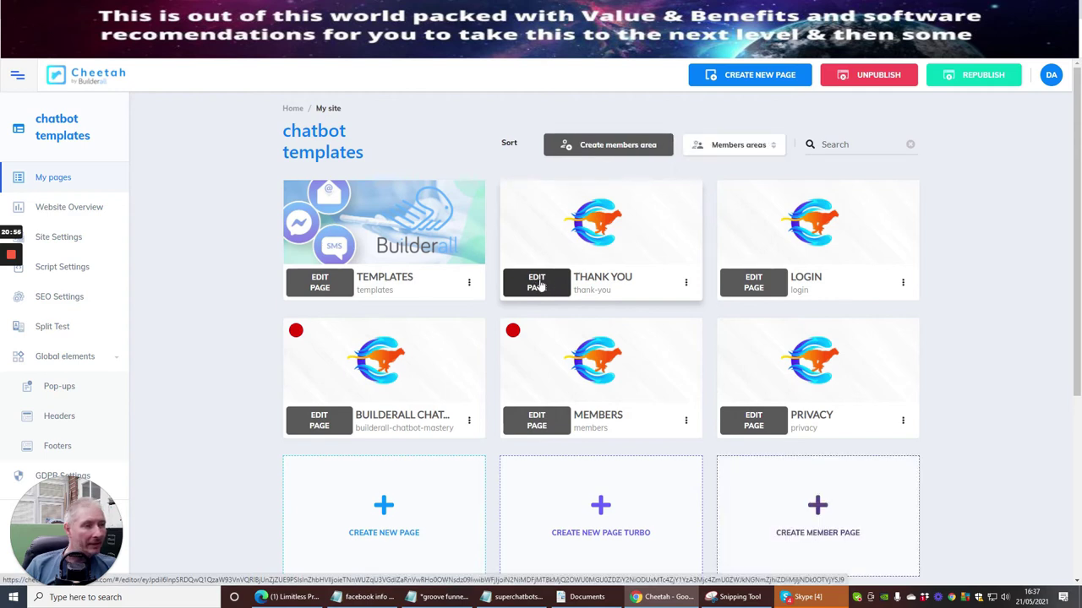
# View the published Thank You page, follow its Next Step link to the access page, and try the Access Product Factory link.
pyautogui.click(686, 282)
pyautogui.click(645, 336)
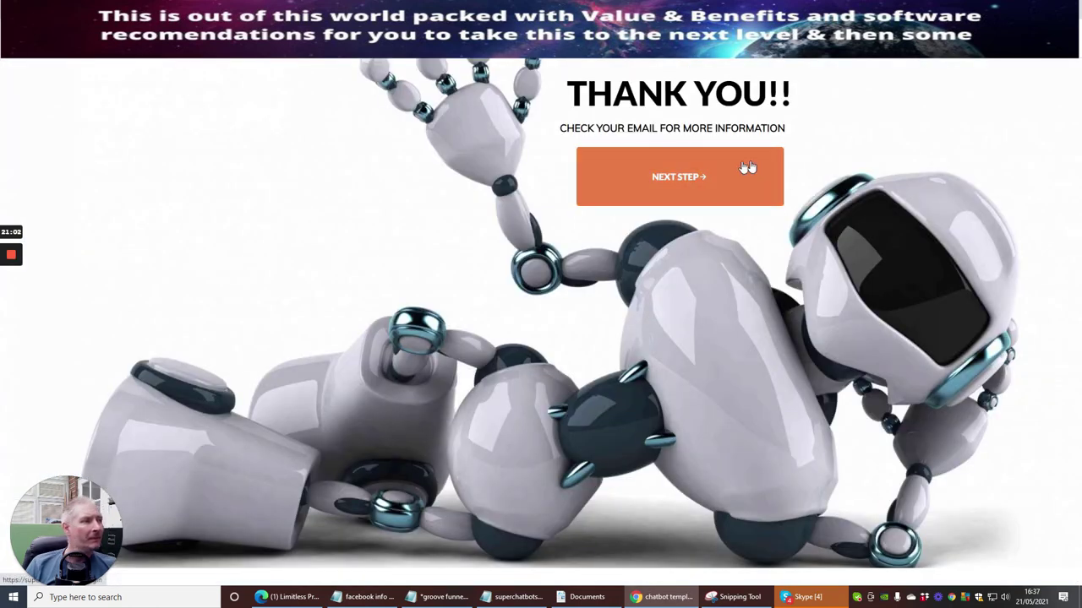
pyautogui.click(678, 177)
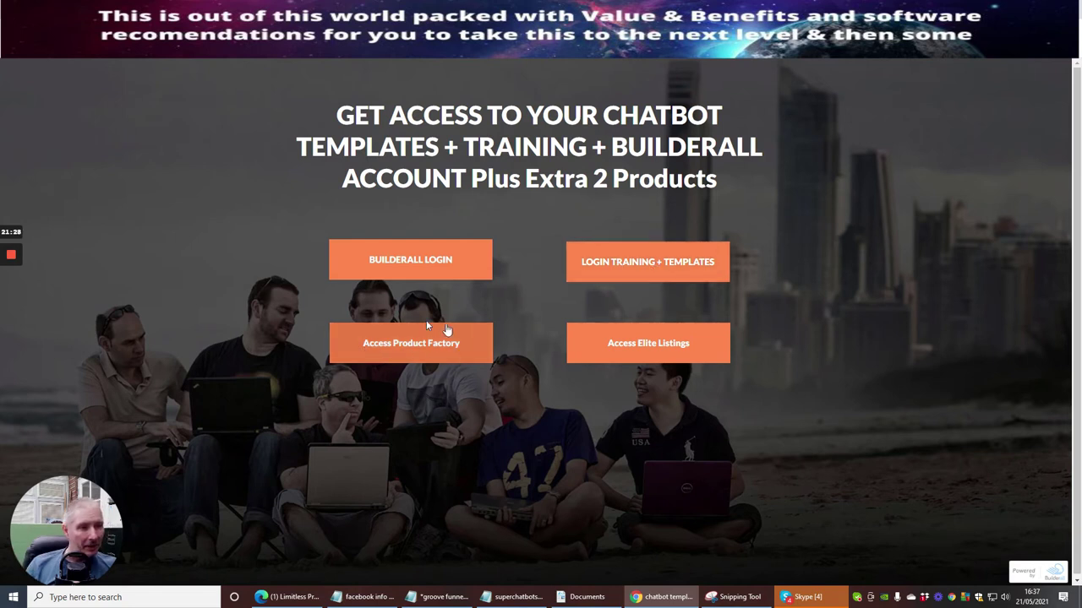
pyautogui.click(408, 356)
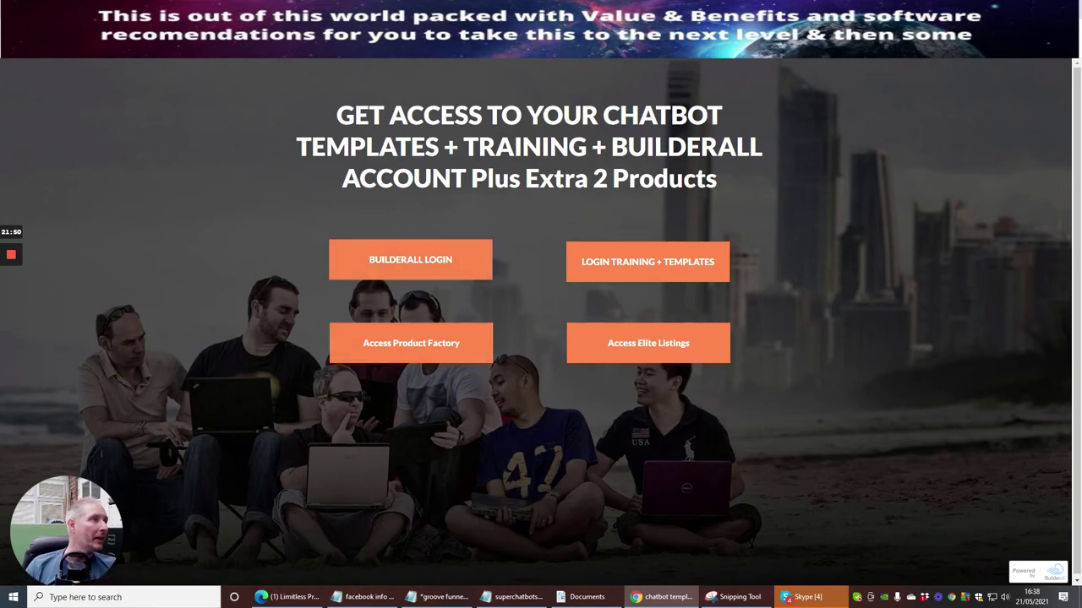
# Return to the published access page for the chatbot templates, training and Builderall account, and copy its address.
pyautogui.hotkey('ctrl', 'Tab')
pyautogui.hotkey('ctrl', 'shift', 'Tab')
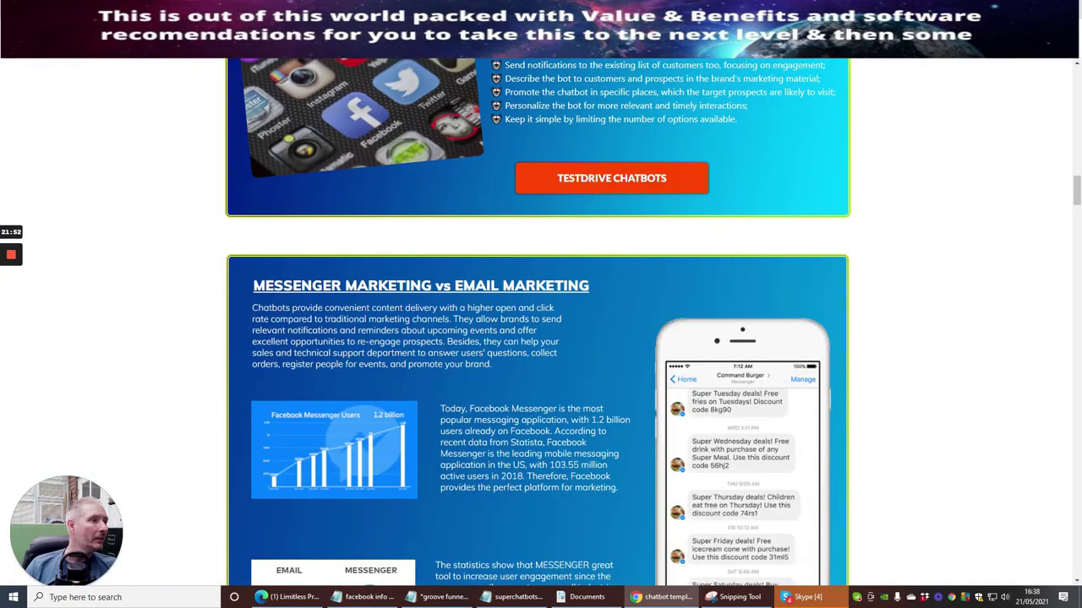
pyautogui.hotkey('ctrl', 'Tab')
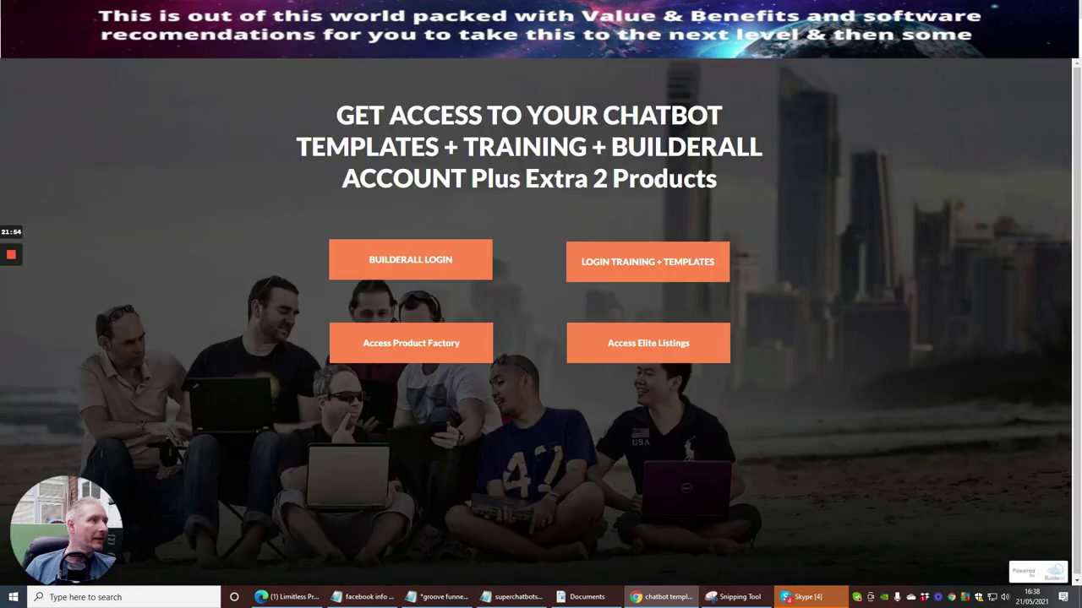
pyautogui.hotkey('ctrl', 'Tab')
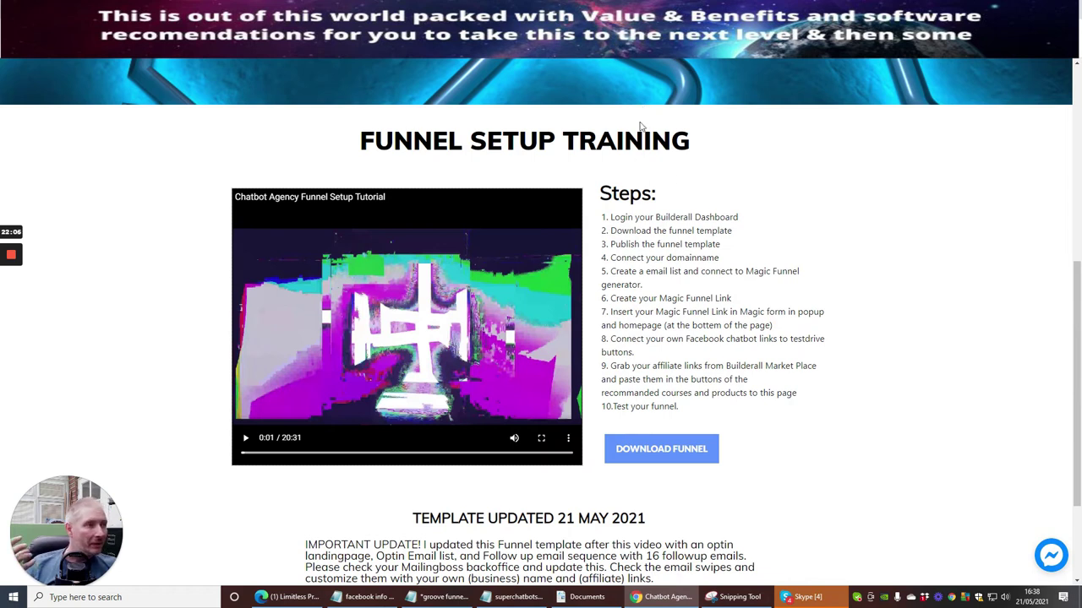
pyautogui.hotkey('ctrl', 'Tab')
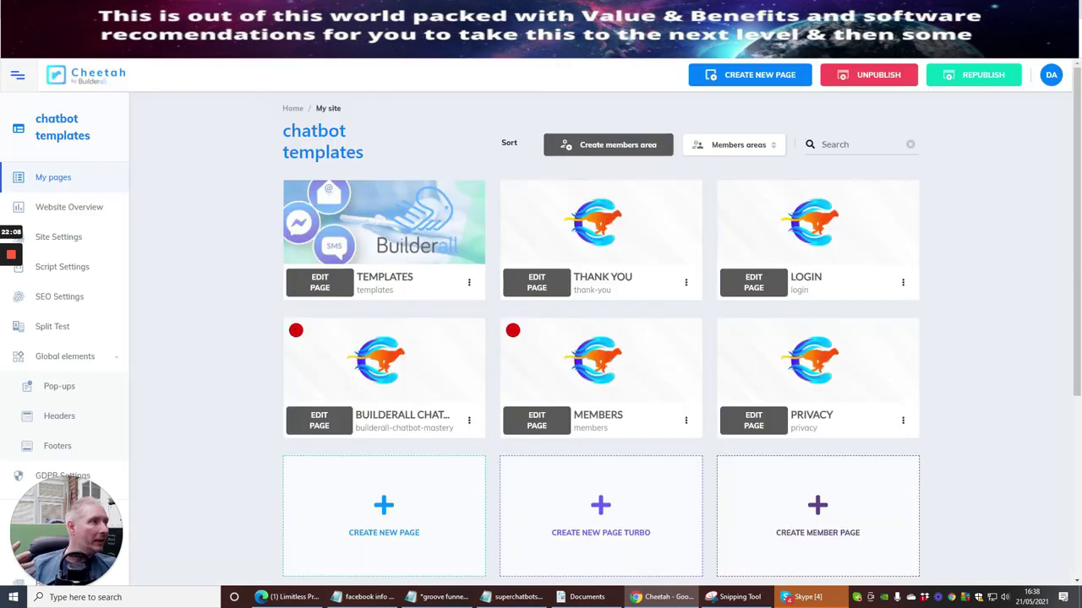
pyautogui.hotkey('ctrl', 'Tab')
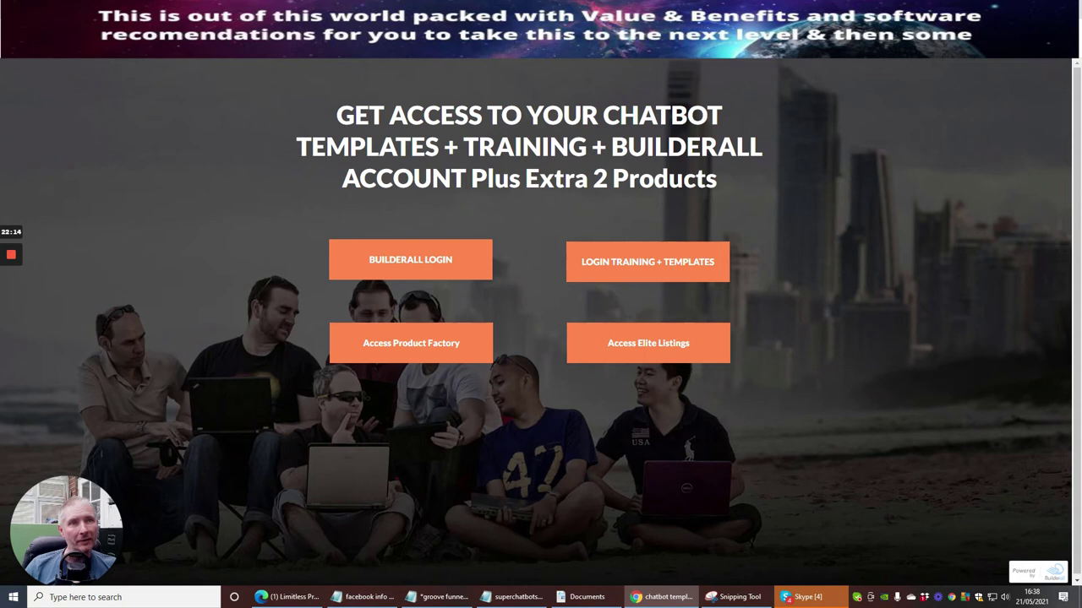
pyautogui.rightClick(120, 57)
pyautogui.click(132, 88)
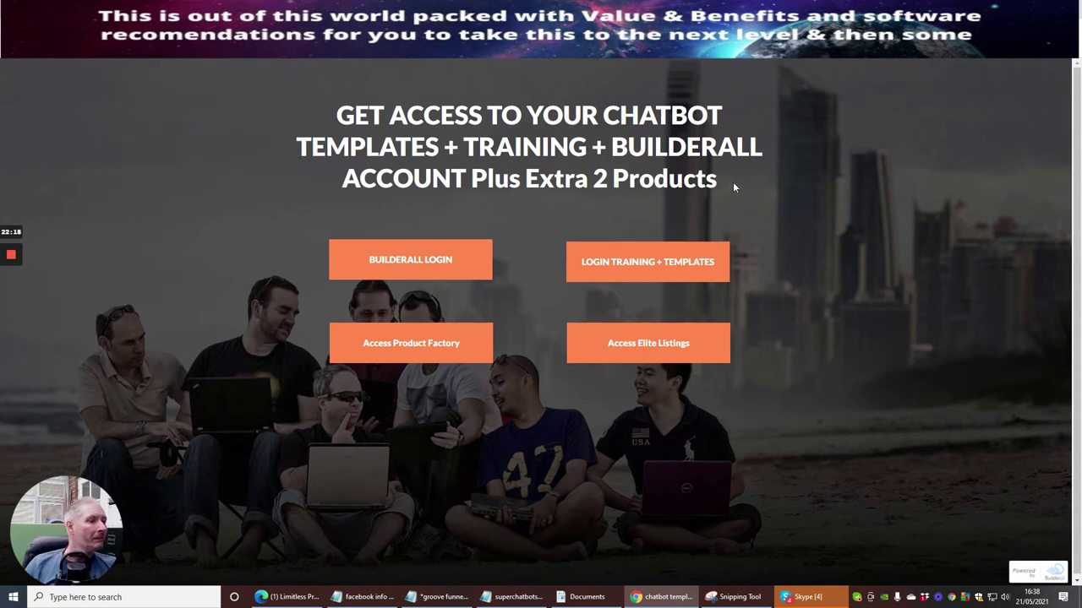
pyautogui.scroll(-10, 821, 114)
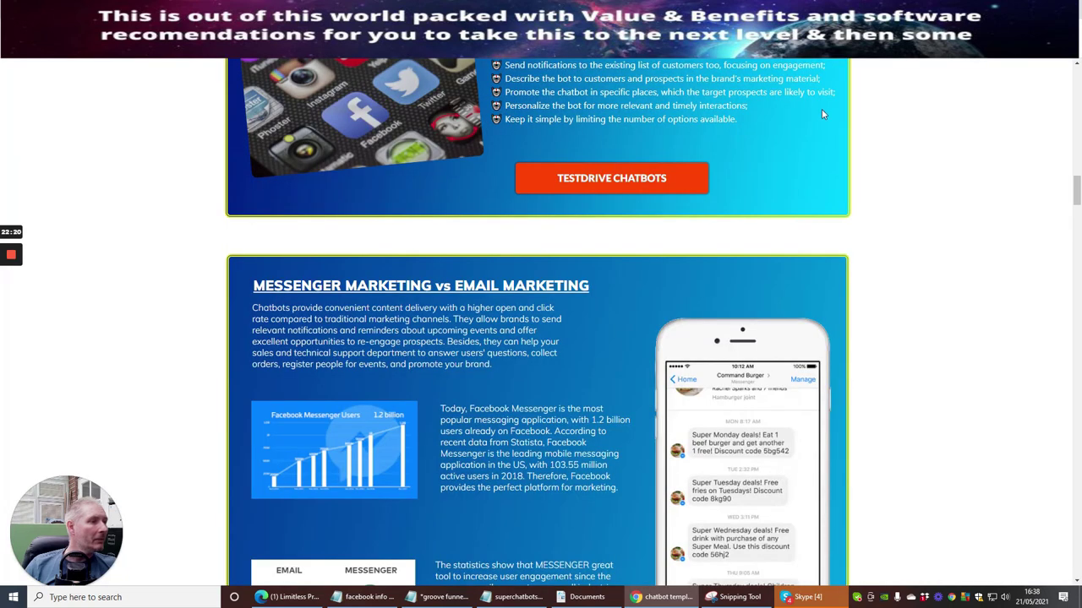
pyautogui.hotkey('ctrl', 'Tab')
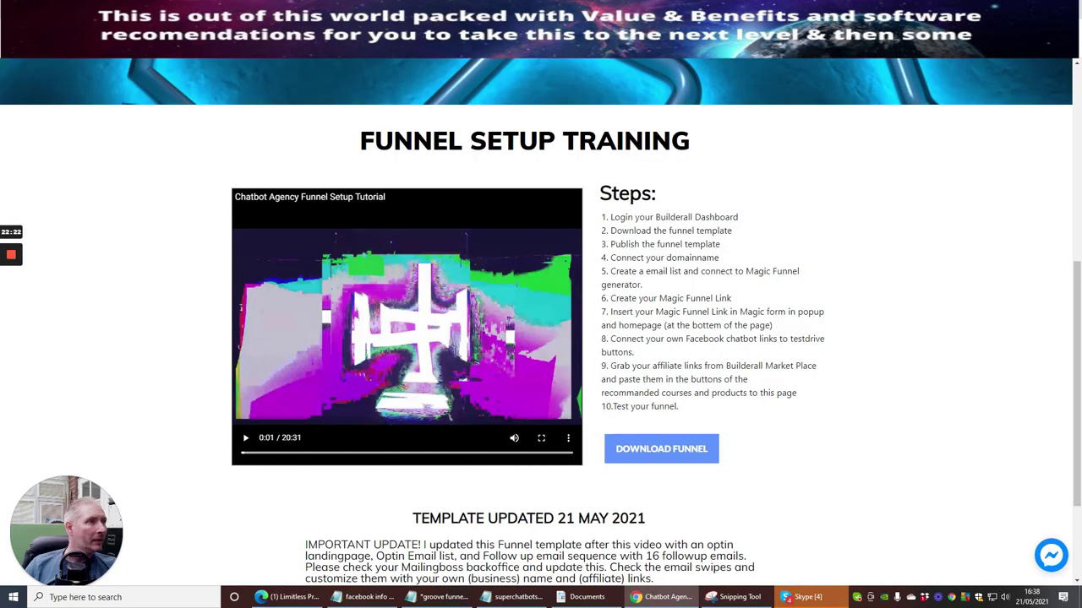
pyautogui.hotkey('ctrl', 'Tab')
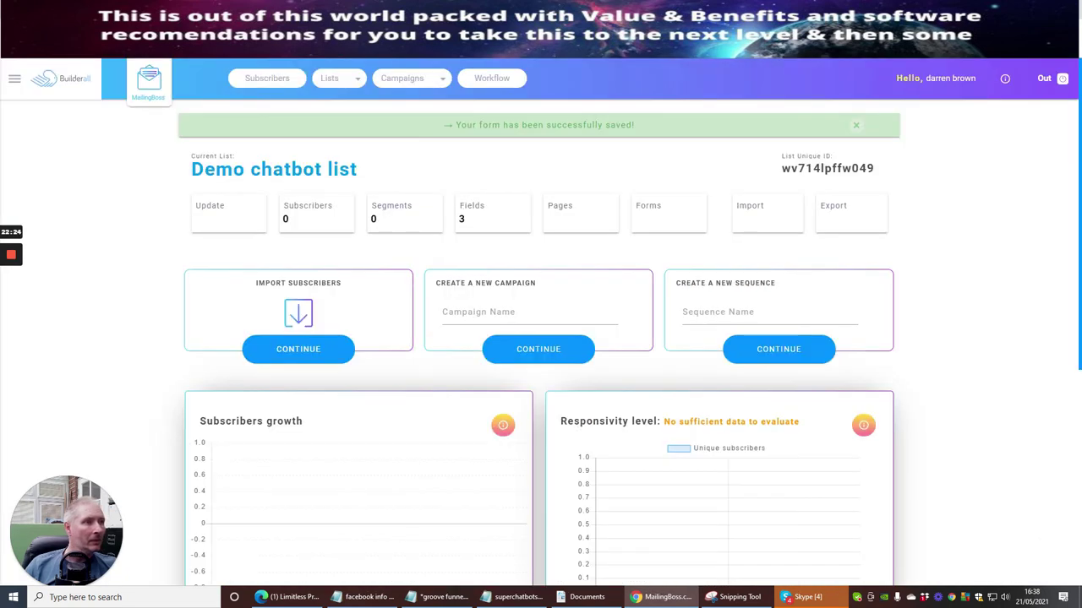
pyautogui.hotkey('ctrl', 'Tab')
pyautogui.hotkey('ctrl', 'Tab')
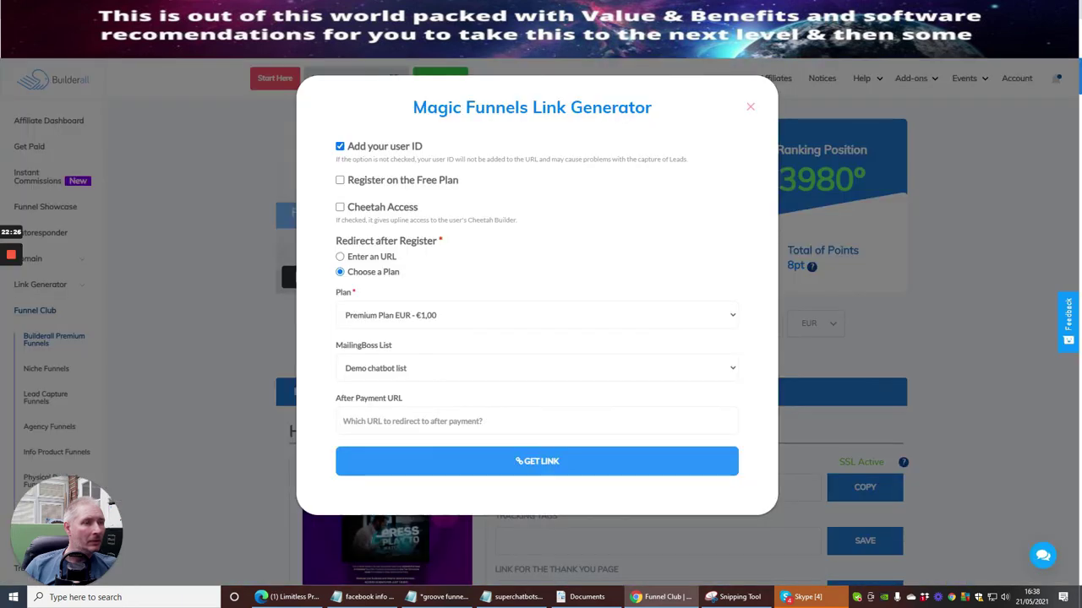
pyautogui.click(376, 422)
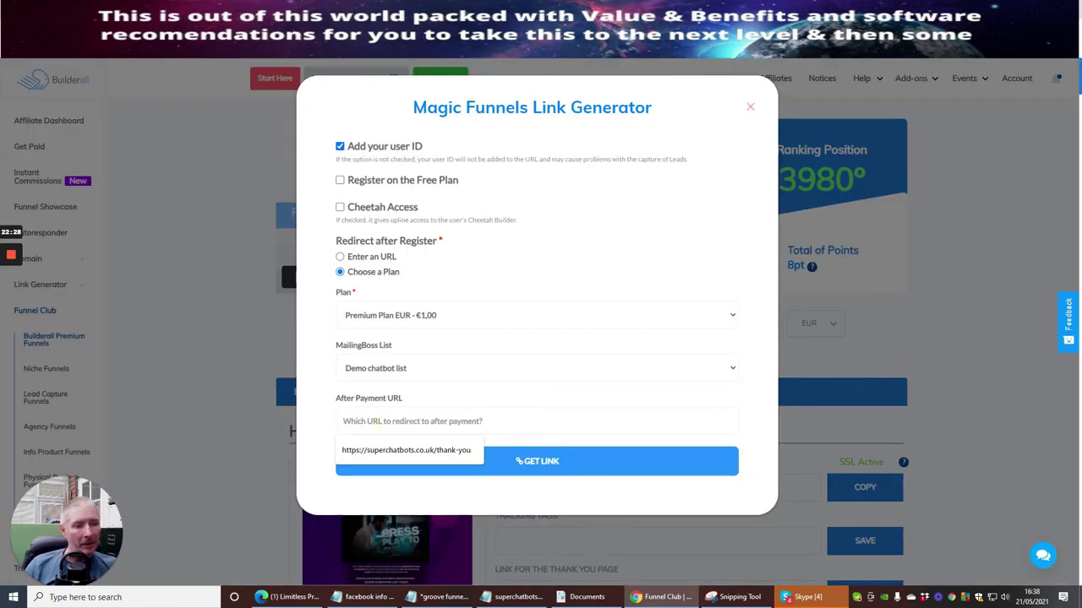
pyautogui.rightClick(378, 424)
pyautogui.click(402, 310)
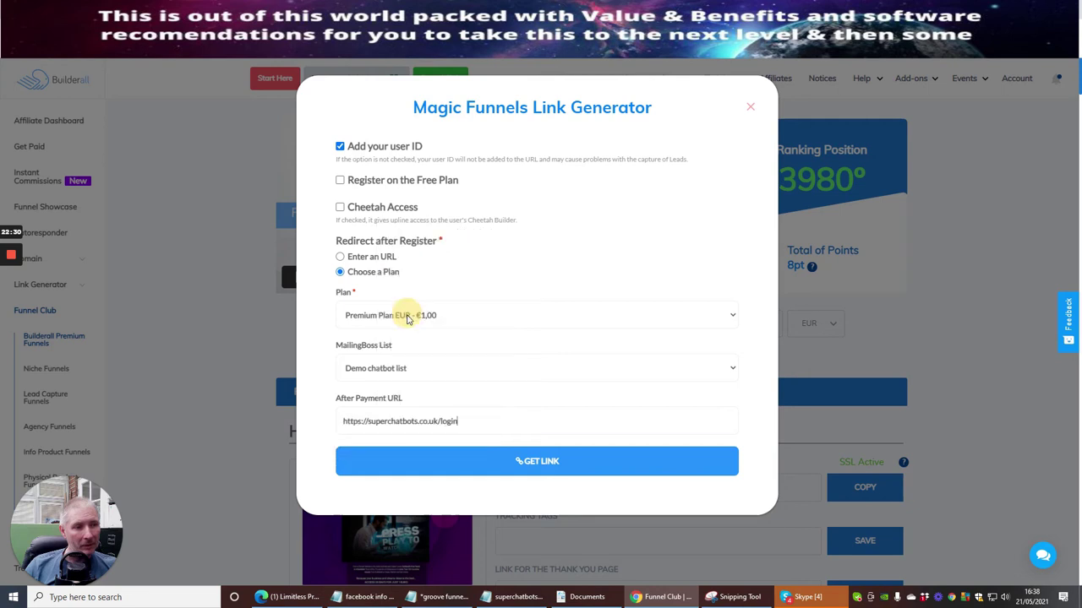
# Generate the Magic Funnel link for the Premium Plan EUR - €1,00 and copy the complete link.
pyautogui.click(540, 469)
pyautogui.scroll(-1, 583, 230)
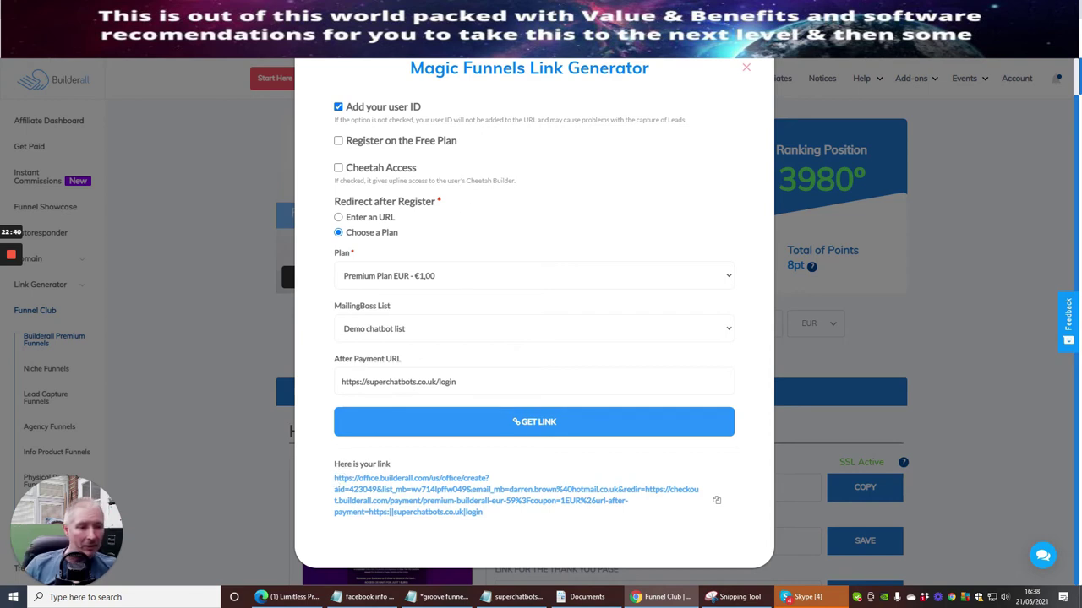
pyautogui.moveTo(336, 478); pyautogui.dragTo(495, 510)
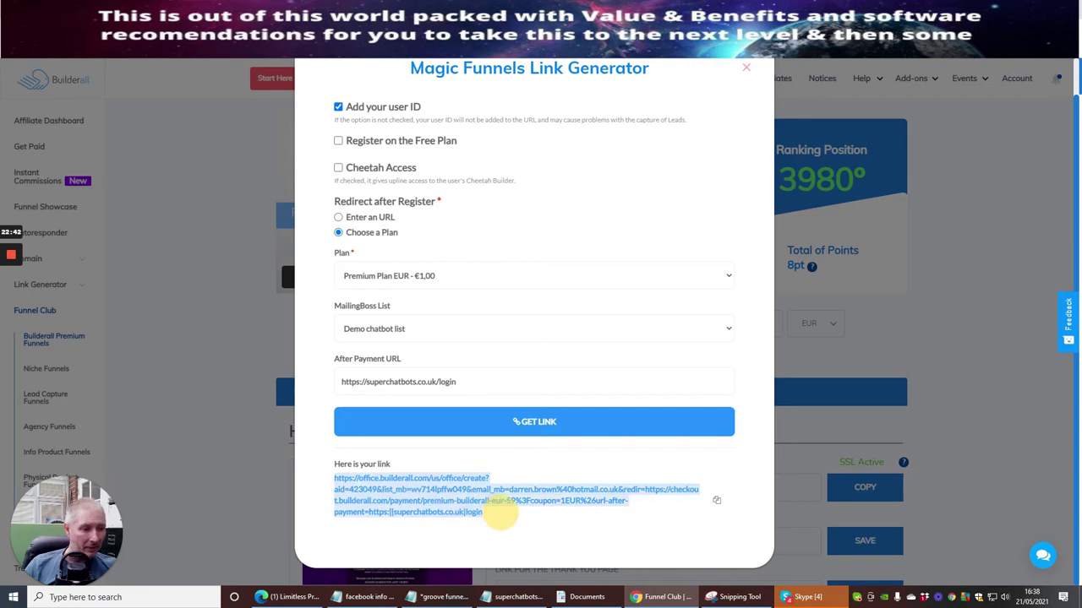
pyautogui.rightClick(436, 512)
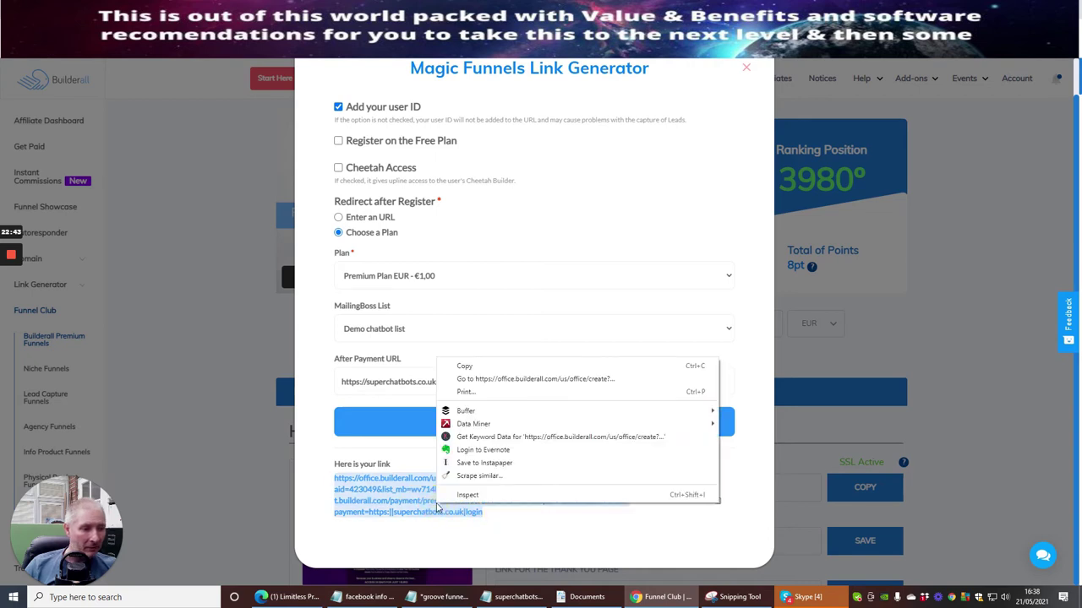
pyautogui.click(471, 369)
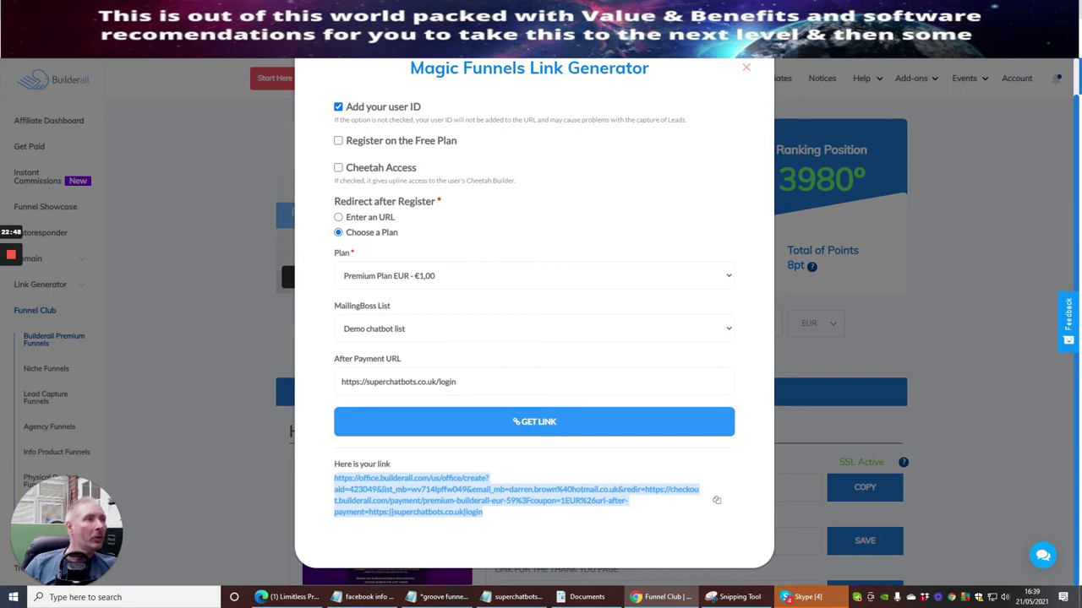
# Switch to the published Chatbot Agency Starterkit page and examine its sections, template cards, testdrive buttons and $1 purchase buttons.
pyautogui.hotkey('ctrl', 'Tab')
pyautogui.hotkey('ctrl', 'Tab')
pyautogui.hotkey('ctrl', 'Tab')
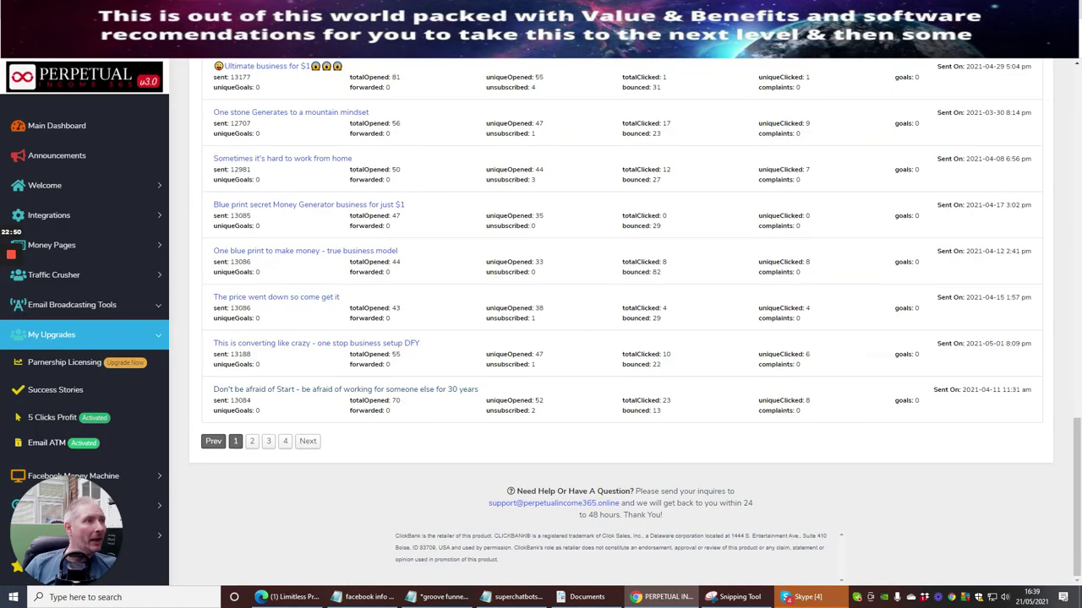
pyautogui.hotkey('ctrl', 'Tab')
pyautogui.hotkey('ctrl', 'Tab')
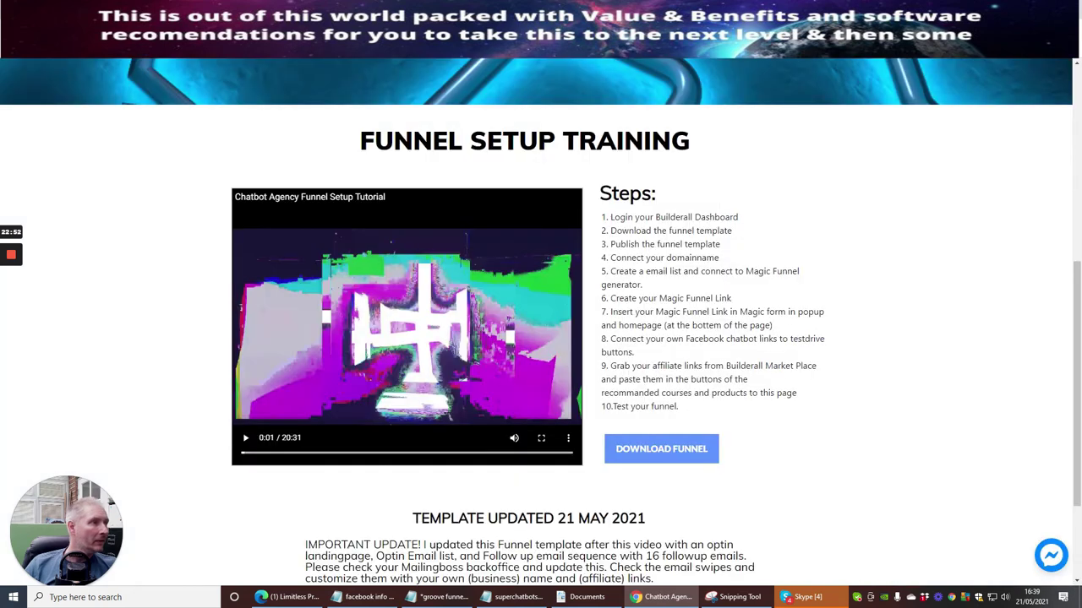
pyautogui.hotkey('ctrl', 'Tab')
pyautogui.hotkey('ctrl', 'Tab')
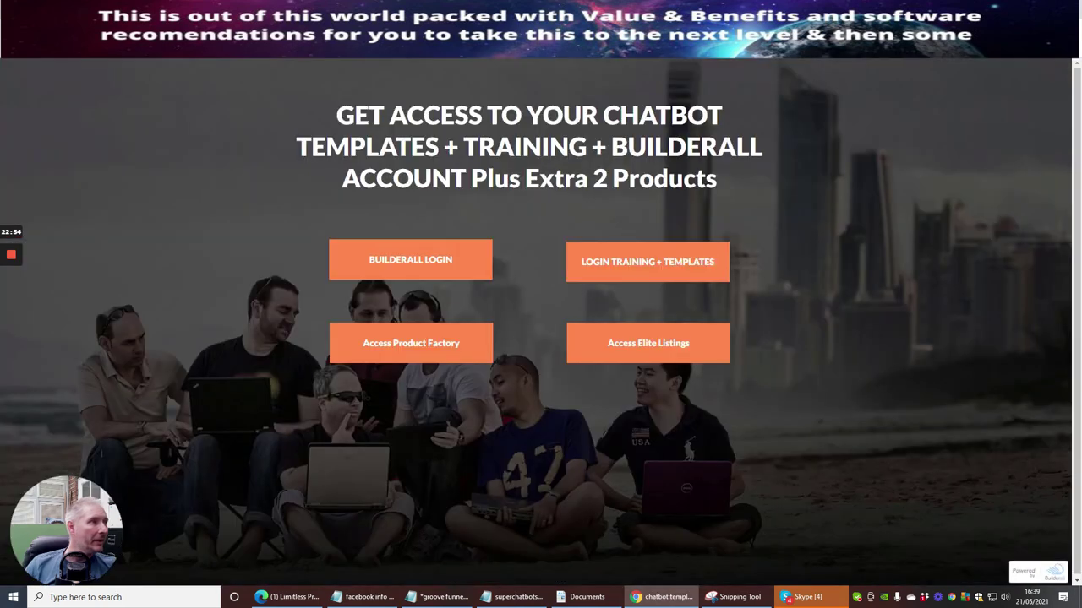
pyautogui.hotkey('ctrl', 'Tab')
pyautogui.scroll(15, 585, 210)
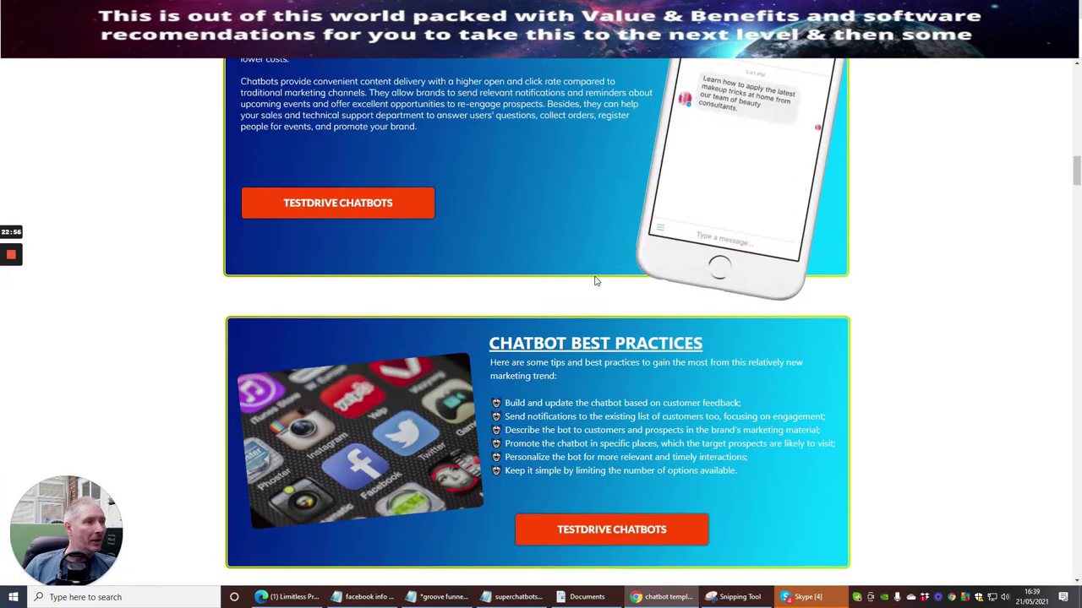
pyautogui.scroll(5, 585, 210)
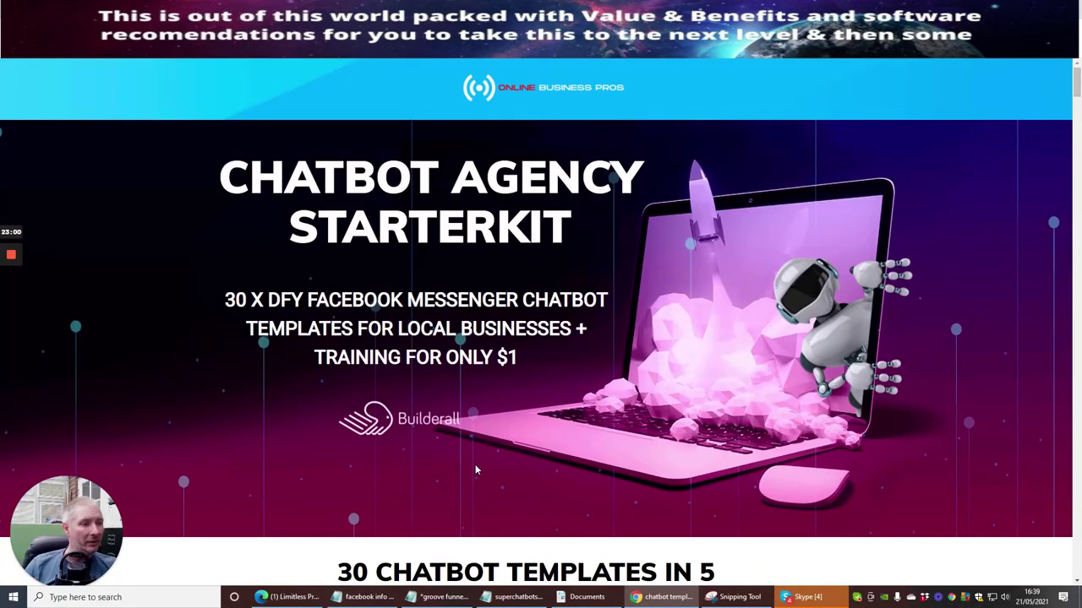
pyautogui.scroll(-15, 475, 470)
pyautogui.scroll(10, 478, 198)
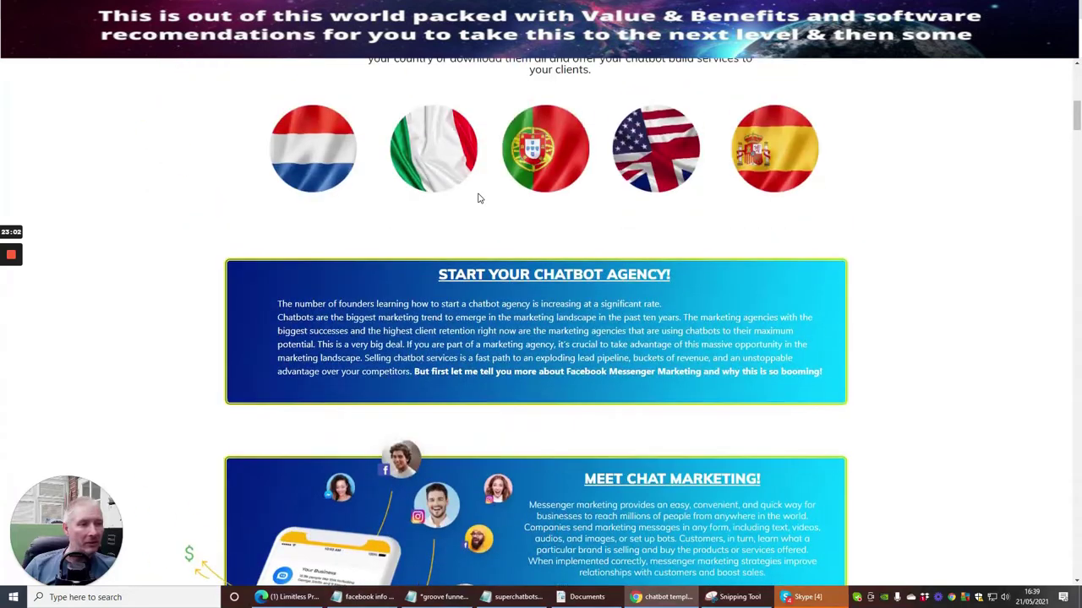
pyautogui.scroll(5, 477, 198)
pyautogui.scroll(-14, 486, 200)
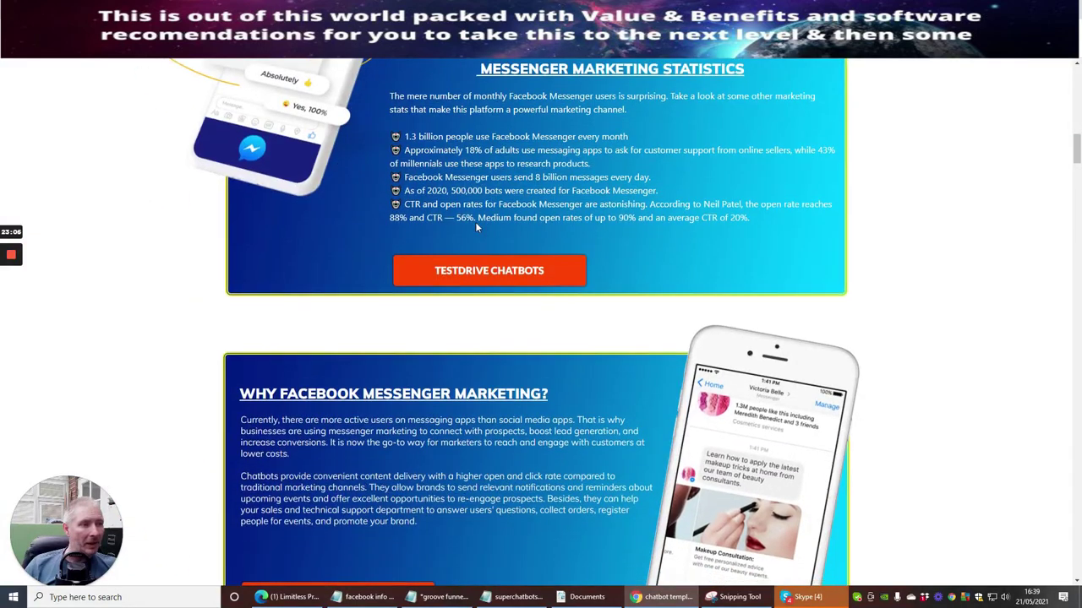
pyautogui.scroll(-5, 478, 207)
pyautogui.scroll(-20, 479, 226)
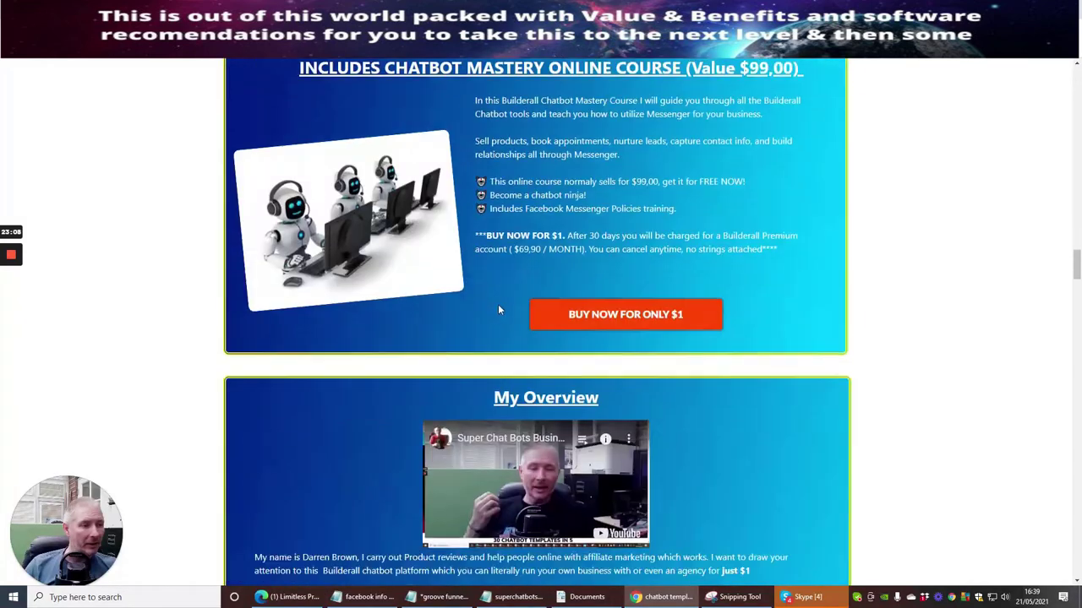
pyautogui.scroll(-7, 495, 279)
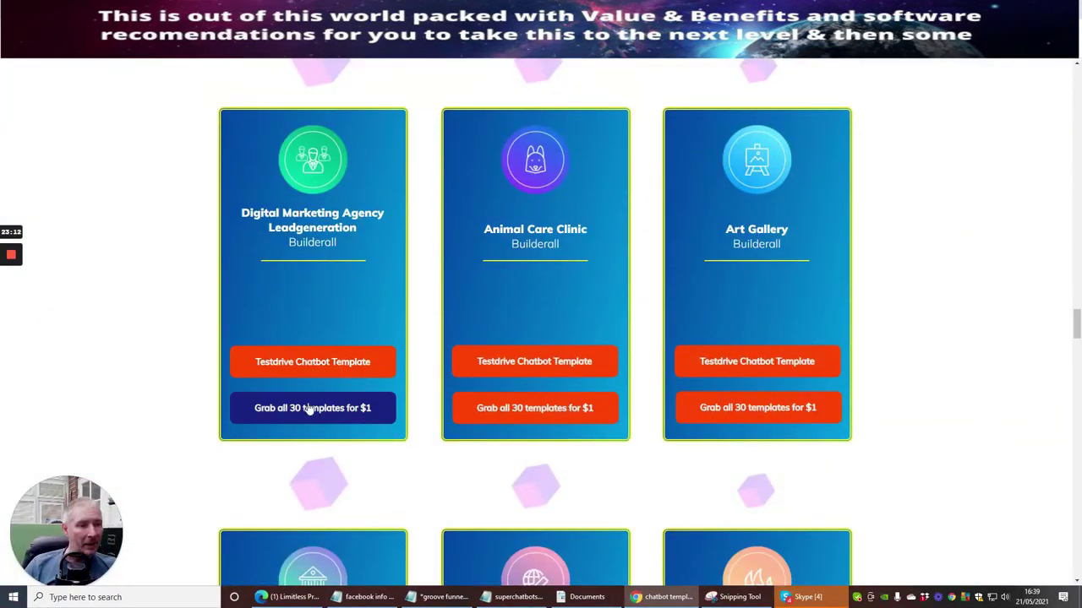
pyautogui.scroll(-7, 511, 338)
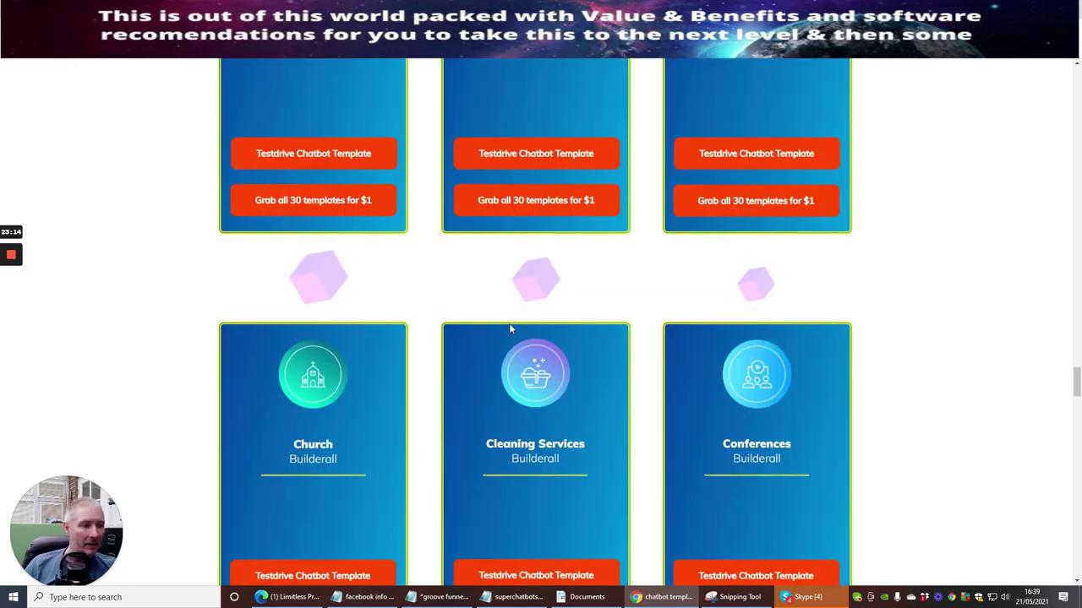
pyautogui.scroll(-20, 509, 323)
pyautogui.scroll(8, 506, 304)
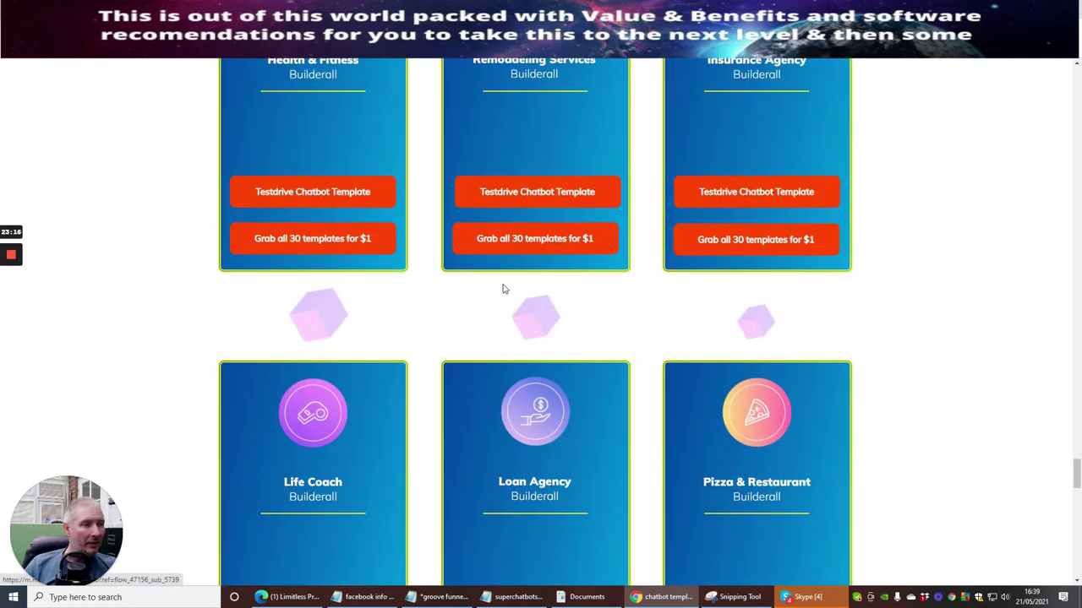
pyautogui.scroll(15, 507, 283)
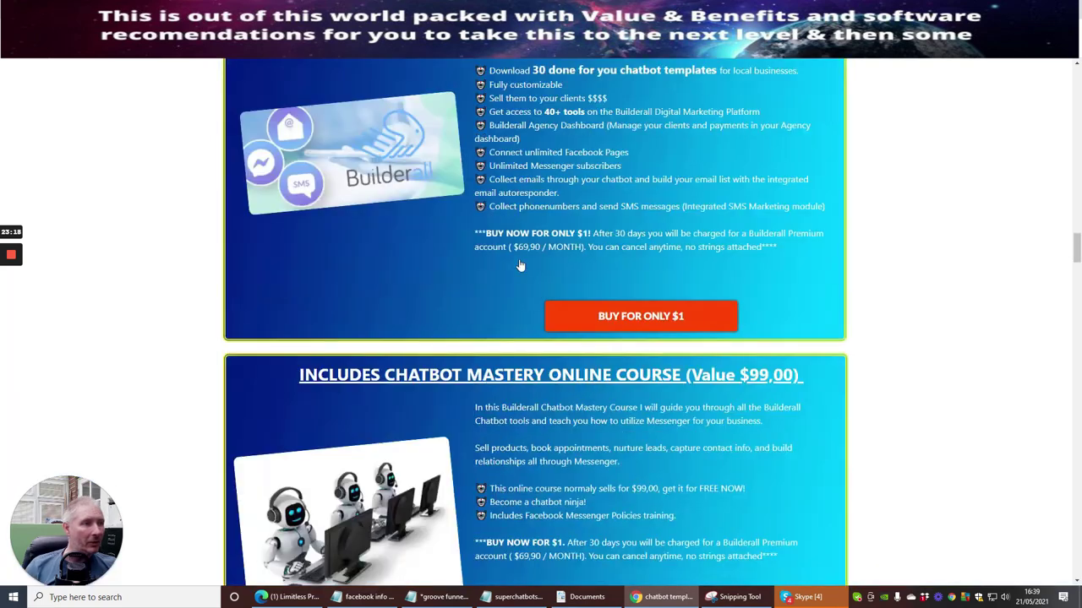
pyautogui.scroll(20, 520, 265)
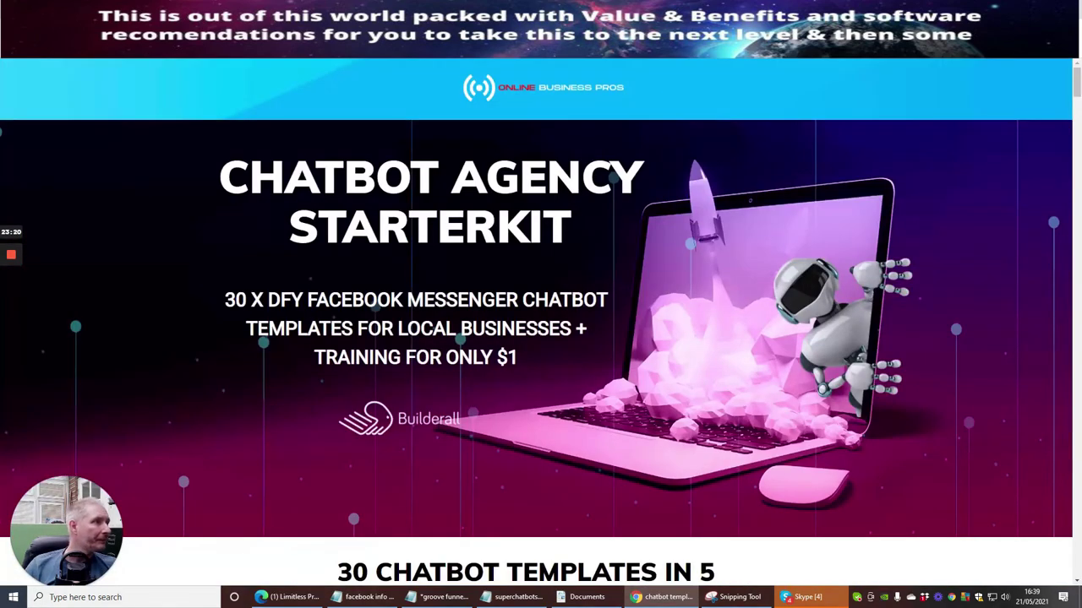
# Close the published starter kit page and the Huge Announcement page editor, leaving without saving, to get back to the chatbot templates site pages.
pyautogui.hotkey('ctrl', 'w')
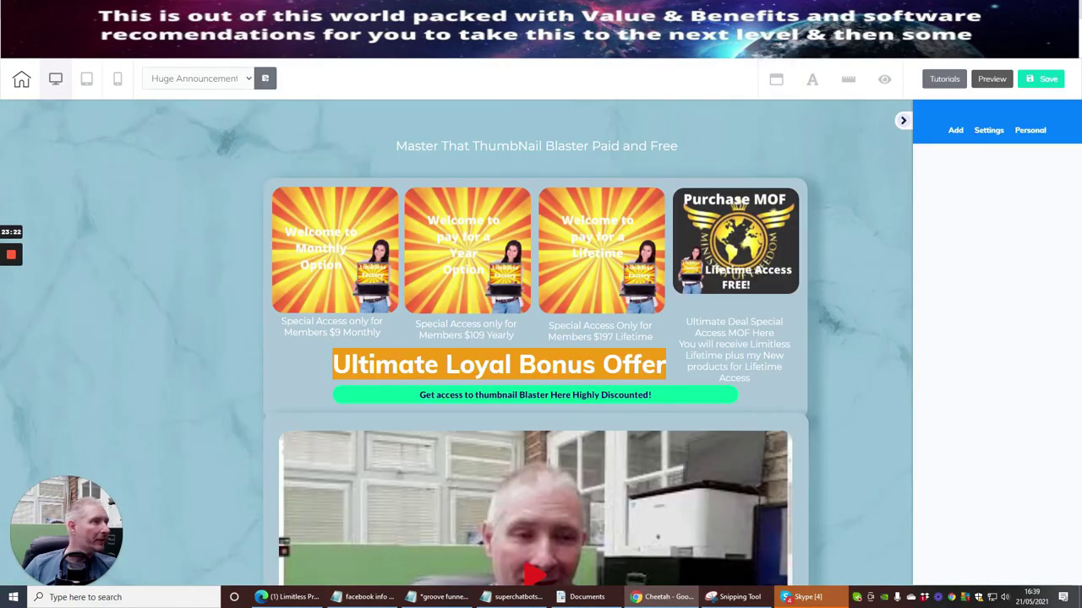
pyautogui.hotkey('ctrl', 'w')
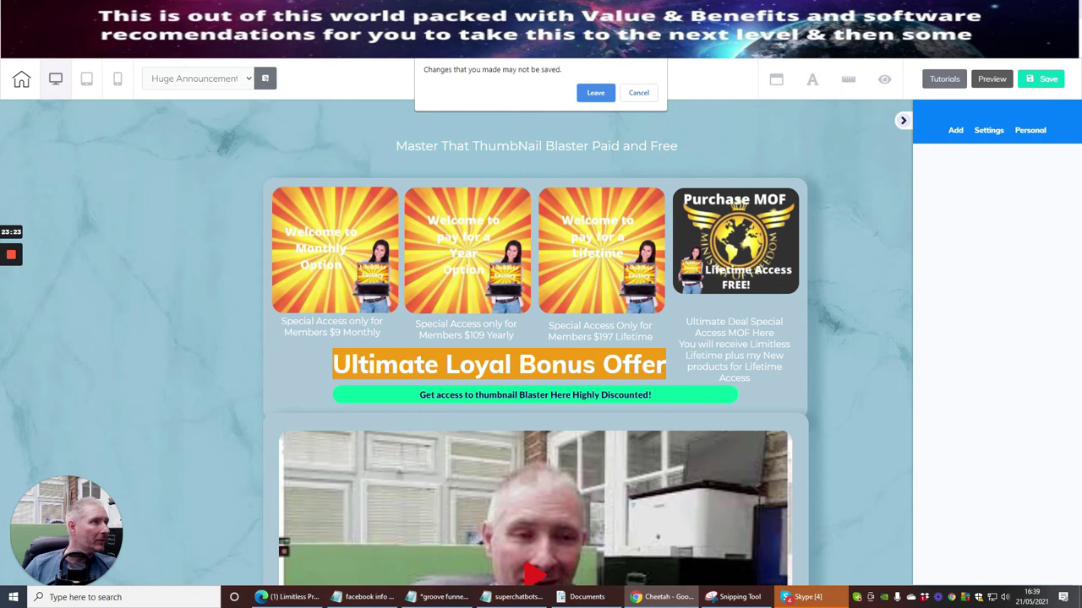
pyautogui.click(595, 93)
pyautogui.hotkey('ctrl', 'w')
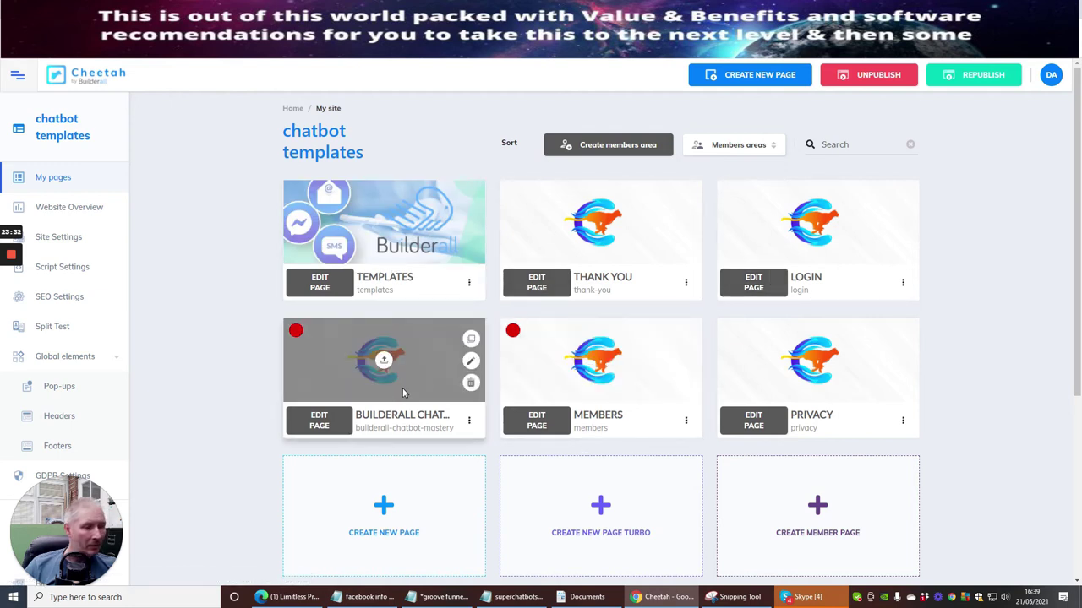
# Open the Templates page of the chatbot templates site in the Cheetah editor, reloading it to get its content loaded.
pyautogui.click(319, 281)
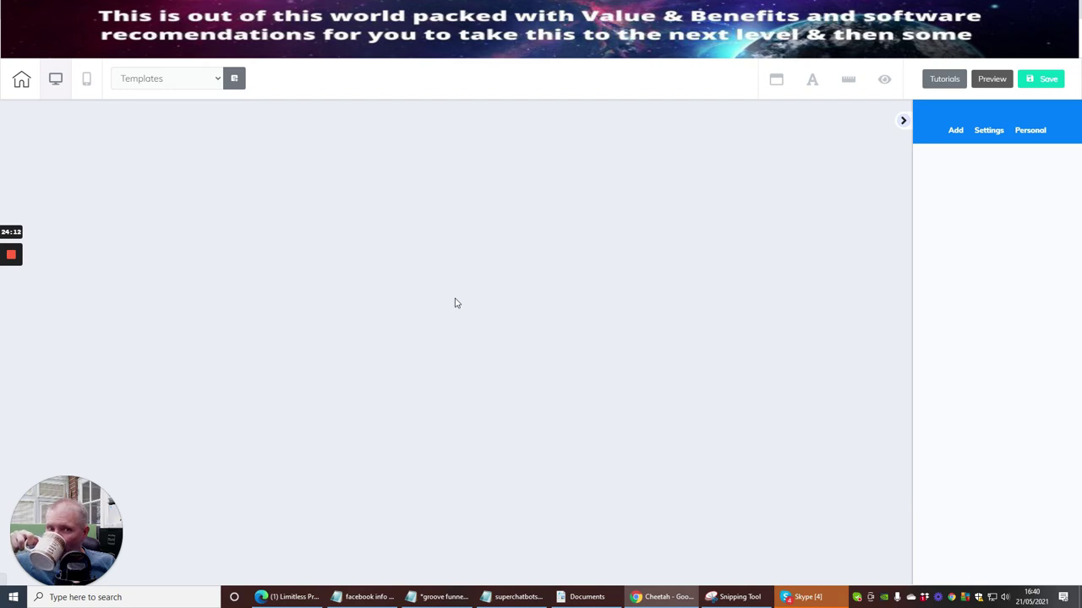
pyautogui.press('F5')
pyautogui.press('Return')
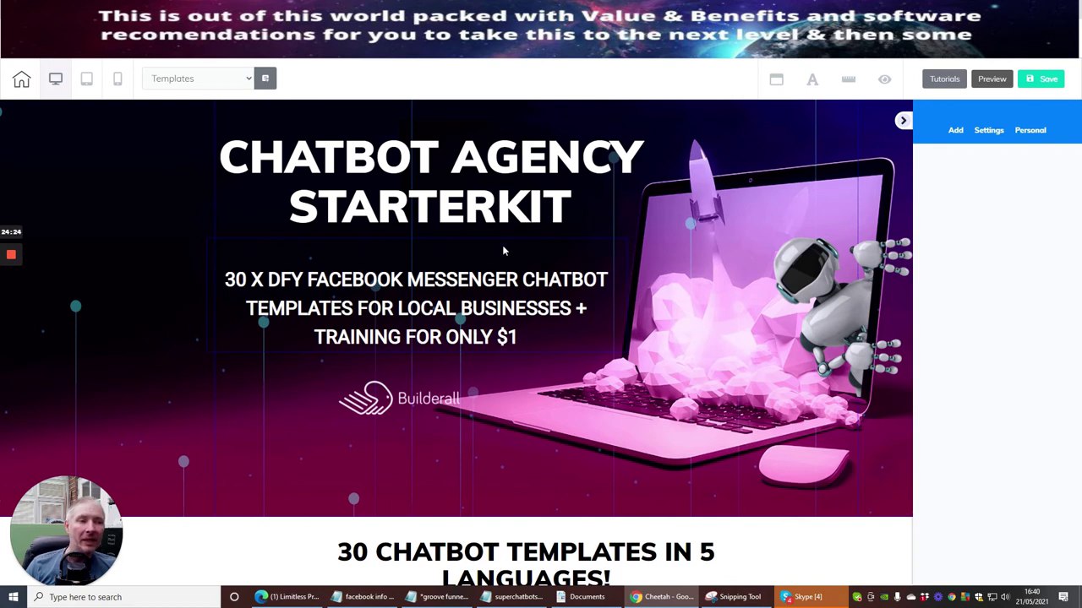
# Open the hero subheading text about the 30 DFY Facebook Messenger chatbot templates for editing.
pyautogui.click(518, 341)
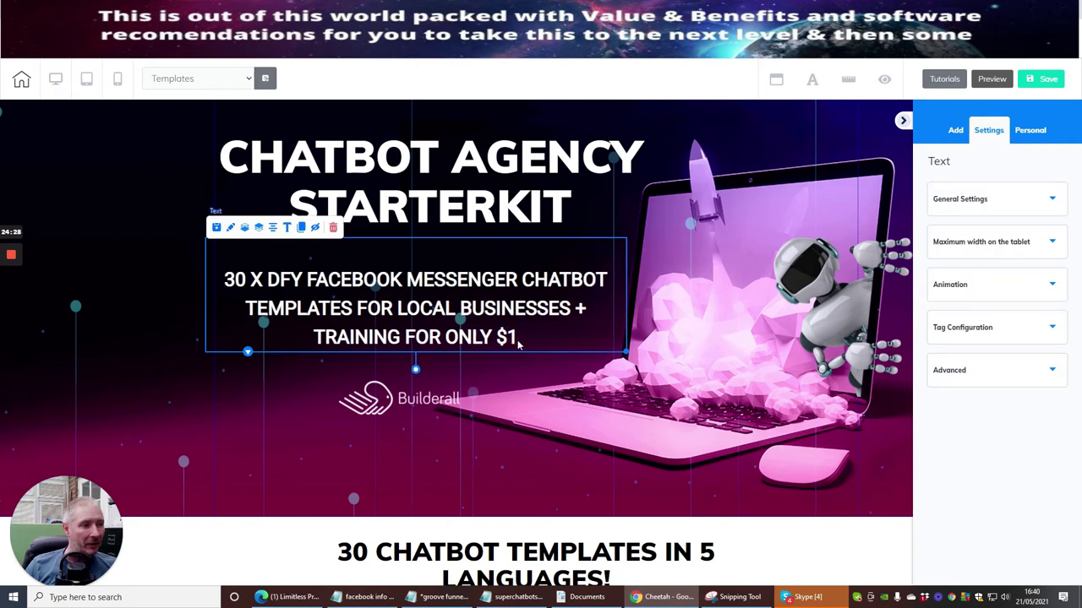
pyautogui.doubleClick(517, 340)
pyautogui.click(505, 336)
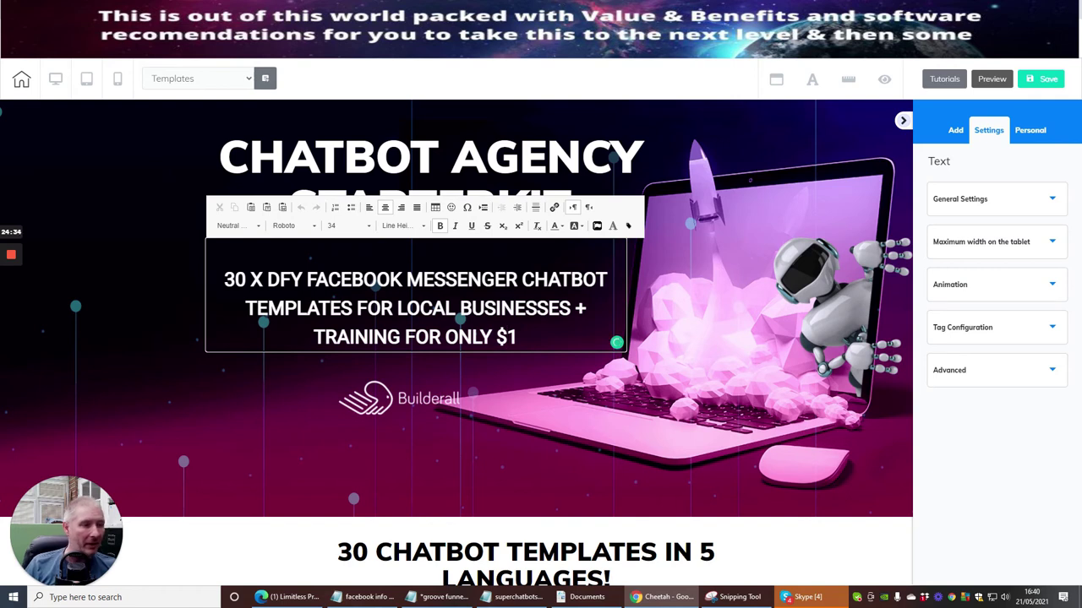
pyautogui.click(519, 338)
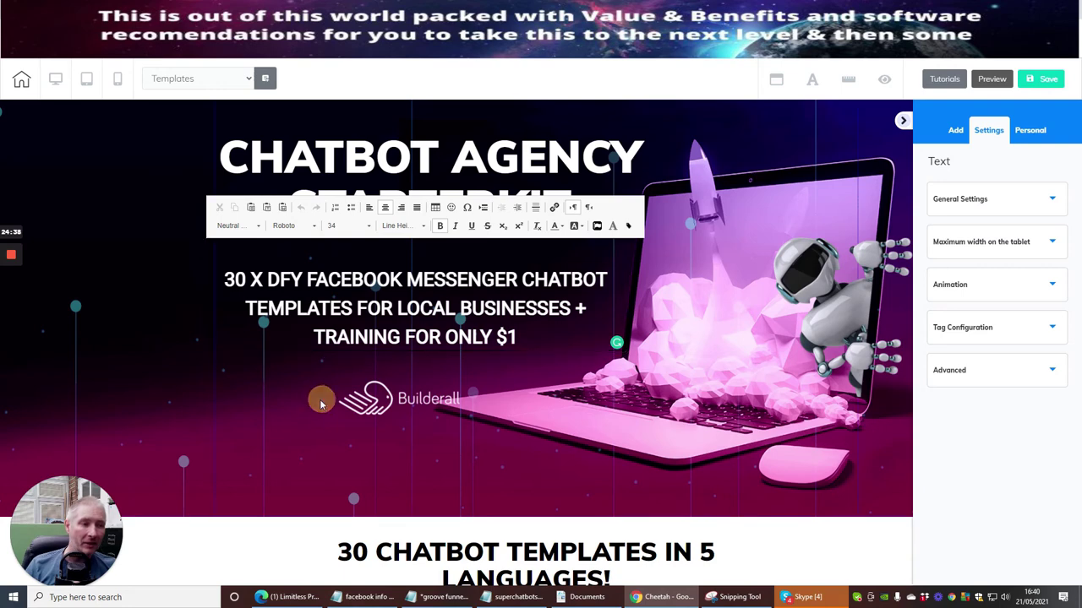
# Examine the Templates page's hero, language flags and chatbot marketing sections, including the testdrive button below the Messenger statistics.
pyautogui.scroll(-5, 330, 374)
pyautogui.scroll(5, 330, 380)
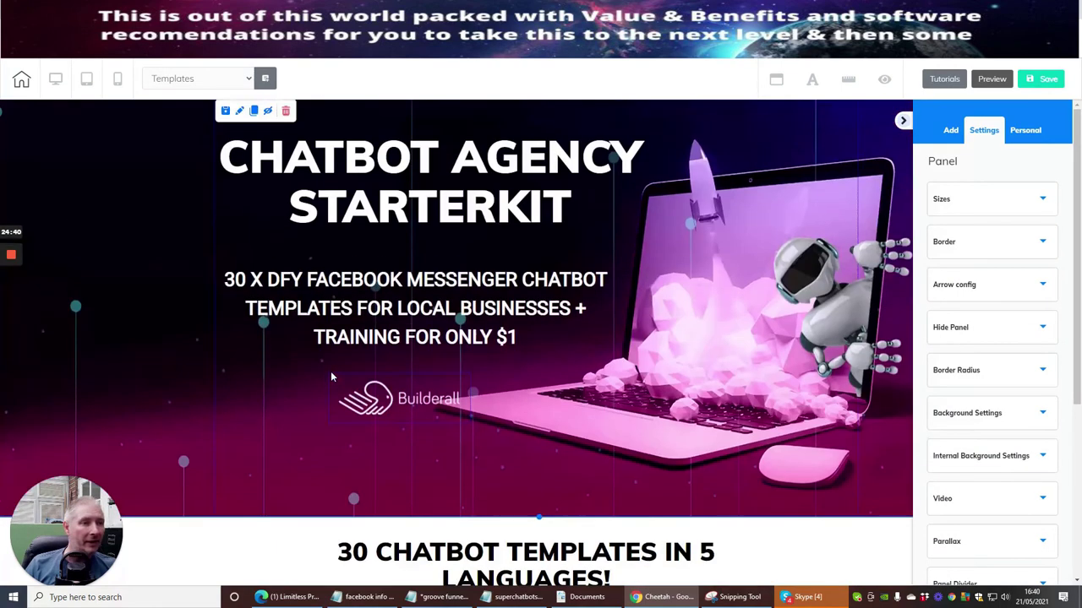
pyautogui.scroll(-5, 331, 376)
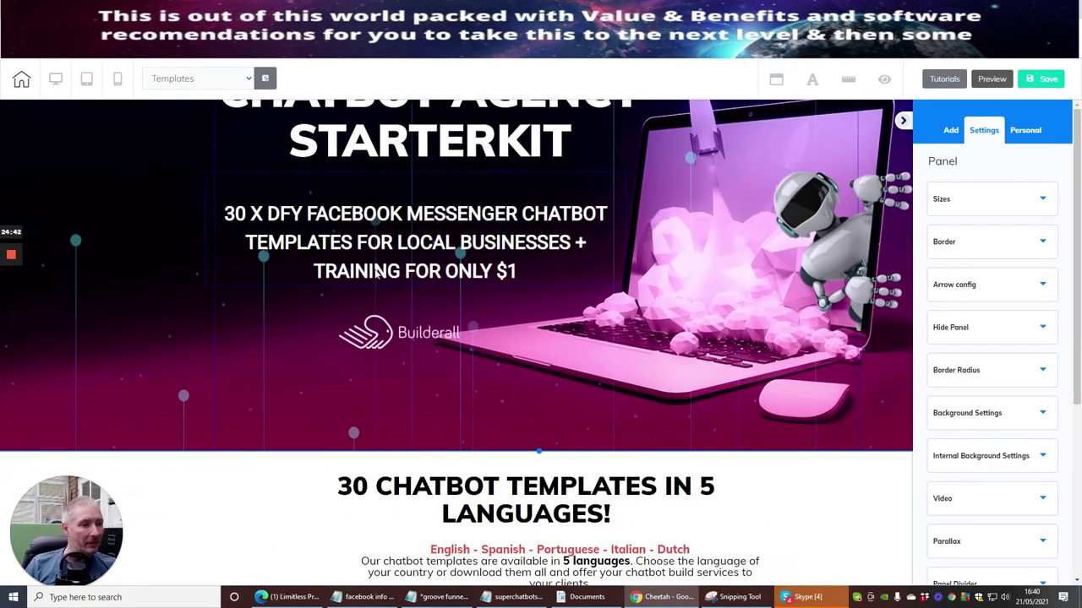
pyautogui.scroll(-3, 376, 259)
pyautogui.scroll(6, 370, 254)
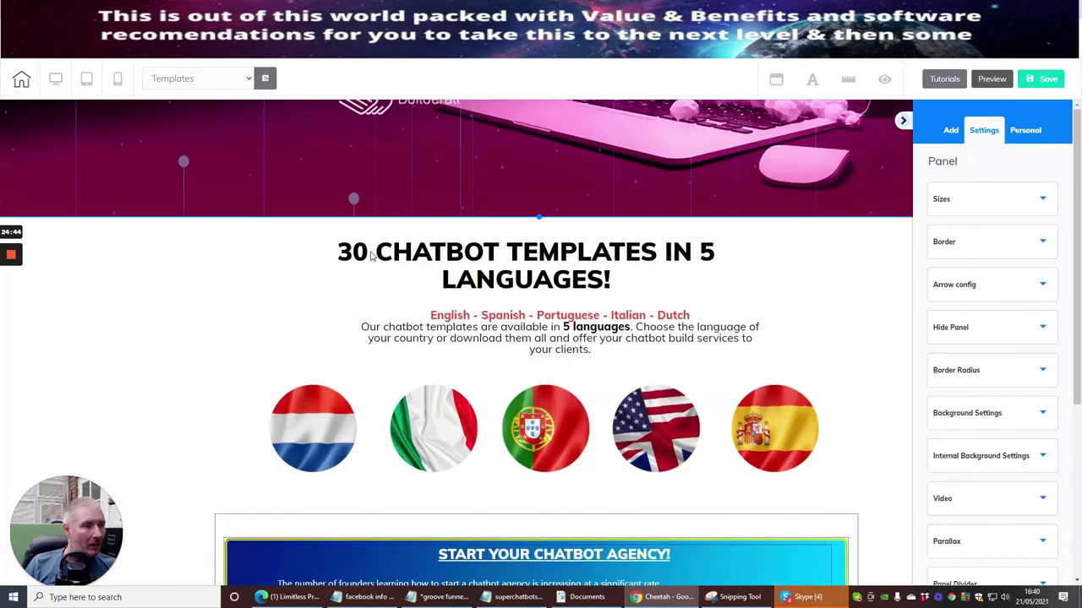
pyautogui.scroll(-2, 370, 256)
pyautogui.scroll(-10, 370, 256)
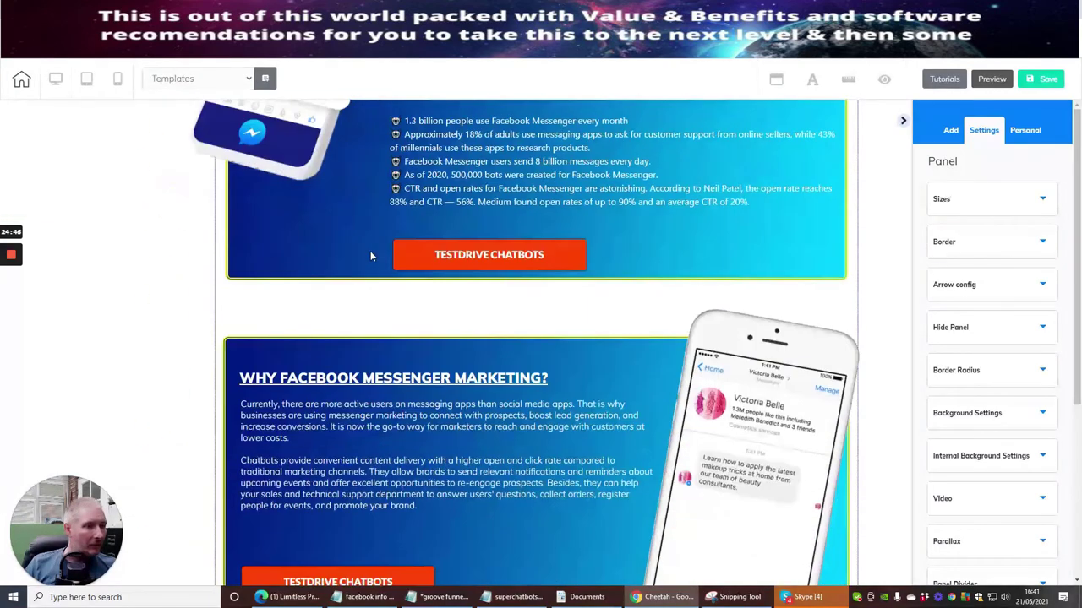
pyautogui.click(453, 255)
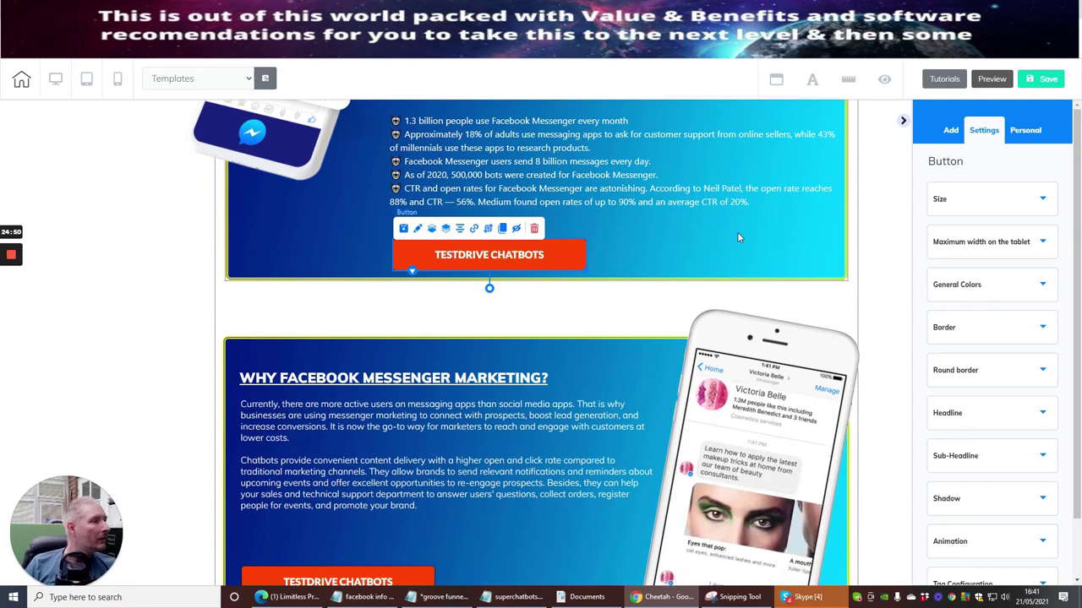
pyautogui.click(812, 304)
pyautogui.scroll(7, 713, 266)
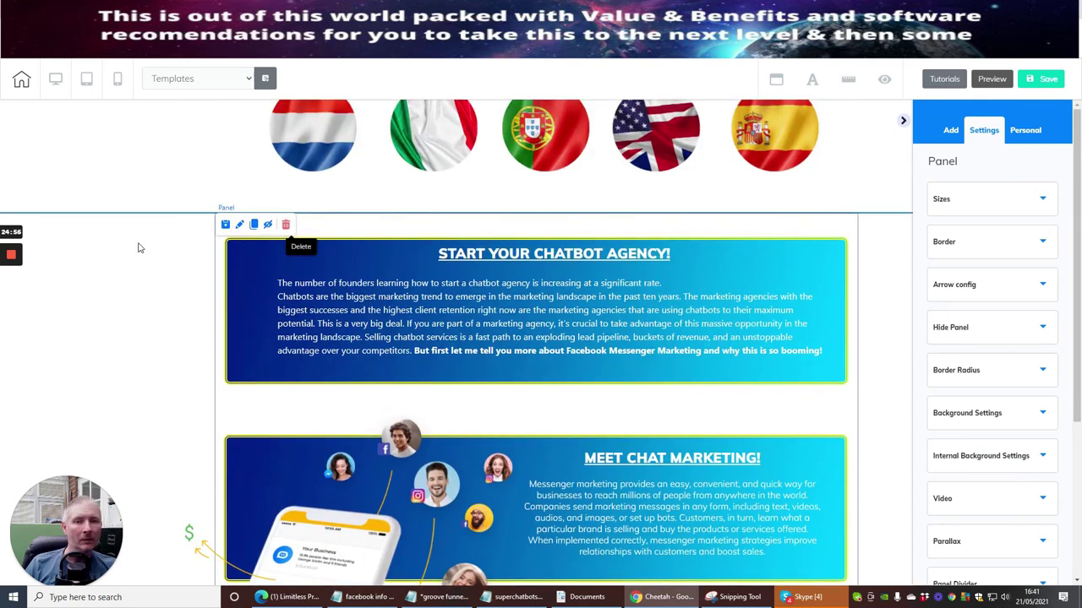
# Open the action settings of the "Start your chatbot agency for only $1" contact form and select its Action URL.
pyautogui.scroll(6, 387, 222)
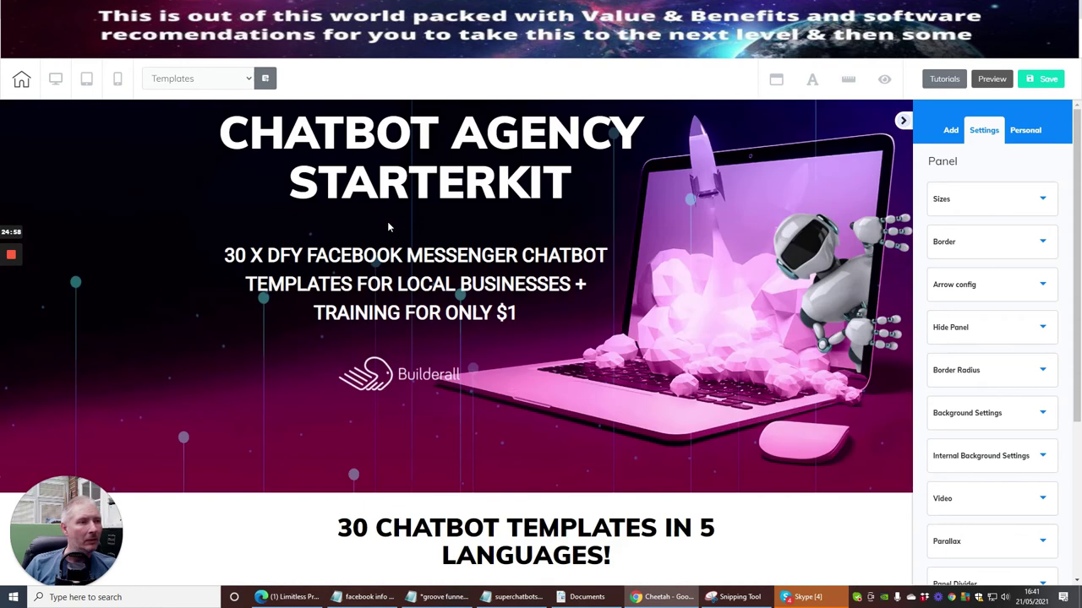
pyautogui.scroll(-15, 381, 224)
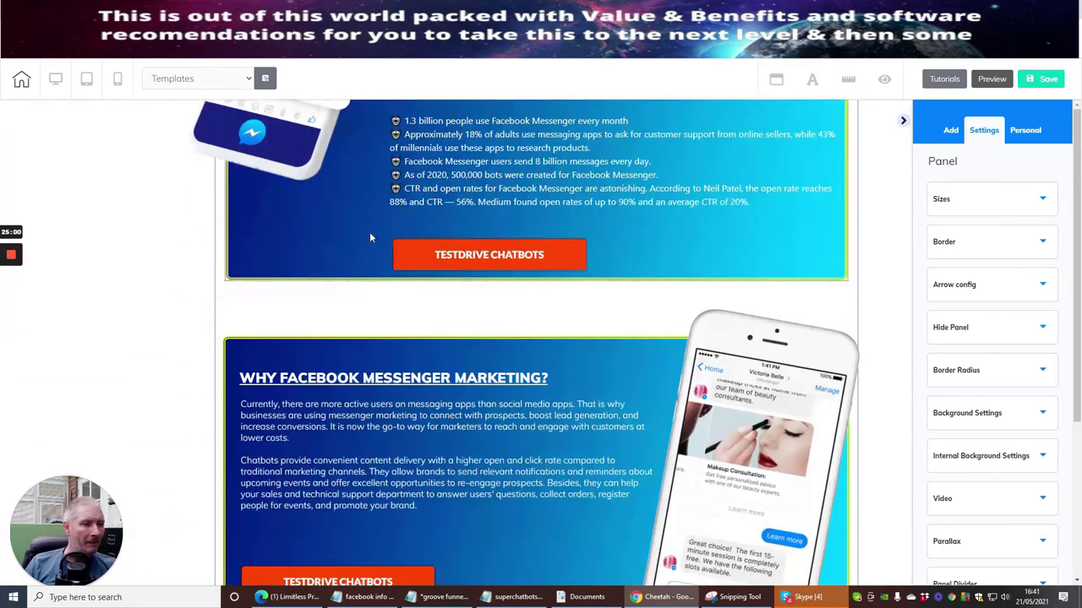
pyautogui.scroll(-20, 363, 228)
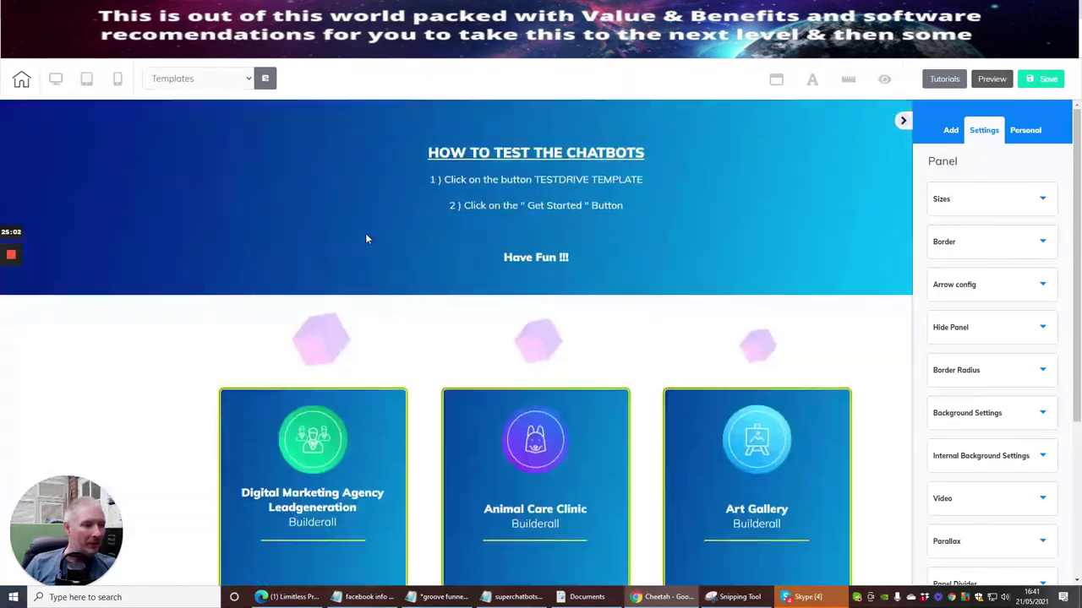
pyautogui.scroll(-15, 365, 238)
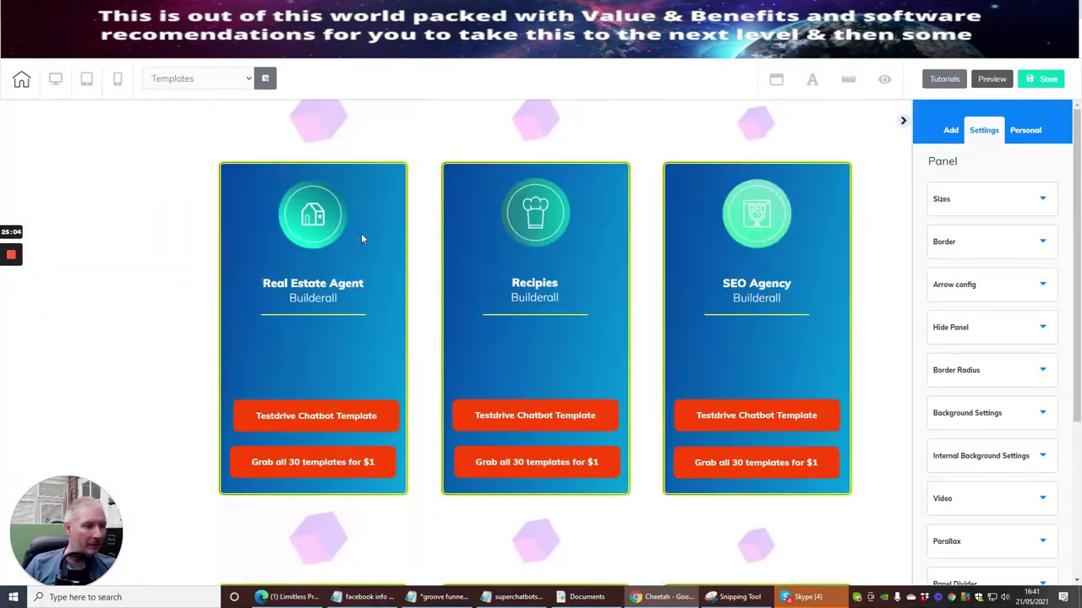
pyautogui.scroll(-3, 360, 235)
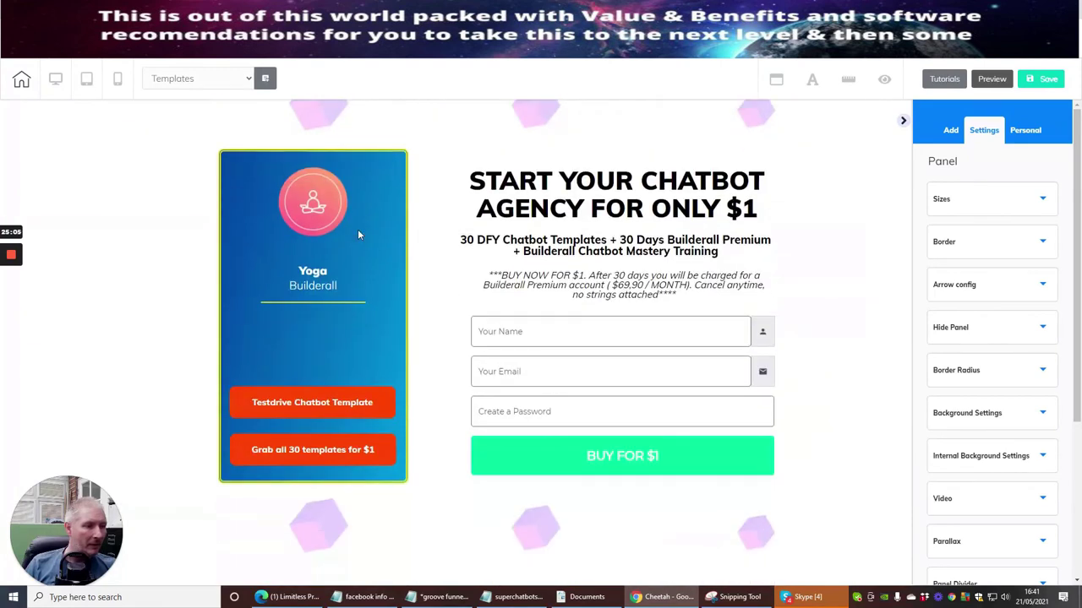
pyautogui.click(553, 331)
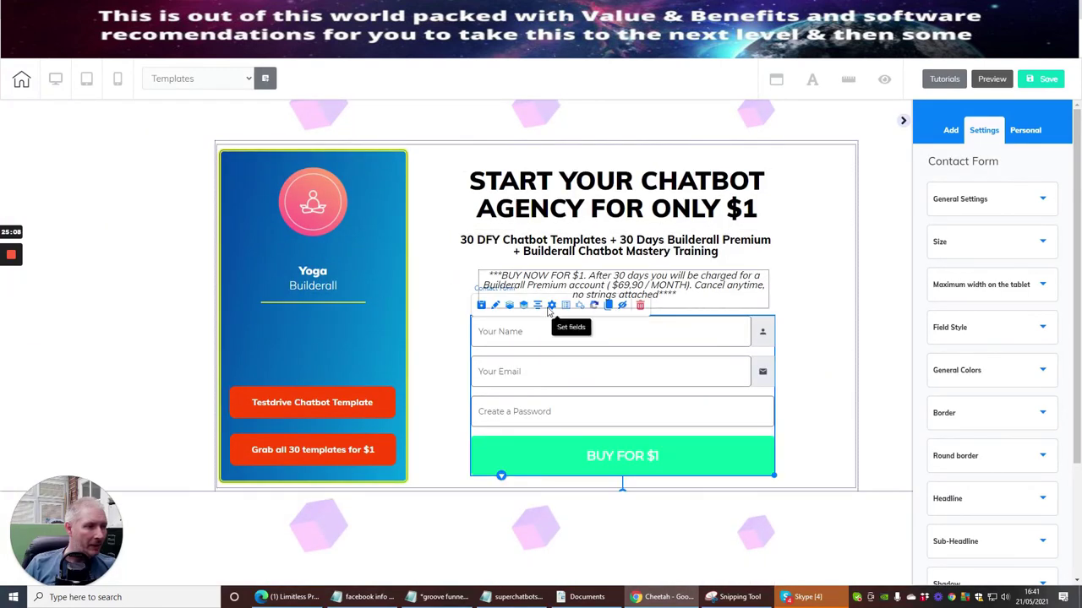
pyautogui.click(552, 302)
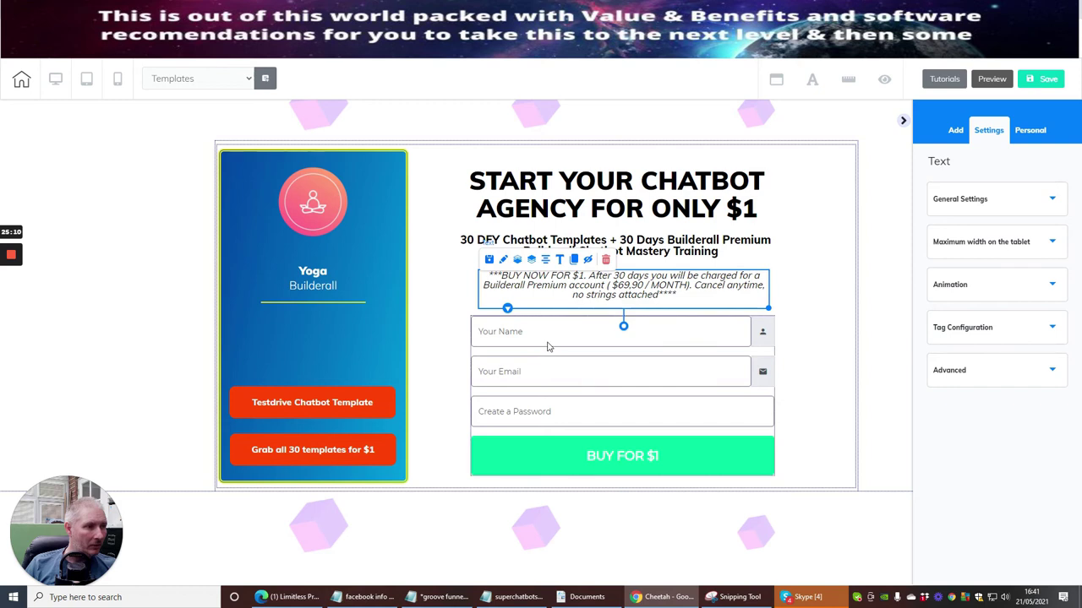
pyautogui.click(547, 347)
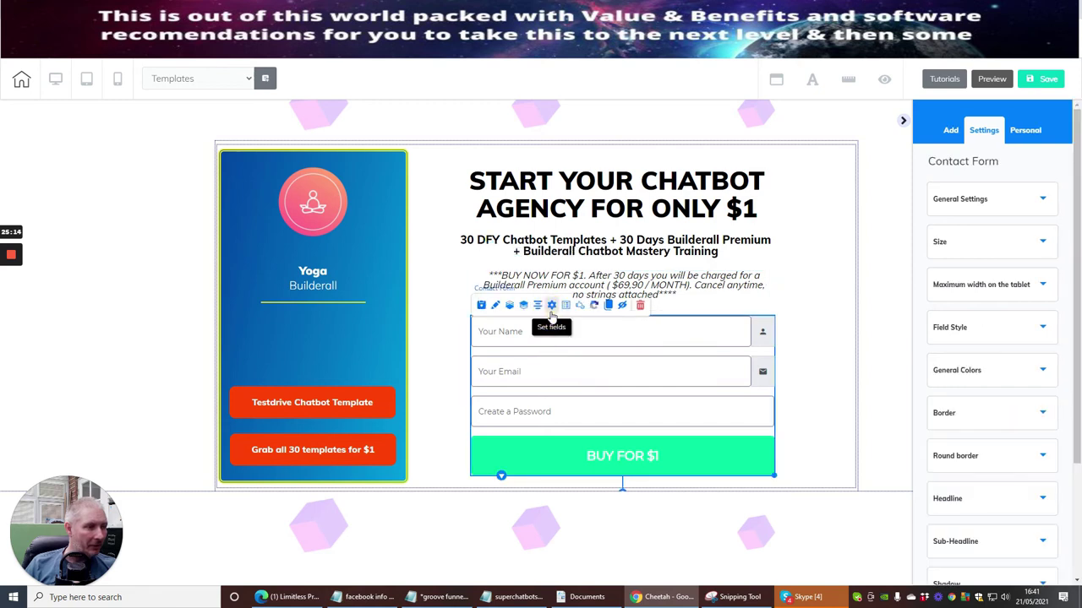
pyautogui.click(551, 312)
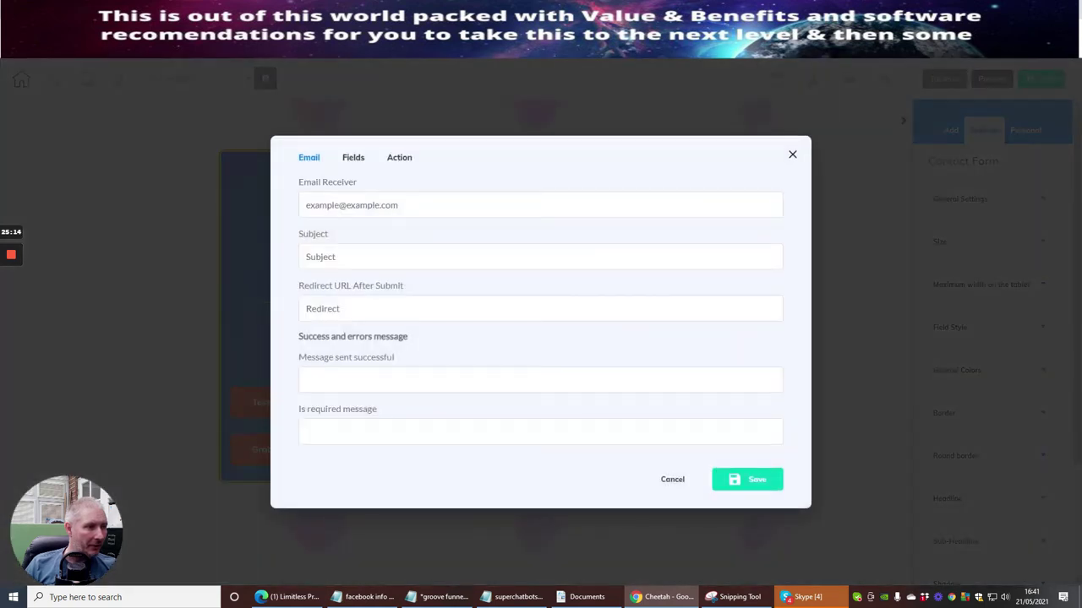
pyautogui.click(398, 159)
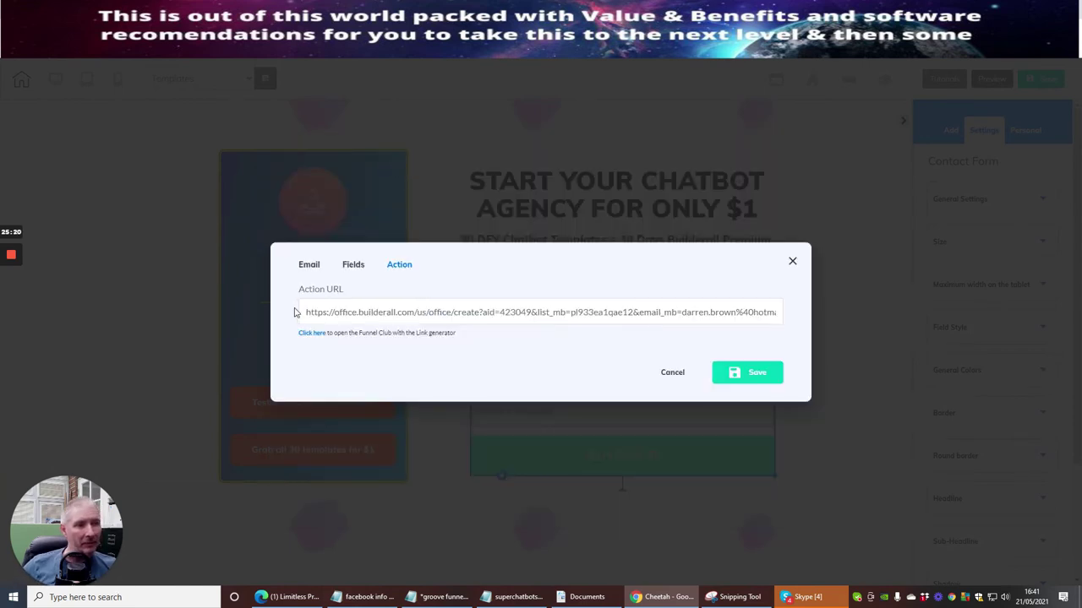
pyautogui.moveTo(308, 312); pyautogui.dragTo(1070, 360)
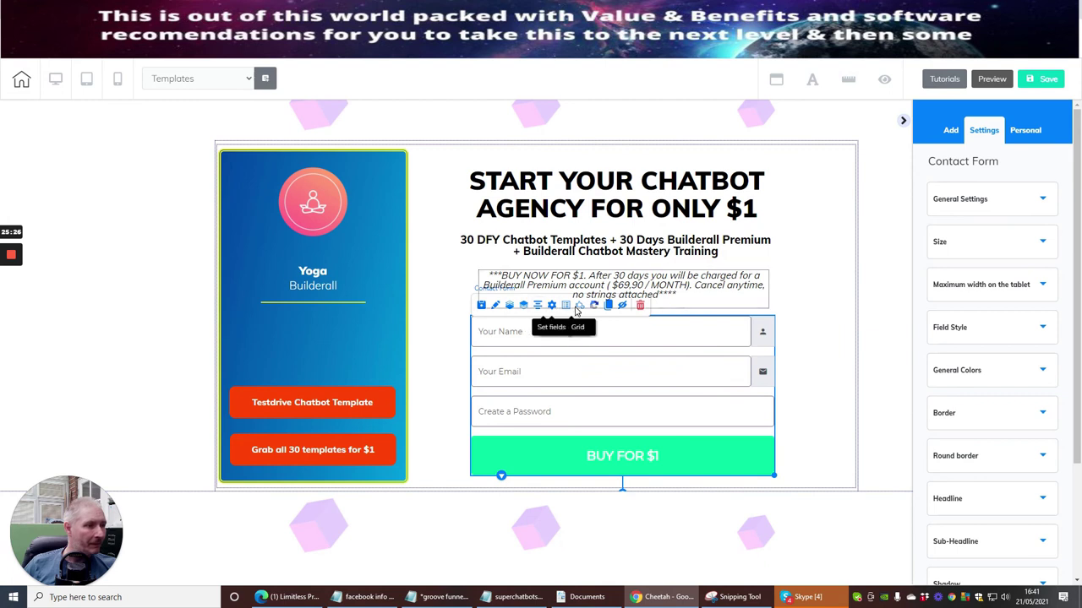
# Reopen the $1 form's Action URL, compare it with the link in the Magic Funnels Link Generator, and close the form settings without saving.
pyautogui.click(552, 307)
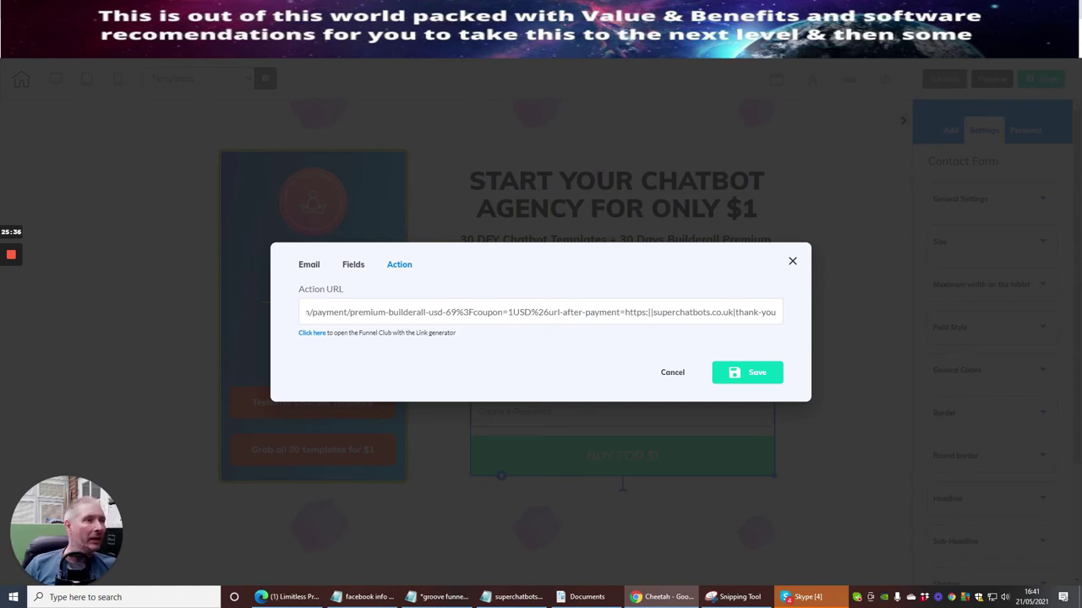
pyautogui.hotkey('ctrl', 'Tab')
pyautogui.hotkey('ctrl', 'Tab')
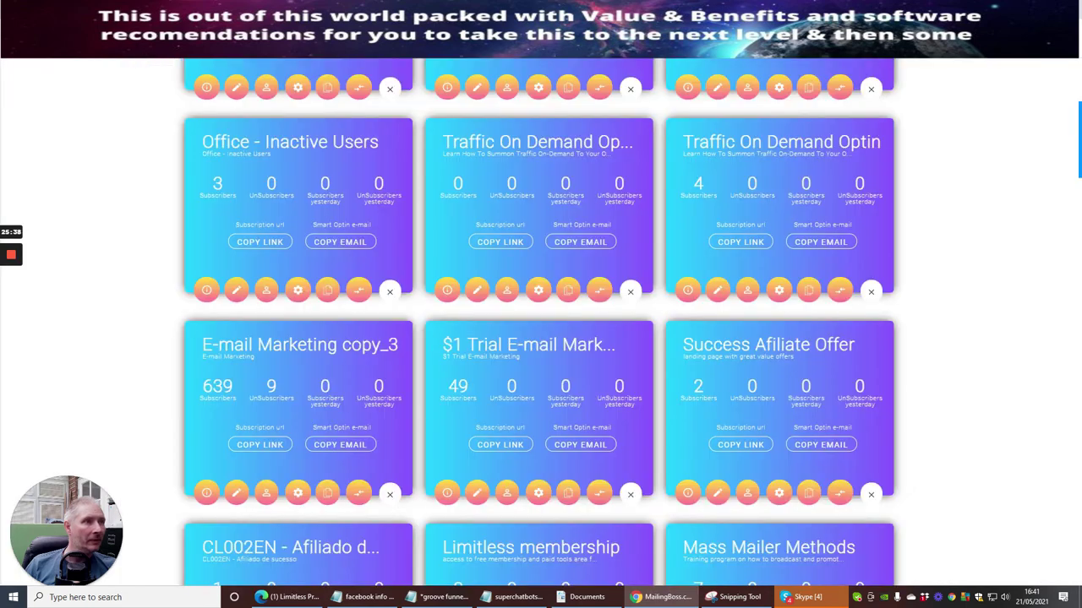
pyautogui.hotkey('ctrl', 'Tab')
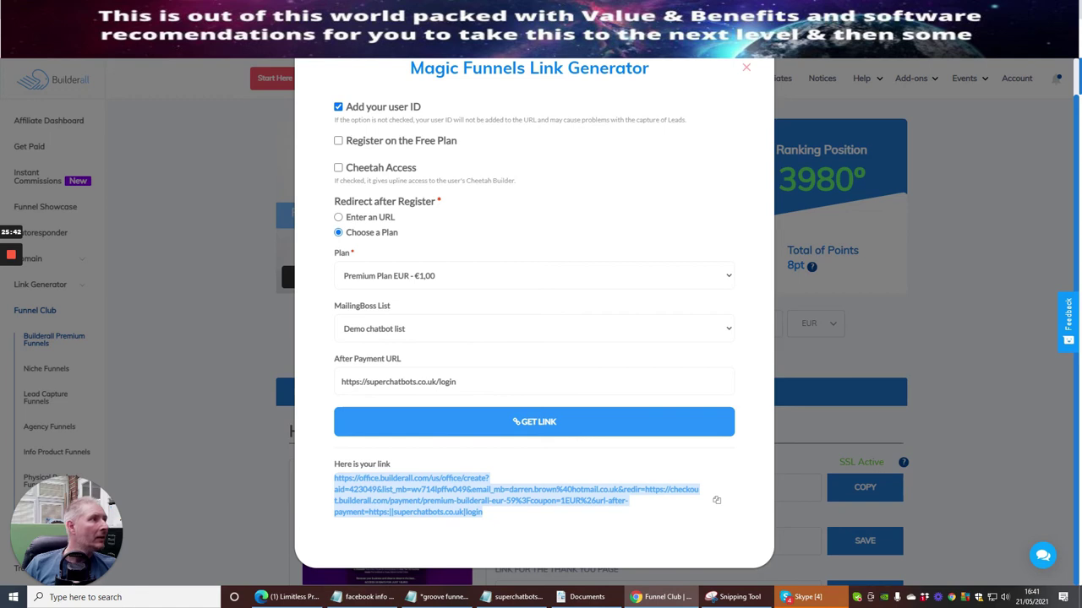
pyautogui.hotkey('ctrl', 'Tab')
pyautogui.hotkey('ctrl', 'Tab')
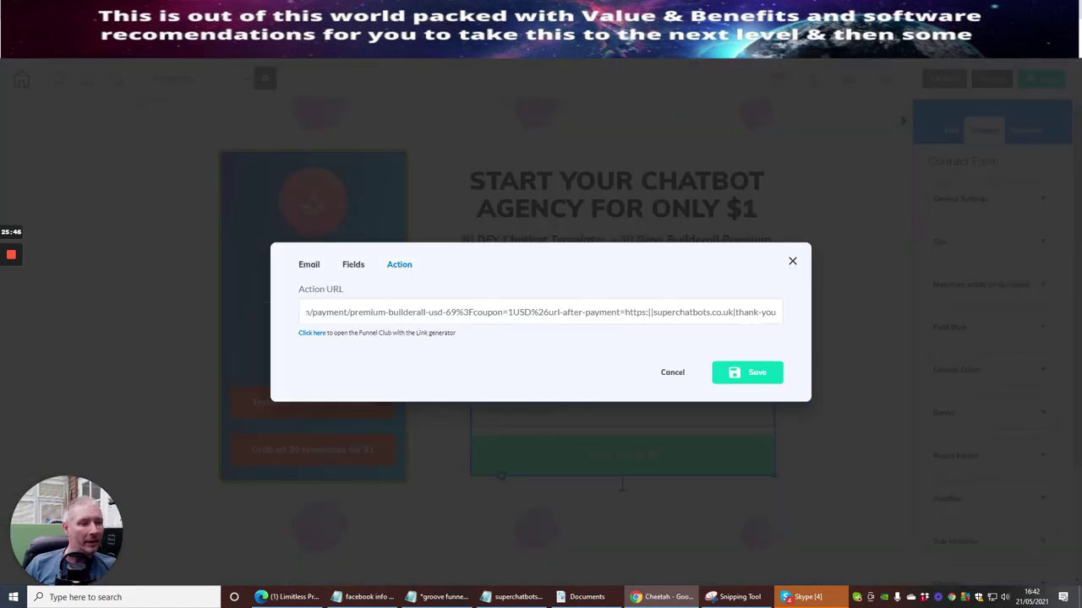
pyautogui.click(791, 262)
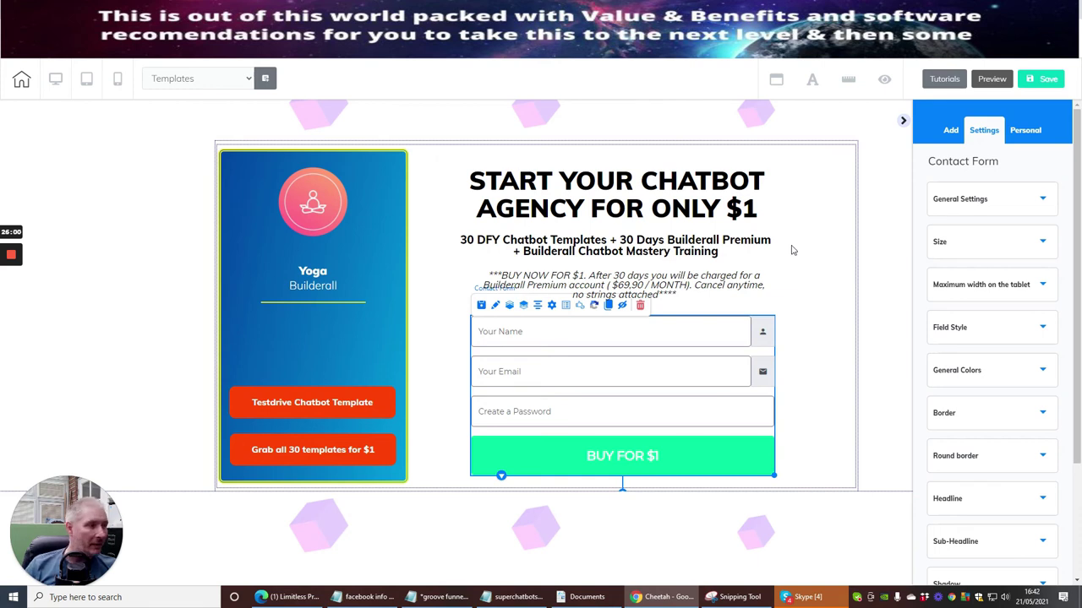
# Review the whole Templates page, examining the $1 offer section, the chatbot template cards and their testdrive and purchase buttons.
pyautogui.scroll(2, 791, 250)
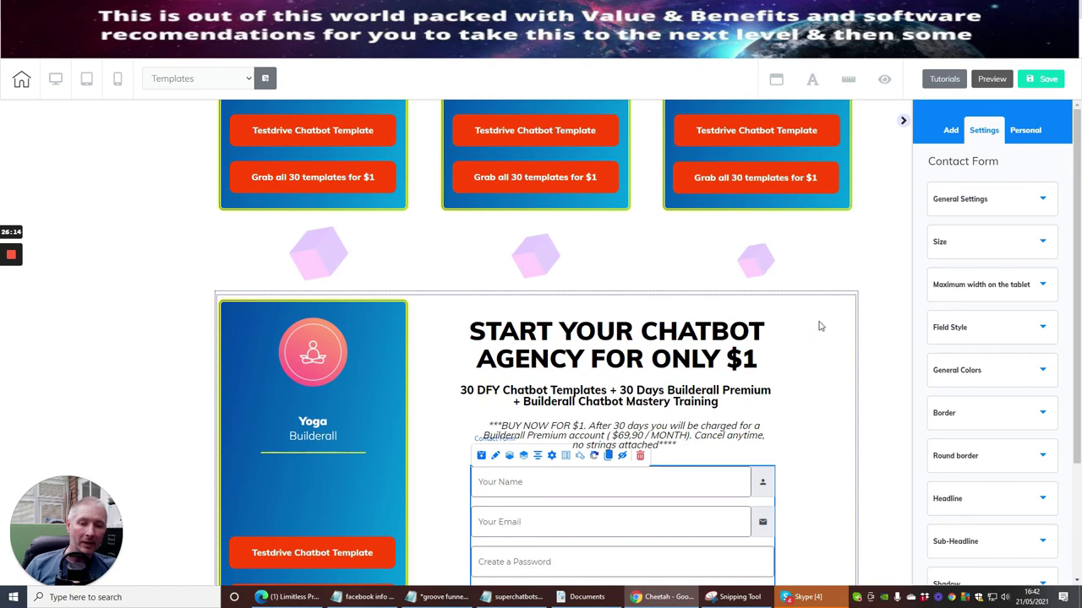
pyautogui.scroll(-5, 795, 331)
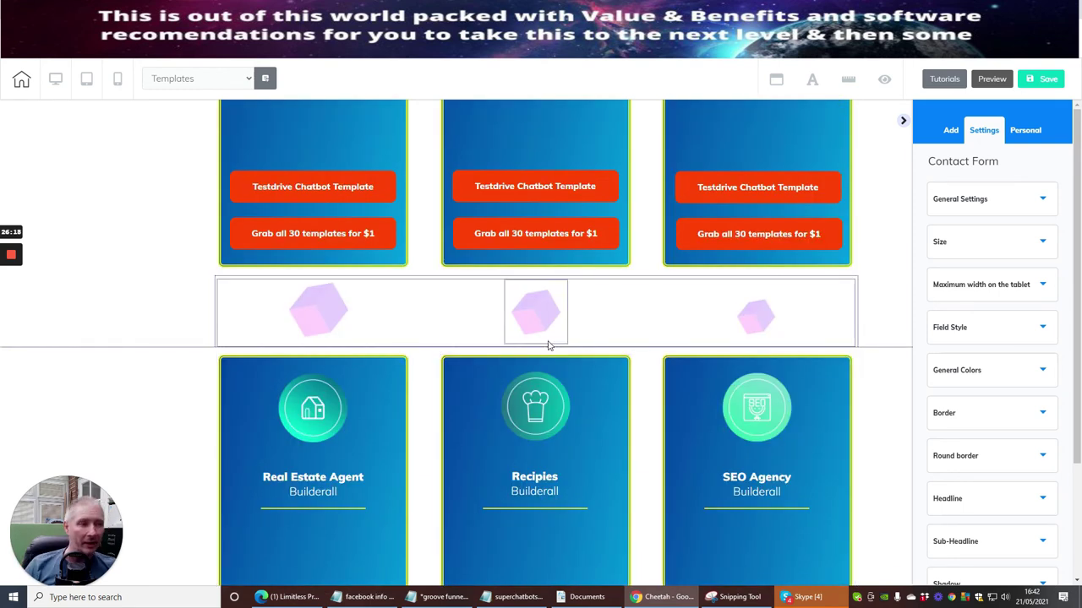
pyautogui.scroll(15, 547, 345)
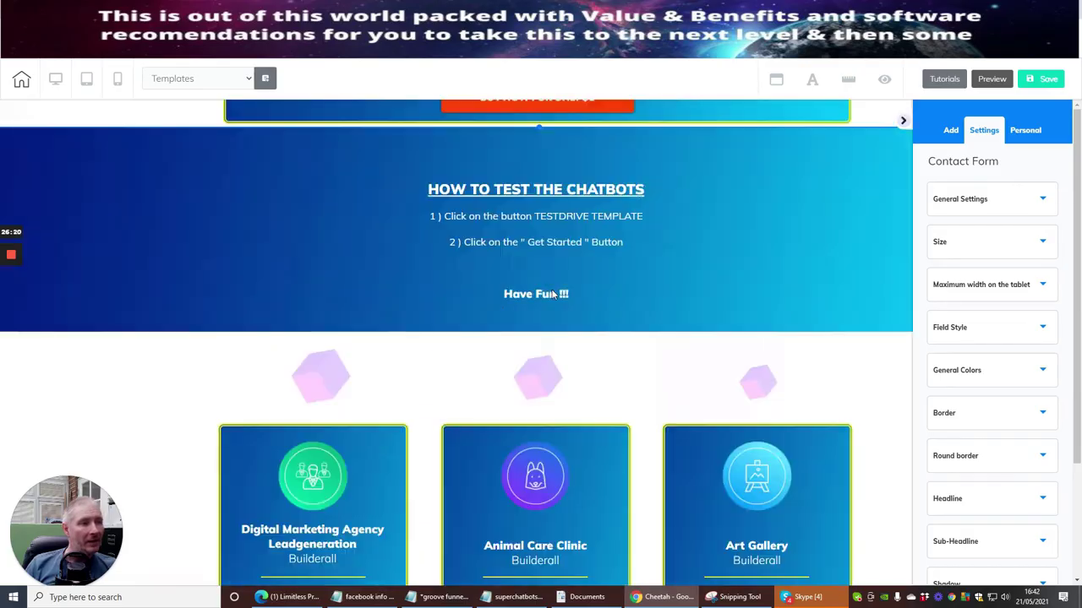
pyautogui.scroll(20, 551, 291)
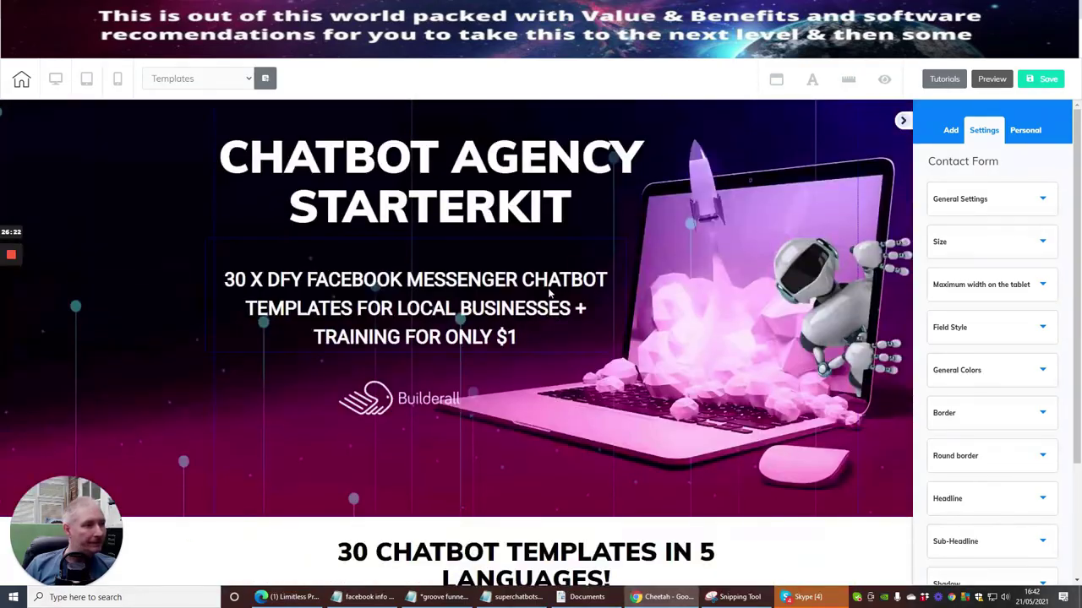
pyautogui.scroll(-15, 548, 287)
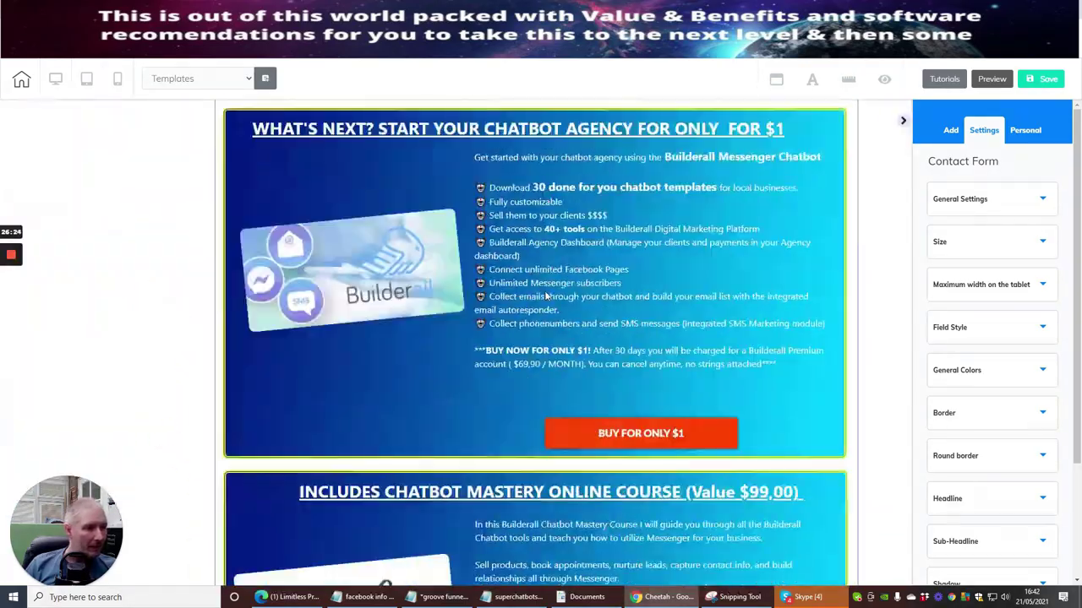
pyautogui.scroll(-20, 546, 296)
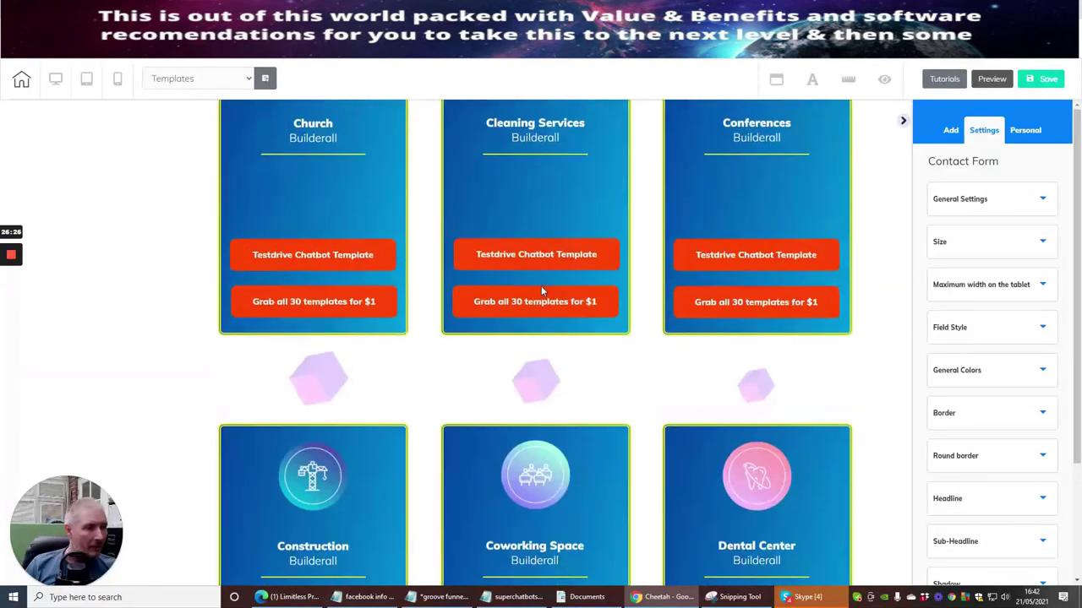
pyautogui.scroll(-20, 541, 286)
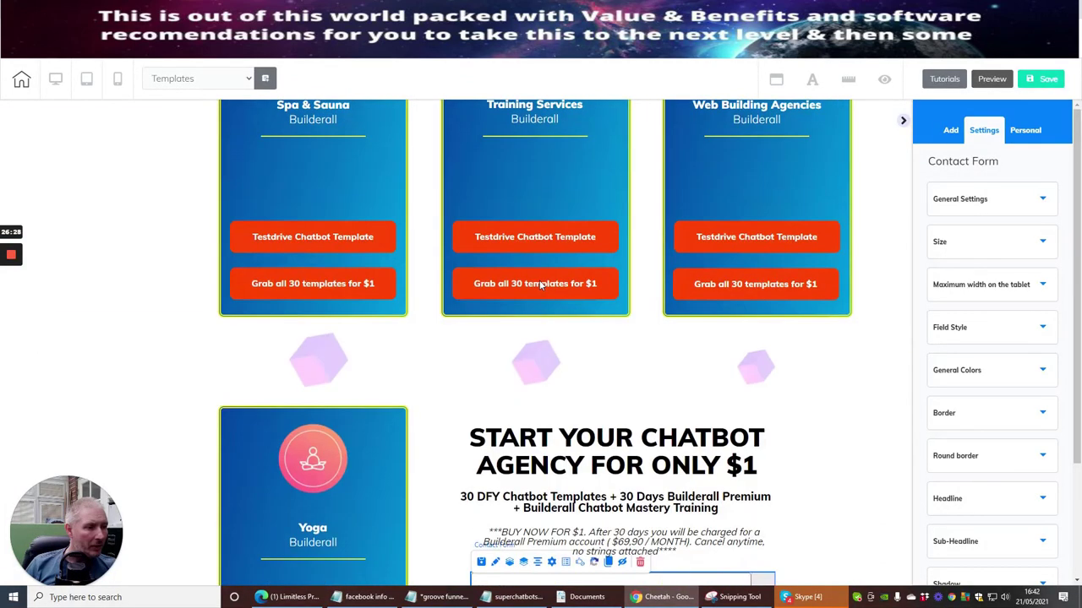
pyautogui.scroll(-3, 539, 284)
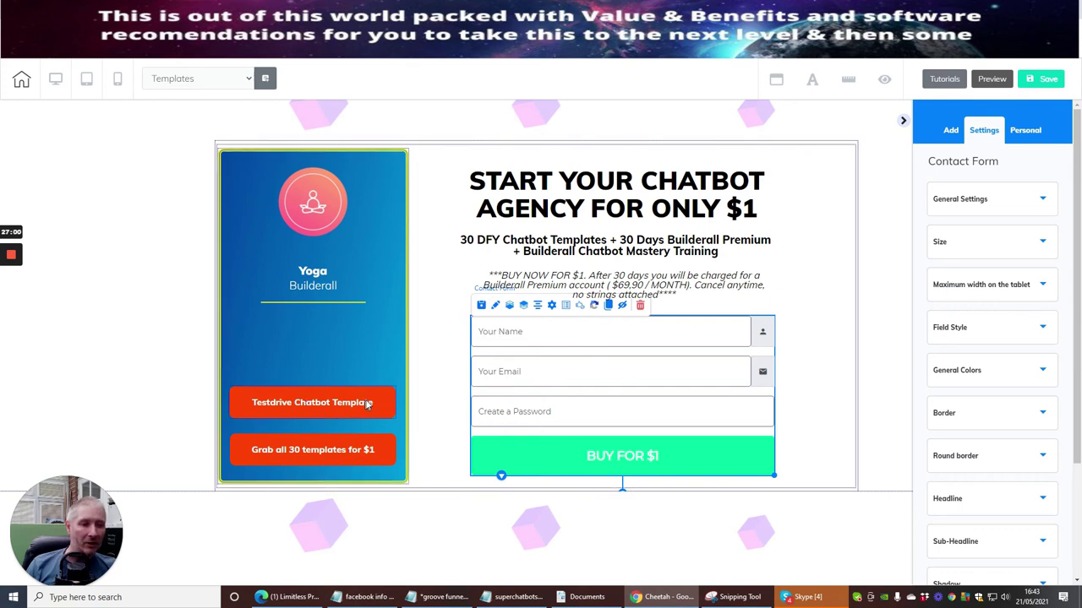
pyautogui.scroll(-10, 801, 372)
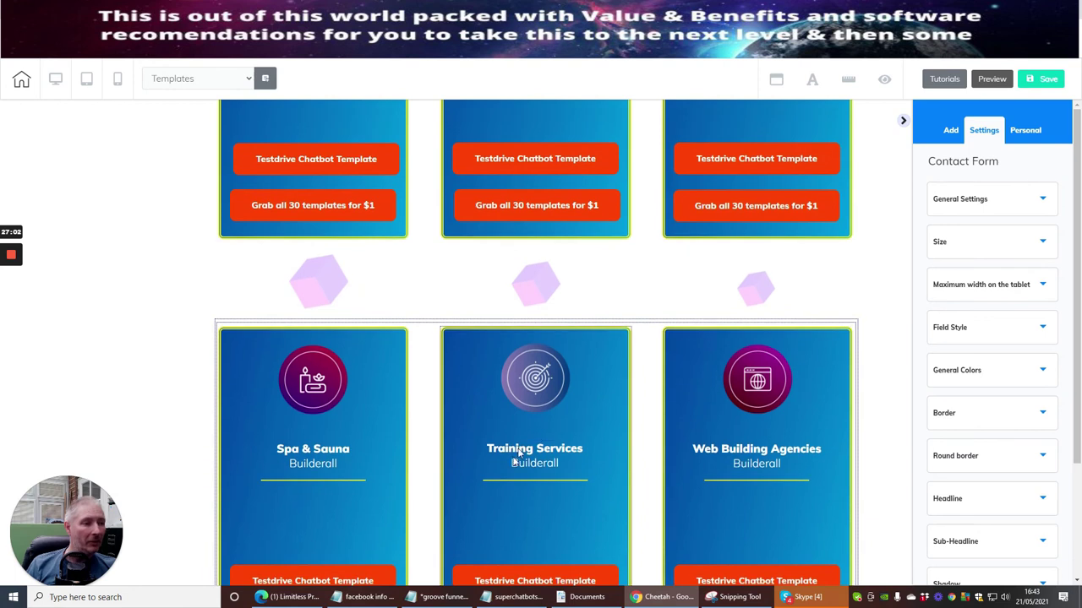
pyautogui.scroll(-2, 518, 456)
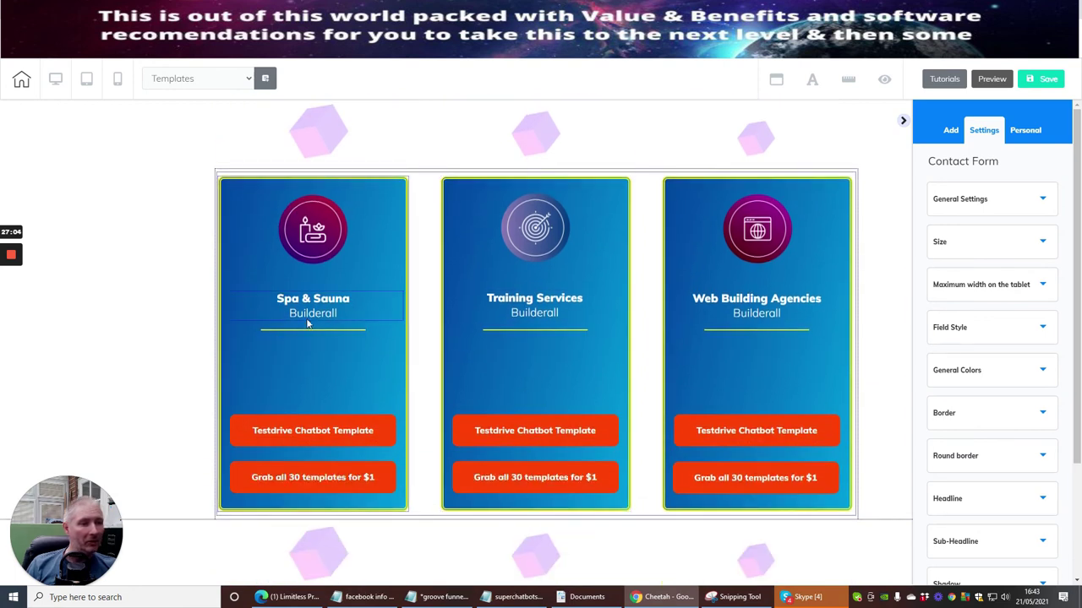
pyautogui.scroll(1, 696, 349)
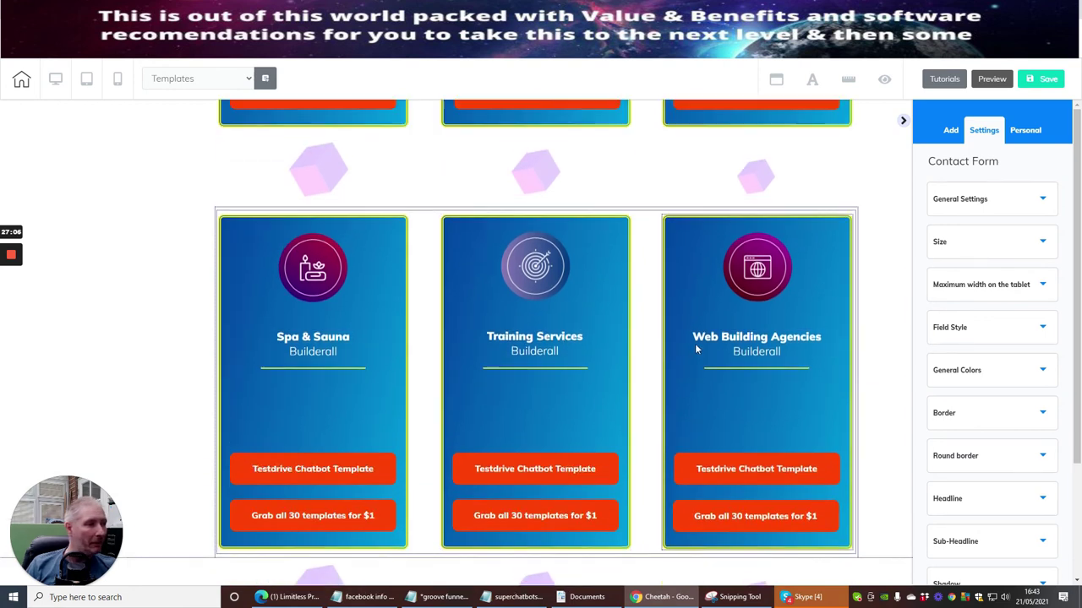
pyautogui.scroll(4, 696, 349)
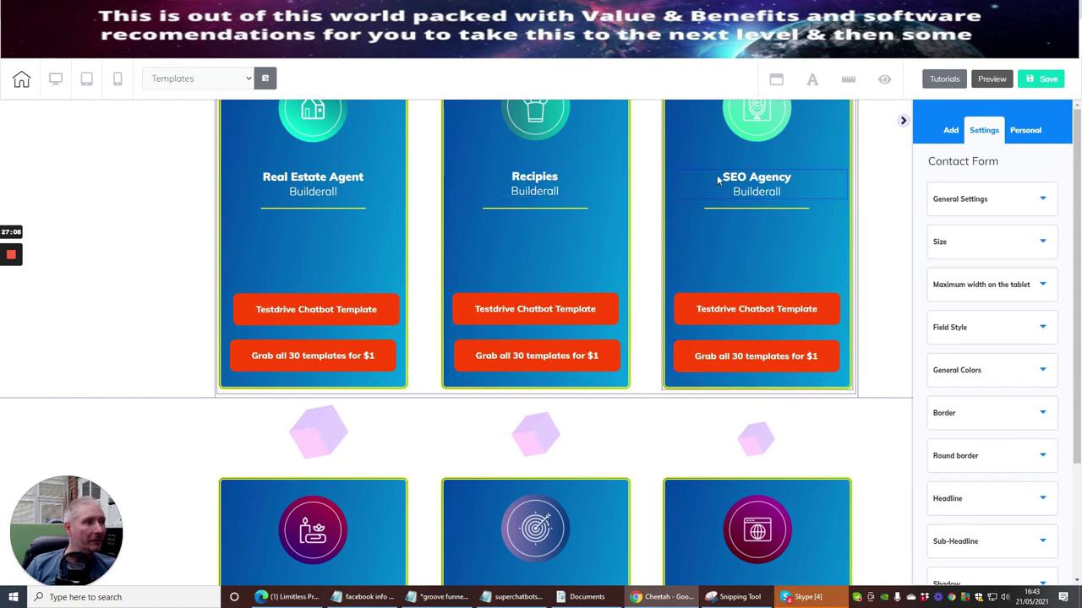
pyautogui.scroll(4, 360, 242)
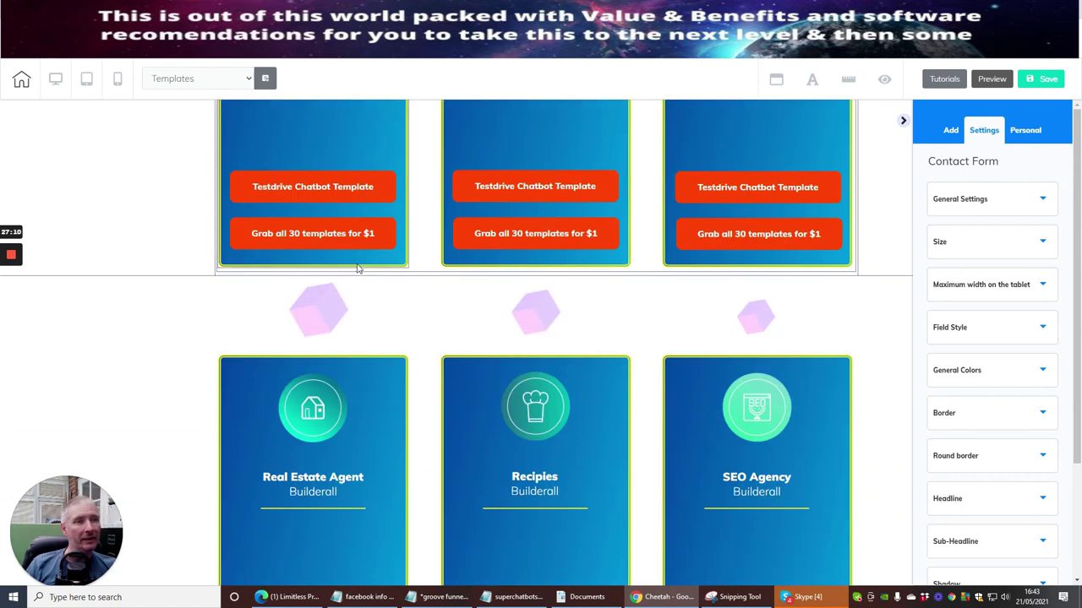
# Examine the chatbot template cards on the Templates page, working back from Real Estate Agent to Digital Marketing Agency Leadgeneration.
pyautogui.scroll(4, 358, 267)
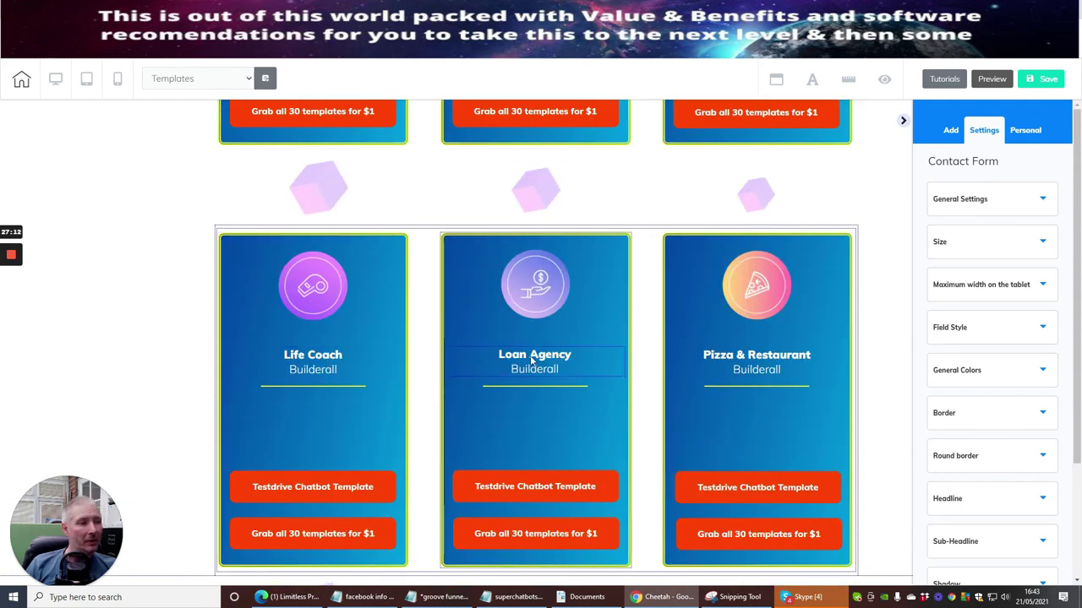
pyautogui.scroll(2, 683, 330)
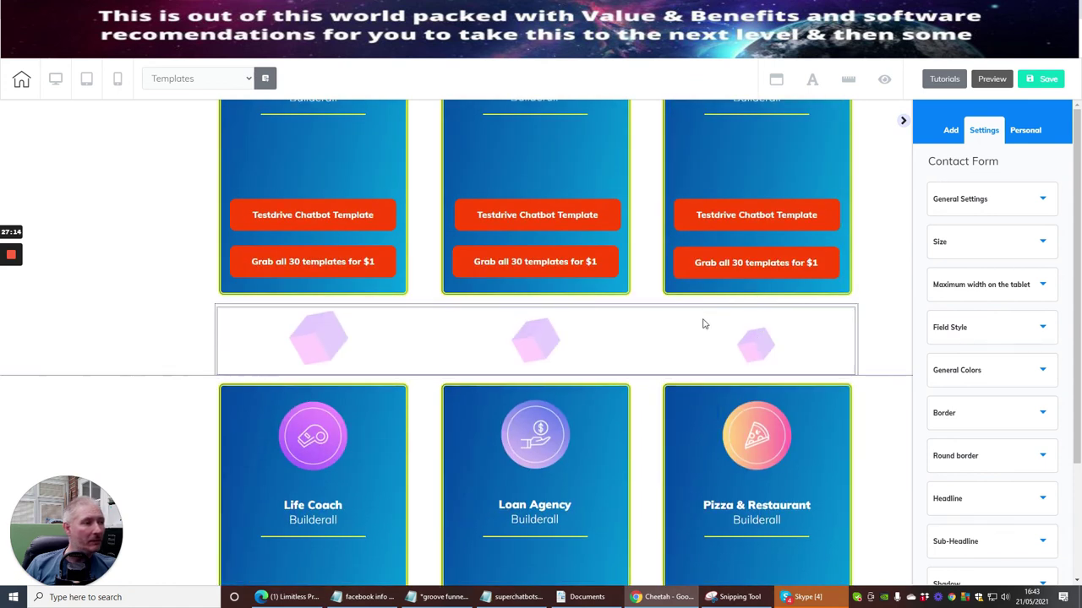
pyautogui.scroll(2, 702, 323)
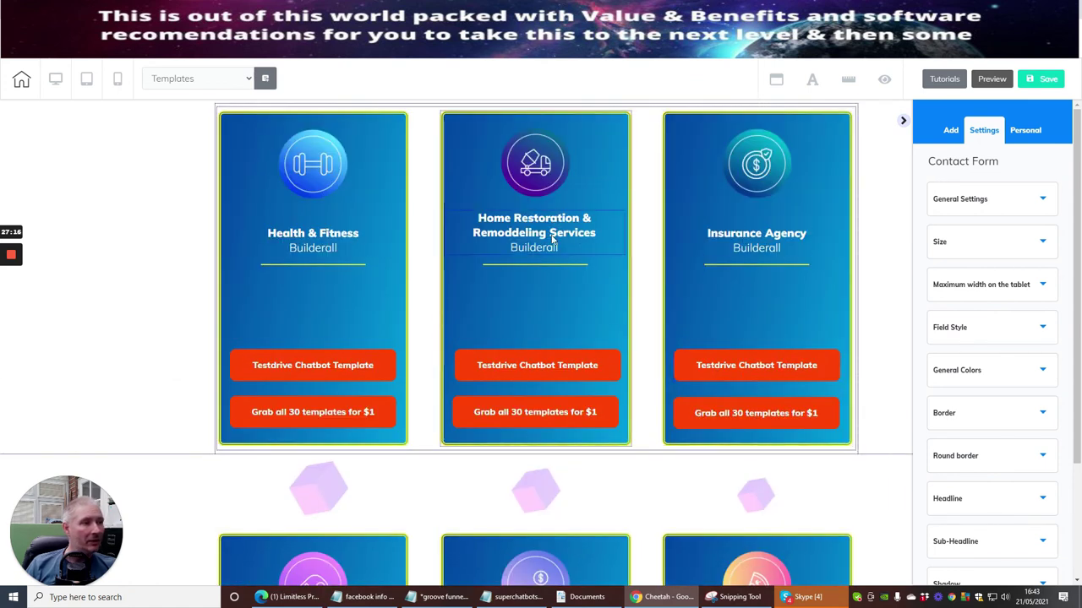
pyautogui.scroll(6, 362, 302)
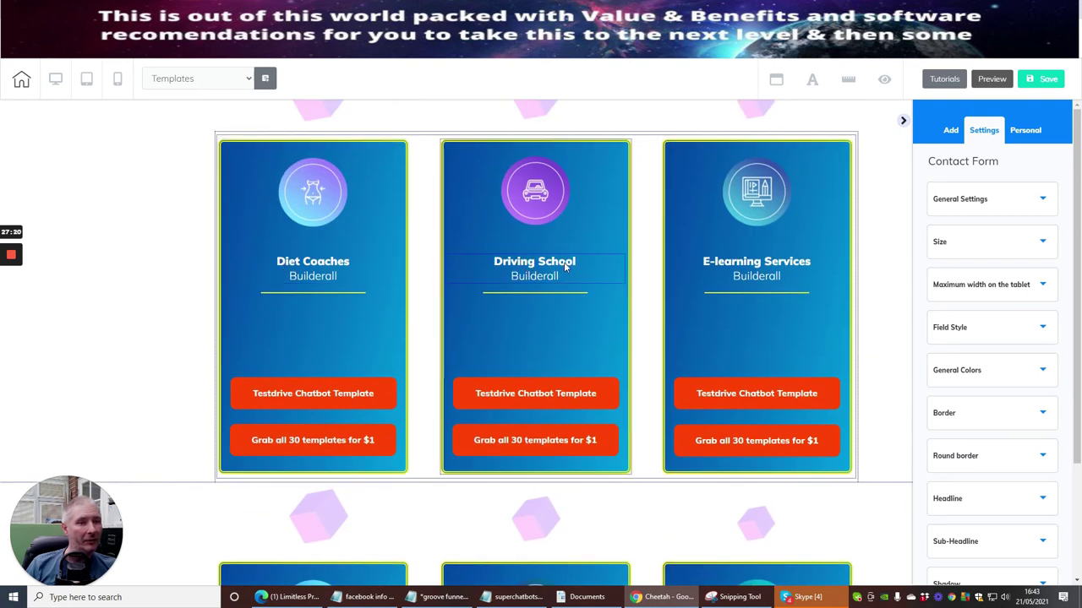
pyautogui.scroll(4, 727, 280)
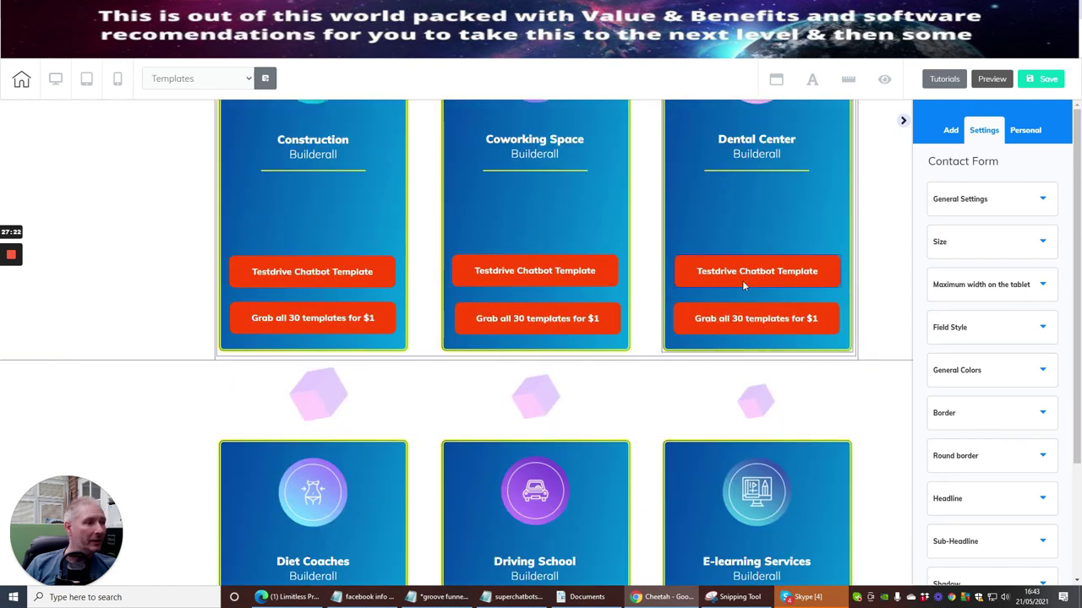
pyautogui.scroll(2, 744, 286)
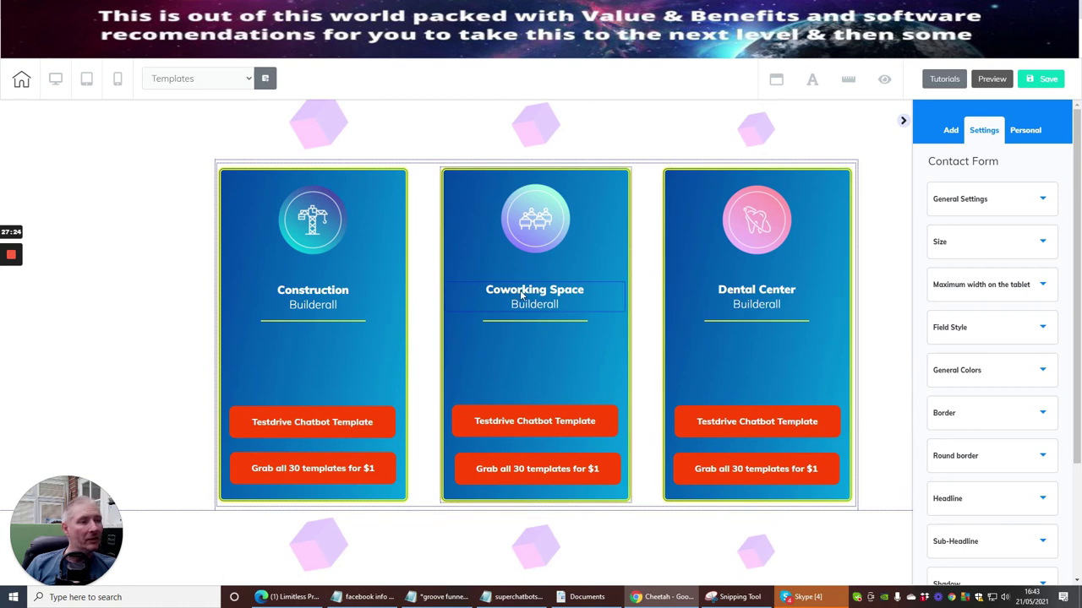
pyautogui.scroll(4, 377, 335)
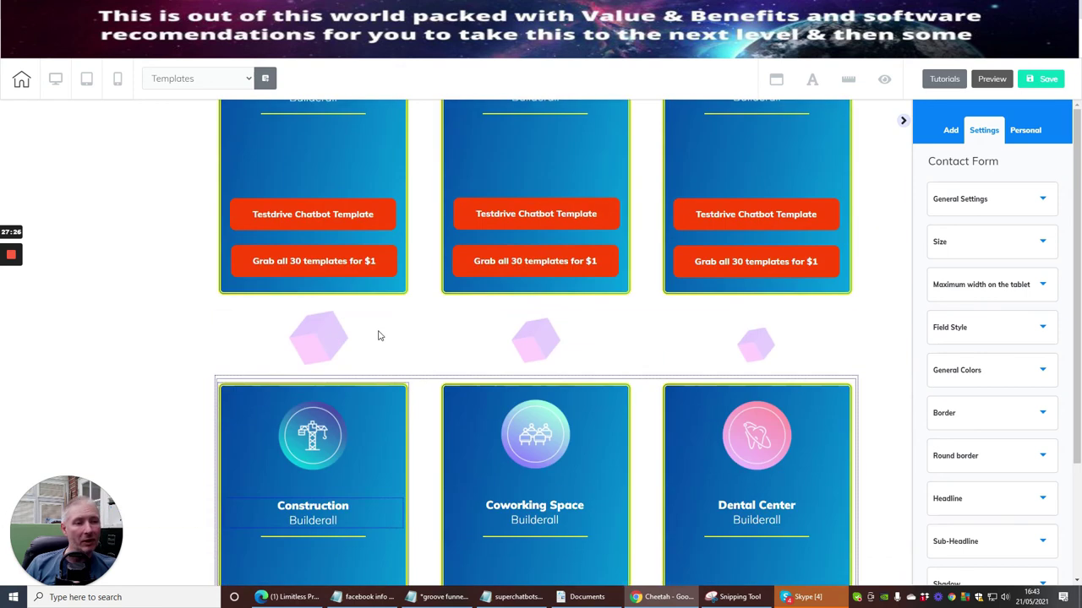
pyautogui.scroll(4, 379, 345)
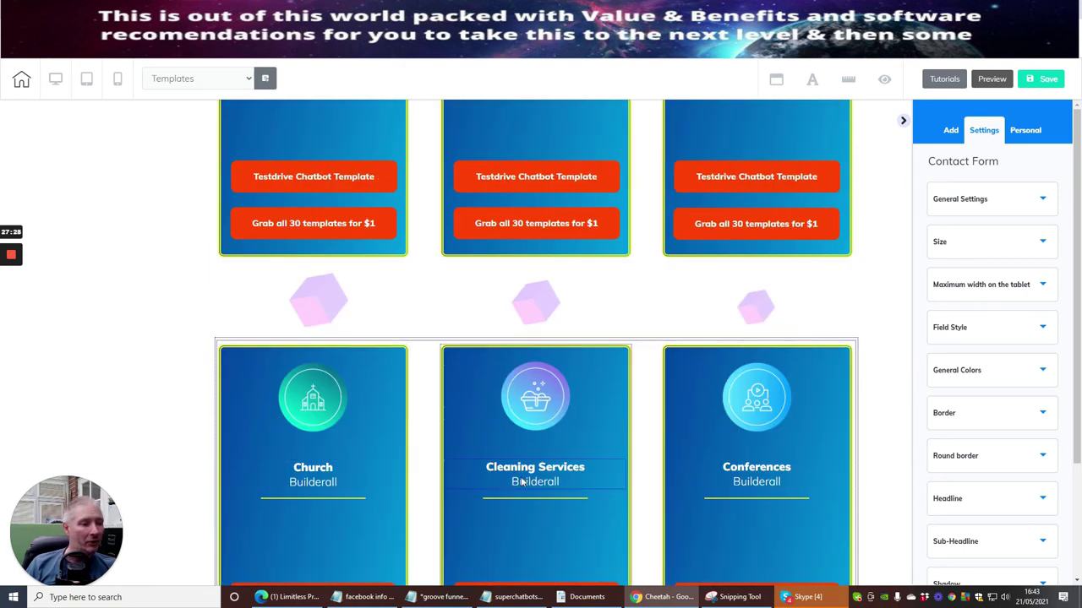
pyautogui.scroll(4, 731, 224)
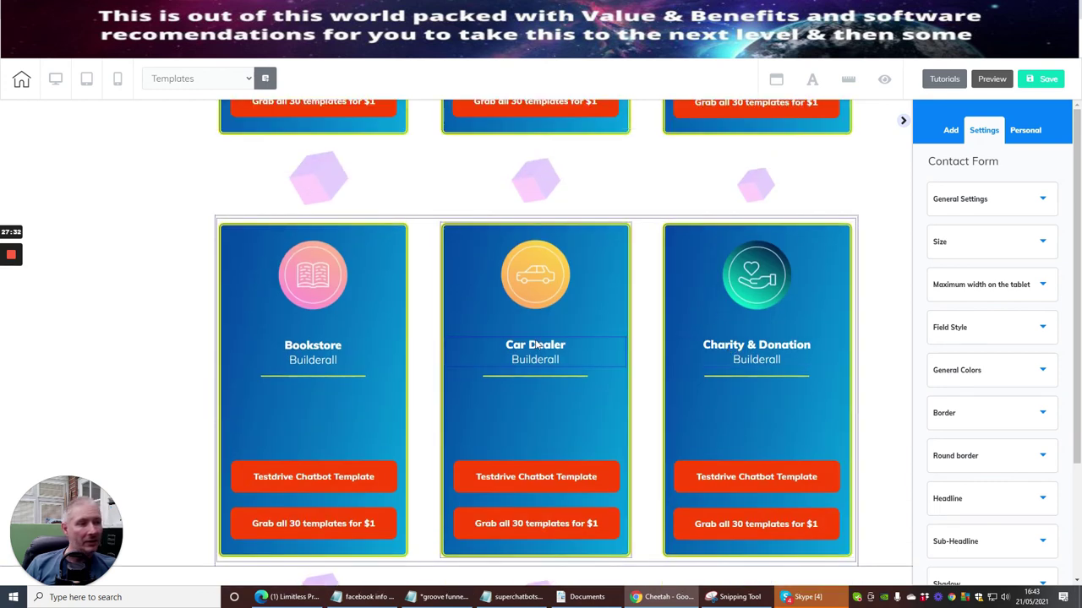
pyautogui.scroll(4, 313, 342)
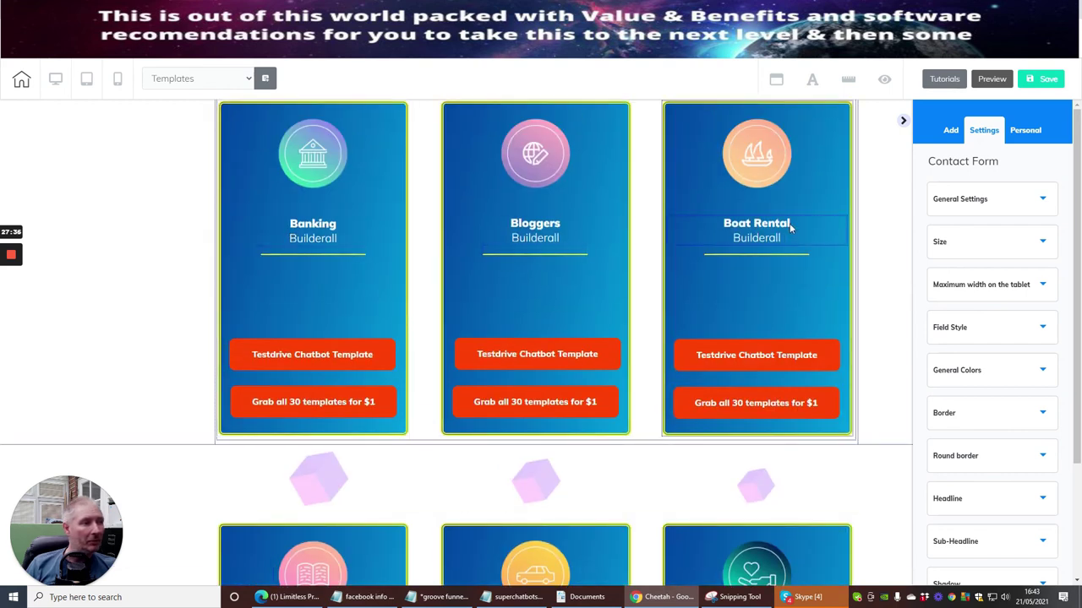
pyautogui.scroll(2, 736, 287)
pyautogui.scroll(4, 737, 287)
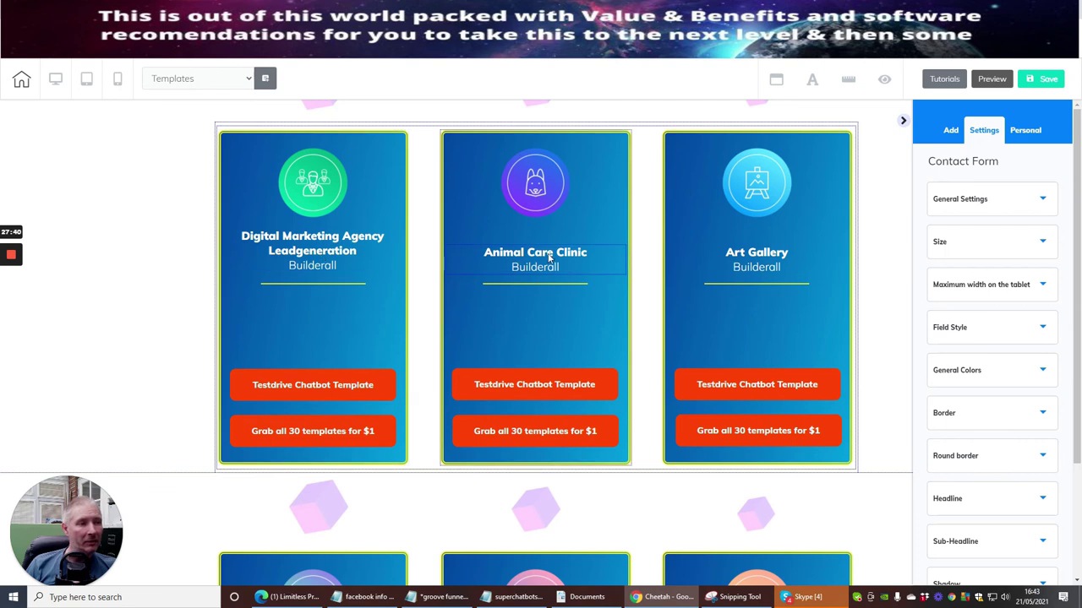
# Review the Templates page's overview, testing instructions, $1 offer, course, best practices and five-language sections, working back to the hero.
pyautogui.scroll(5, 758, 277)
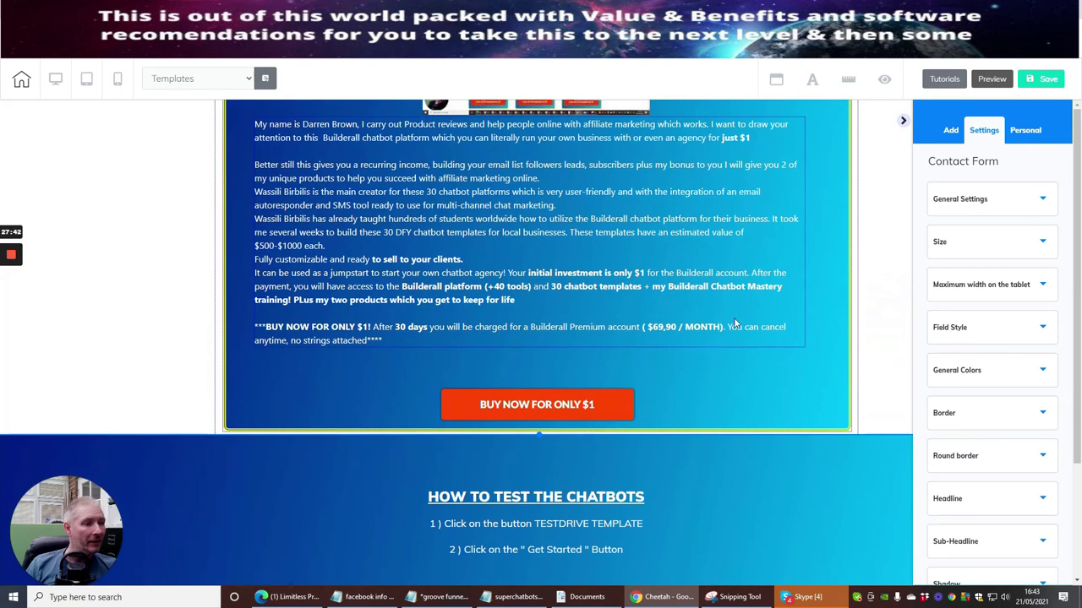
pyautogui.scroll(-2, 690, 358)
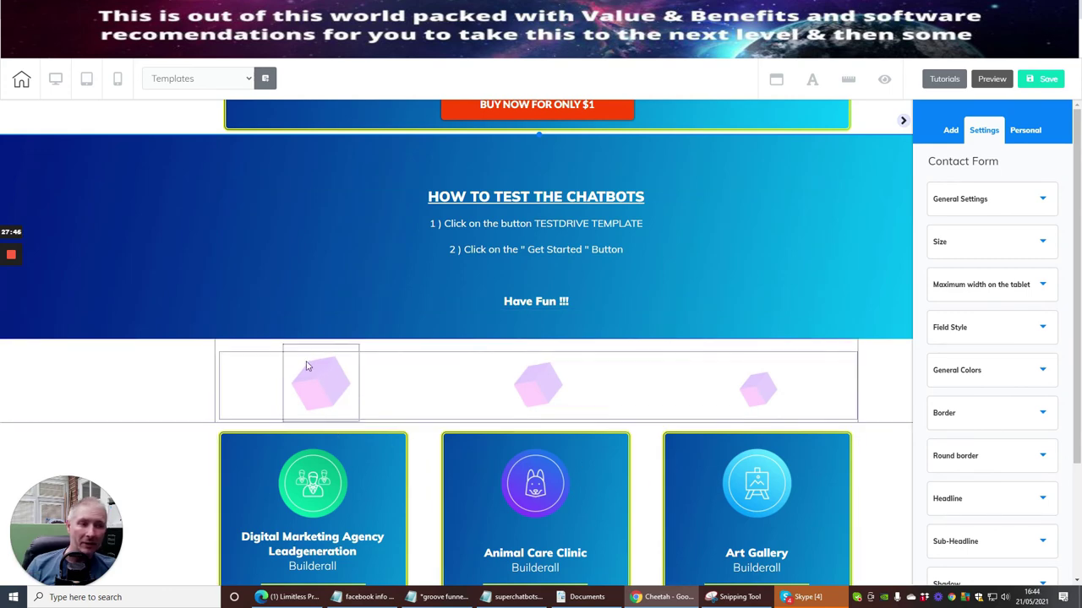
pyautogui.scroll(-18, 365, 266)
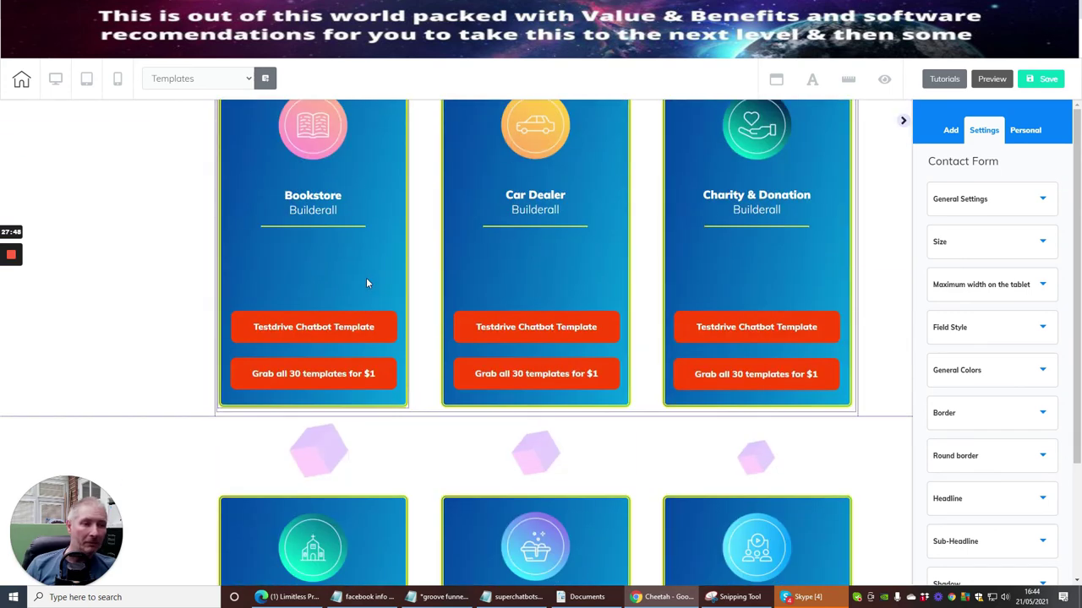
pyautogui.scroll(-12, 365, 283)
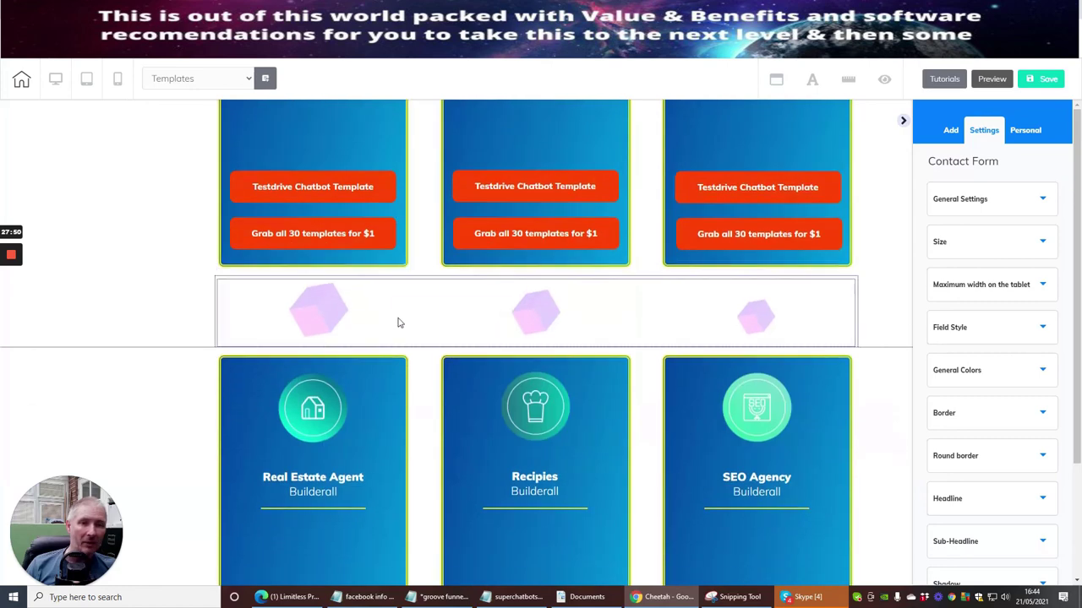
pyautogui.scroll(10, 381, 298)
pyautogui.scroll(15, 382, 291)
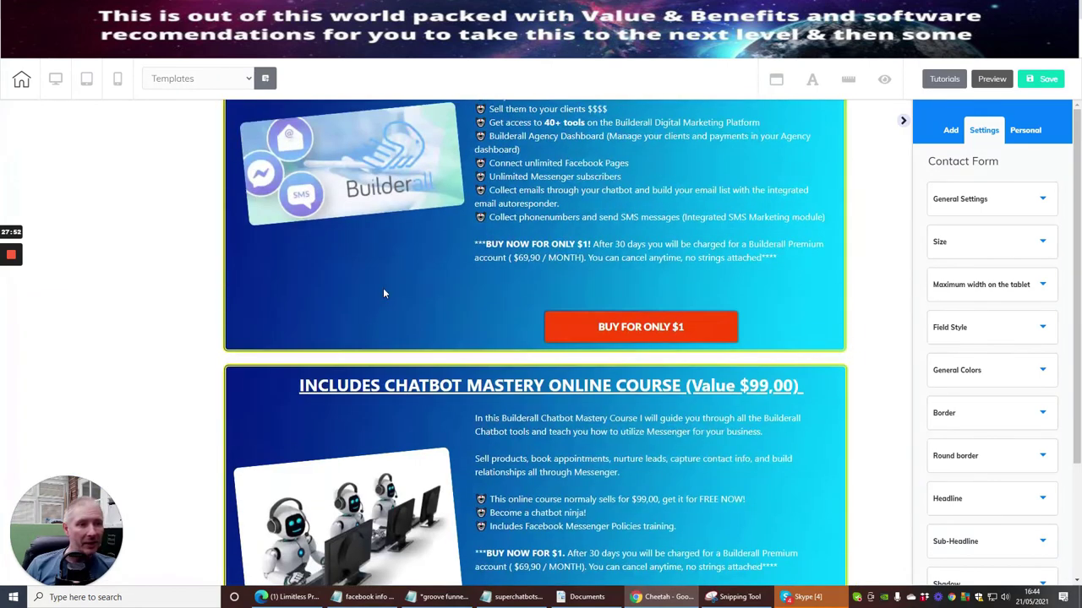
pyautogui.scroll(-7, 380, 290)
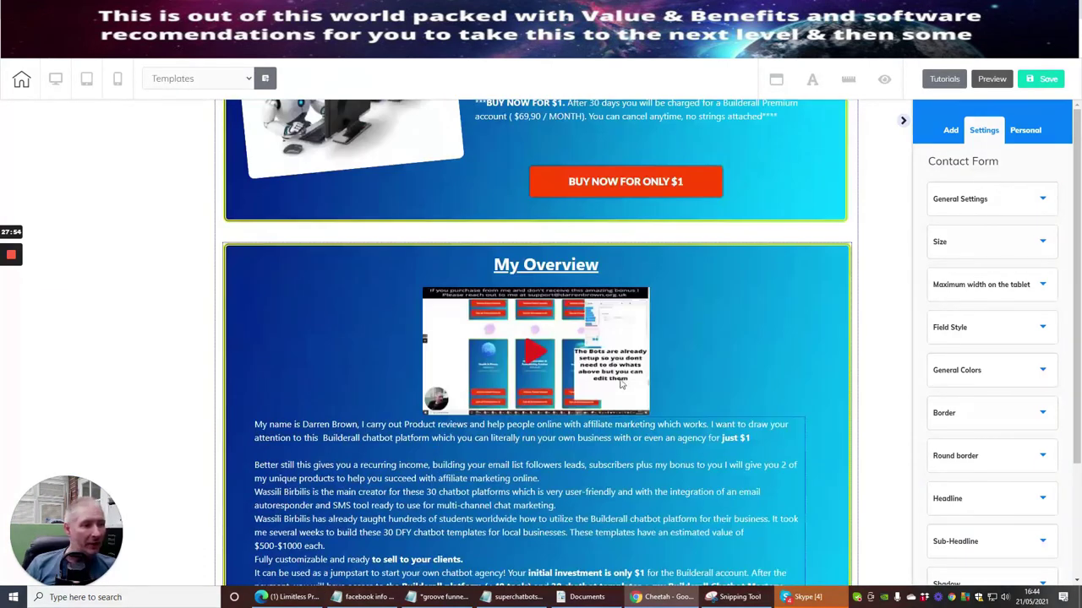
pyautogui.scroll(5, 438, 270)
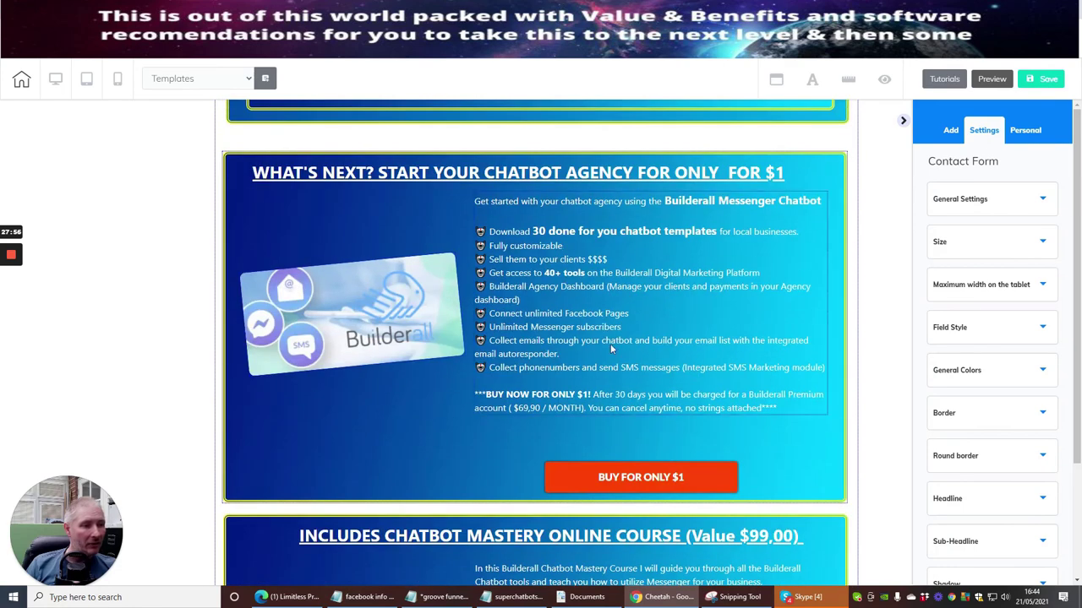
pyautogui.scroll(10, 473, 341)
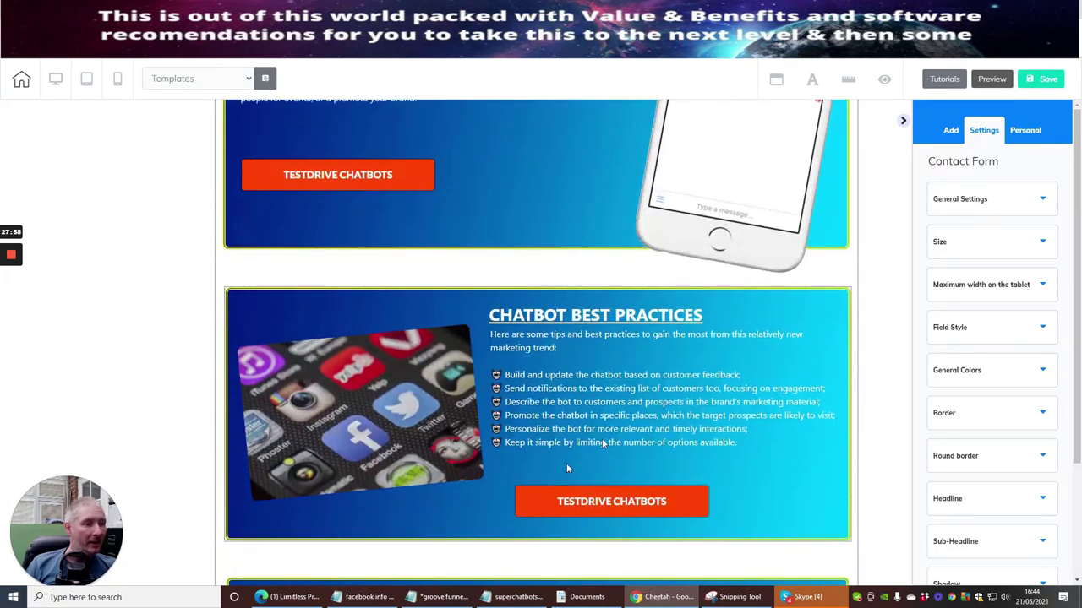
pyautogui.scroll(15, 478, 335)
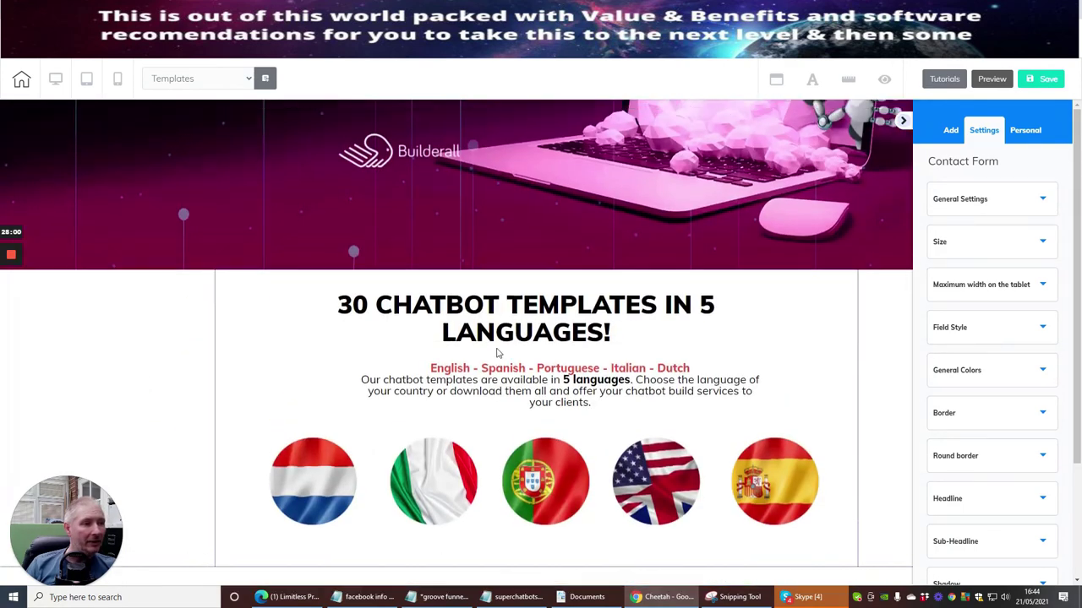
pyautogui.scroll(-3, 496, 348)
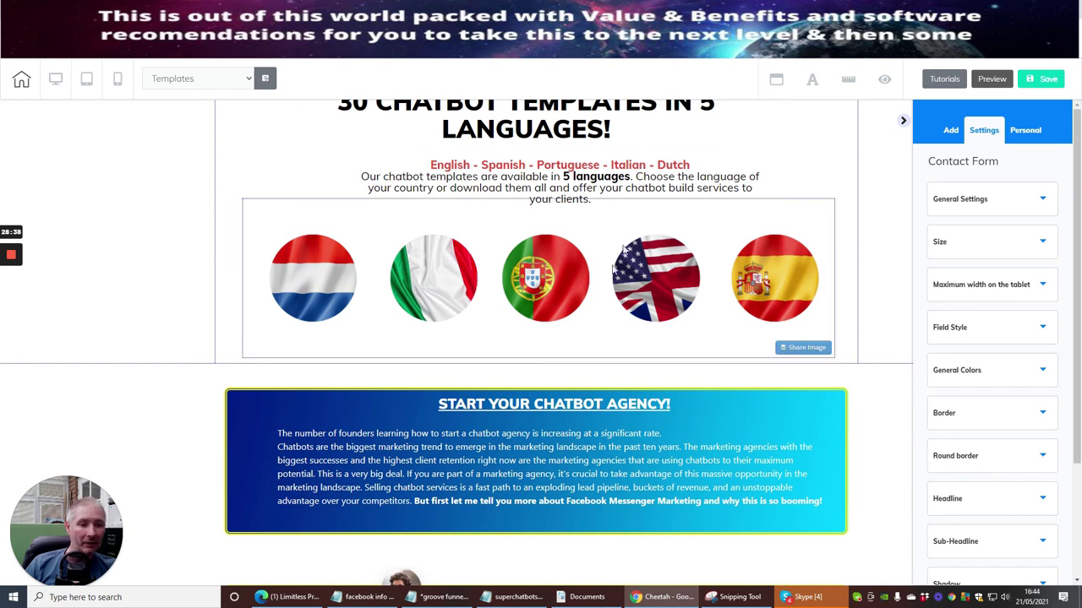
pyautogui.scroll(3, 800, 168)
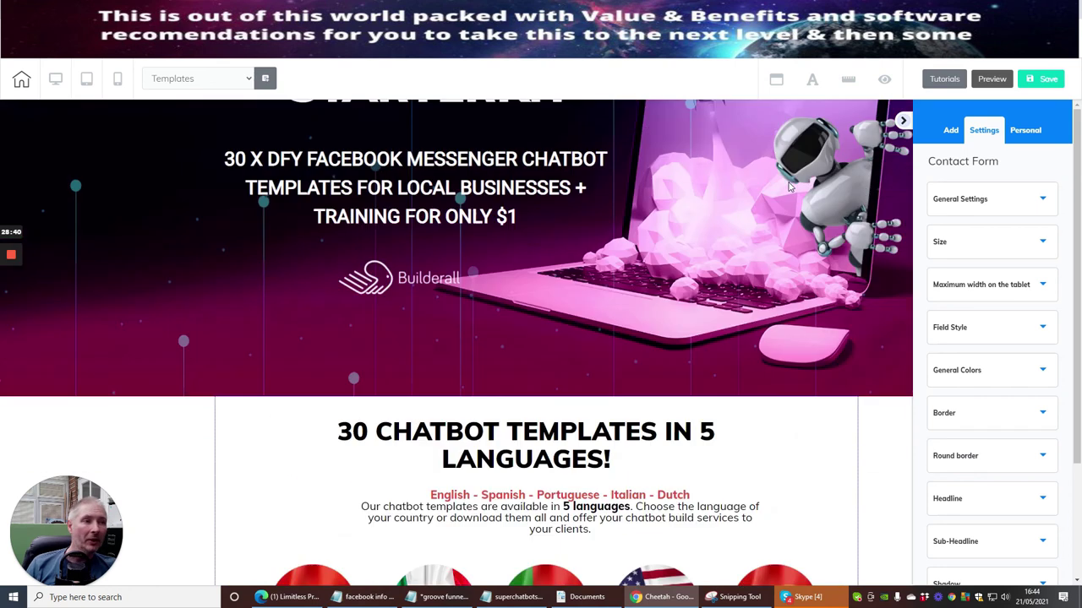
pyautogui.scroll(-3, 785, 184)
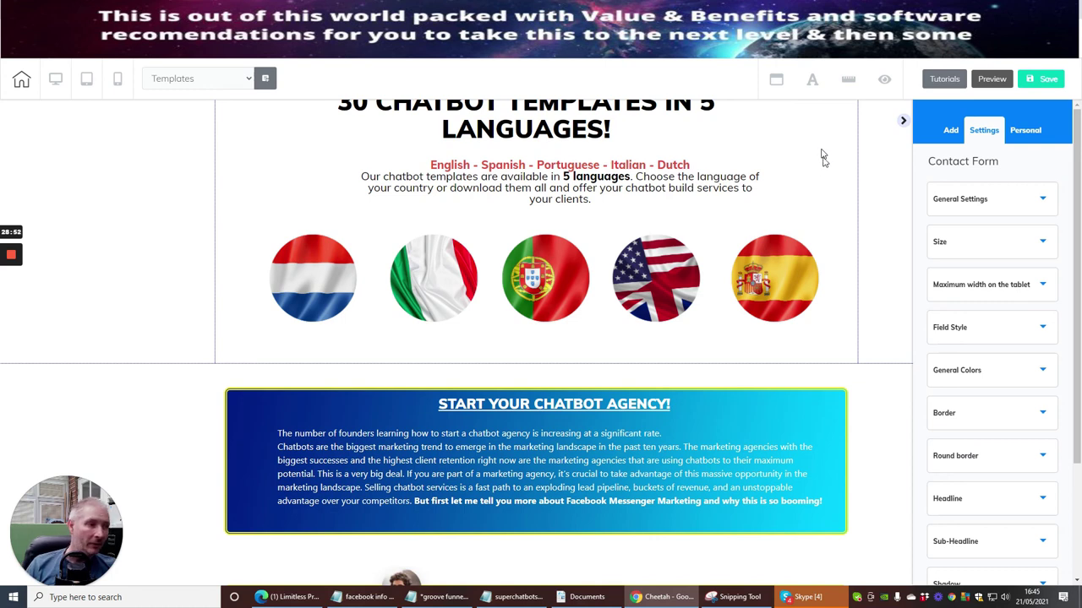
pyautogui.scroll(5, 824, 158)
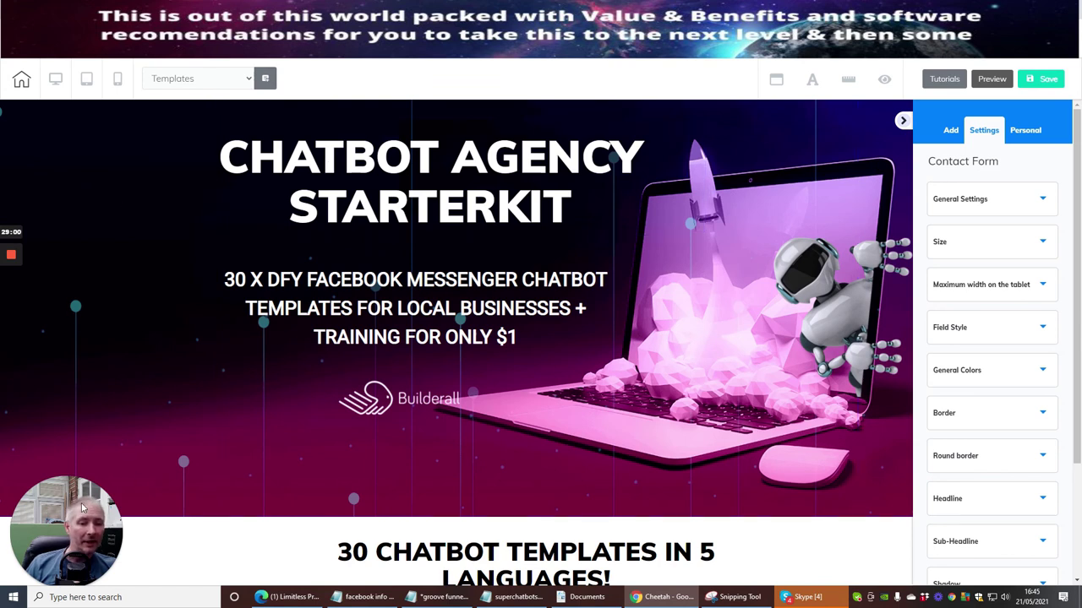
pyautogui.moveTo(76, 545)
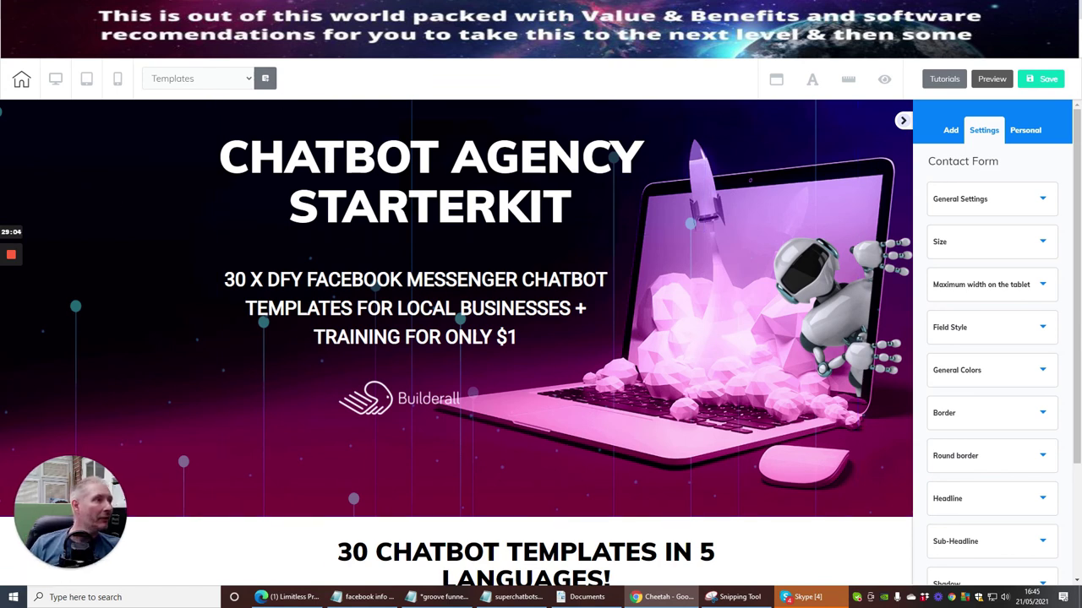
# Switch from the Cheetah editor to the Chatbot Agency training page showing the Funnel Setup Training video and steps.
pyautogui.hotkey('ctrl', 'Tab')
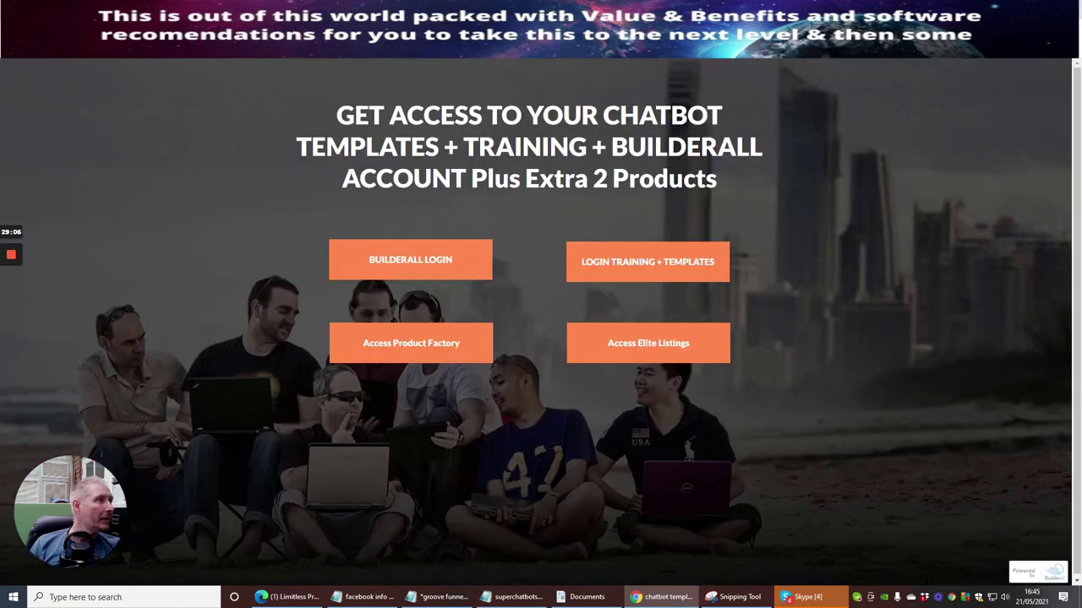
pyautogui.hotkey('ctrl', 'Tab')
pyautogui.hotkey('ctrl', 'Tab')
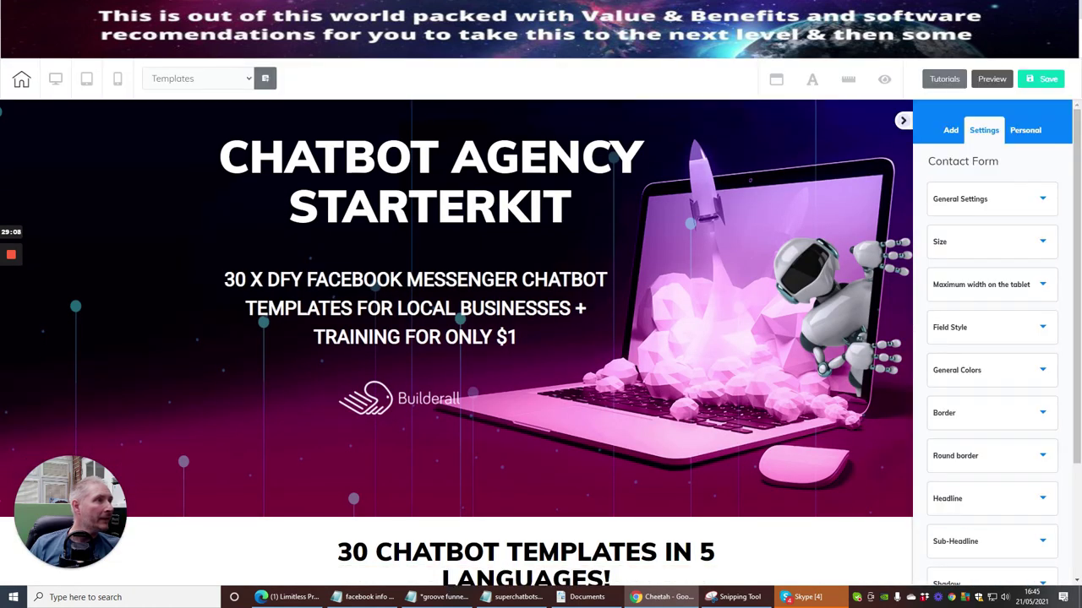
pyautogui.hotkey('ctrl', 'Tab')
pyautogui.hotkey('ctrl', 'Tab')
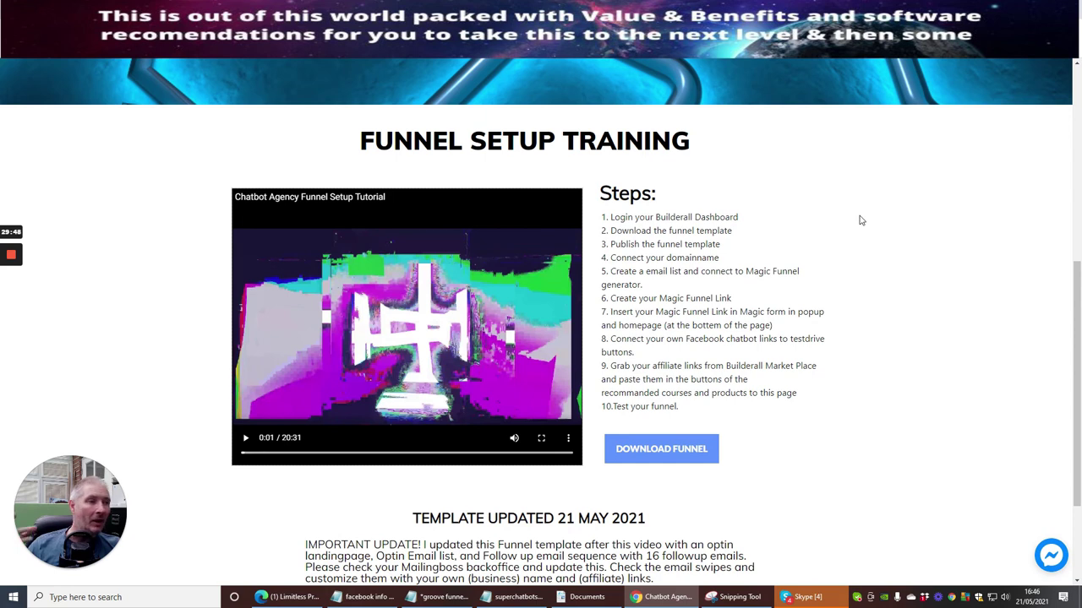
# Play the Chatbot Agency Funnel Setup Tutorial briefly, pause it, and view the template update notice below the video.
pyautogui.click(334, 346)
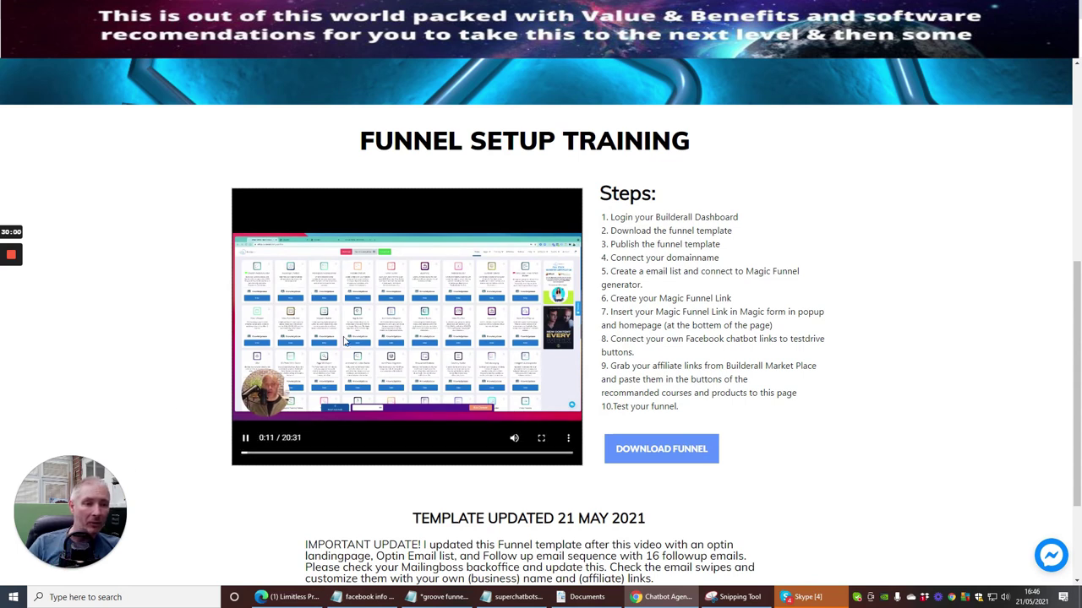
pyautogui.click(386, 328)
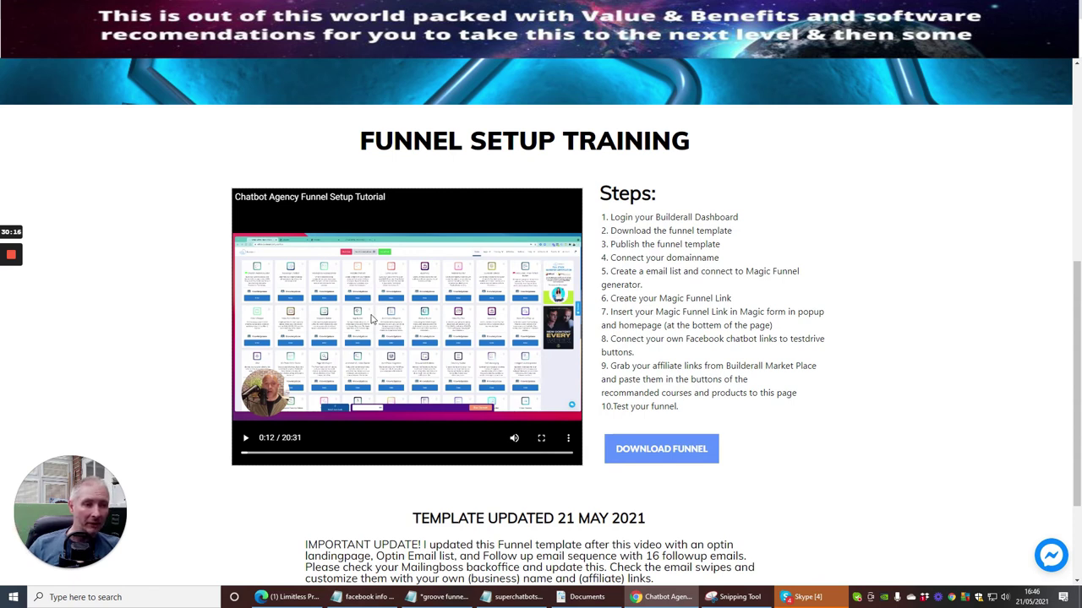
pyautogui.scroll(-2, 364, 327)
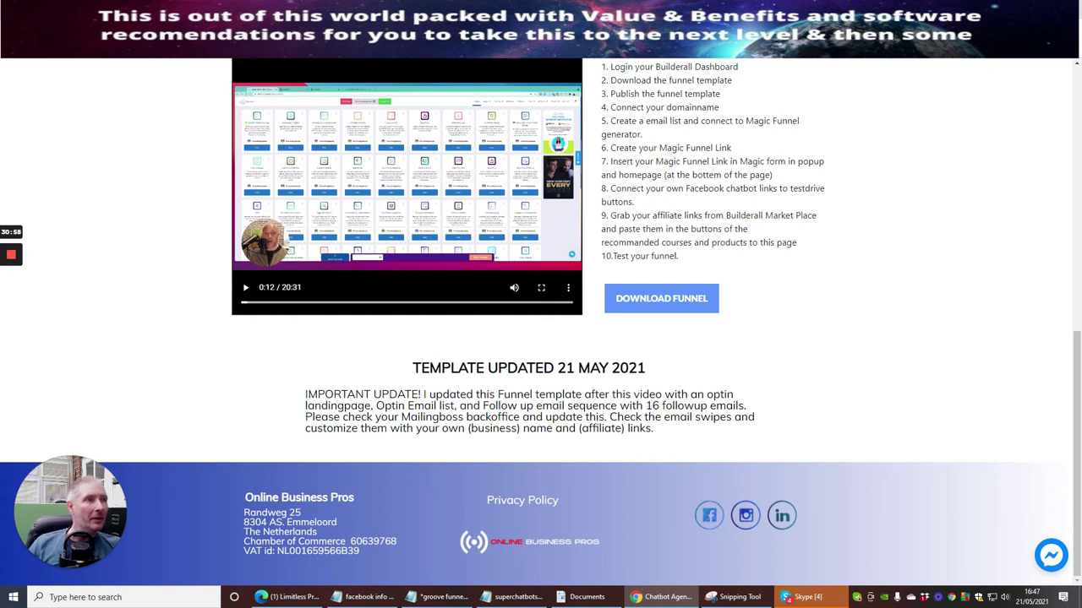
# Switch from the training page to MailingBoss and open the list of email sequences.
pyautogui.hotkey('ctrl', 'Tab')
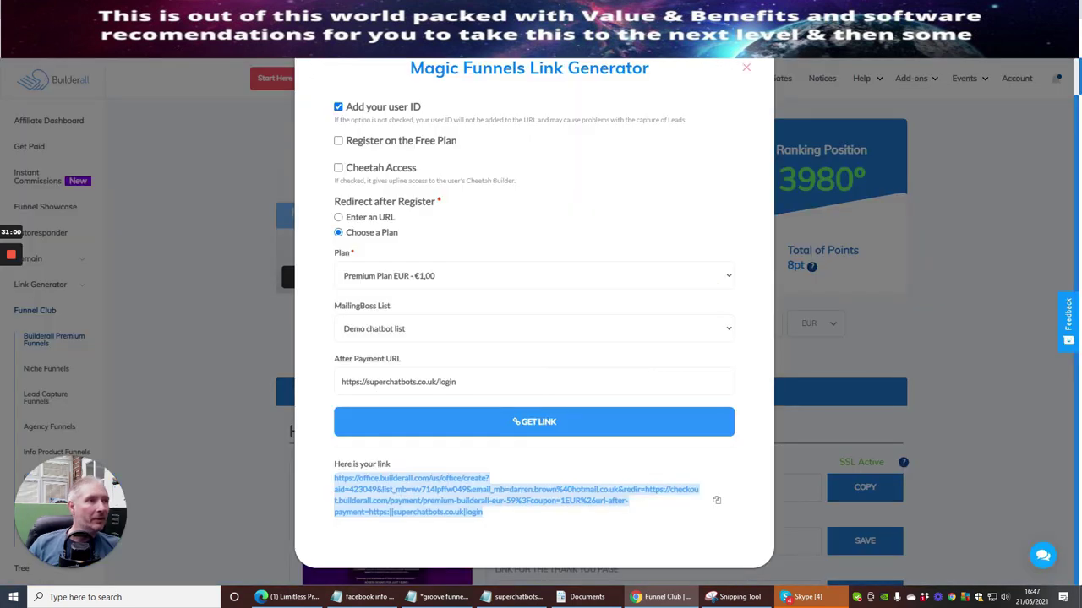
pyautogui.hotkey('ctrl', 'Tab')
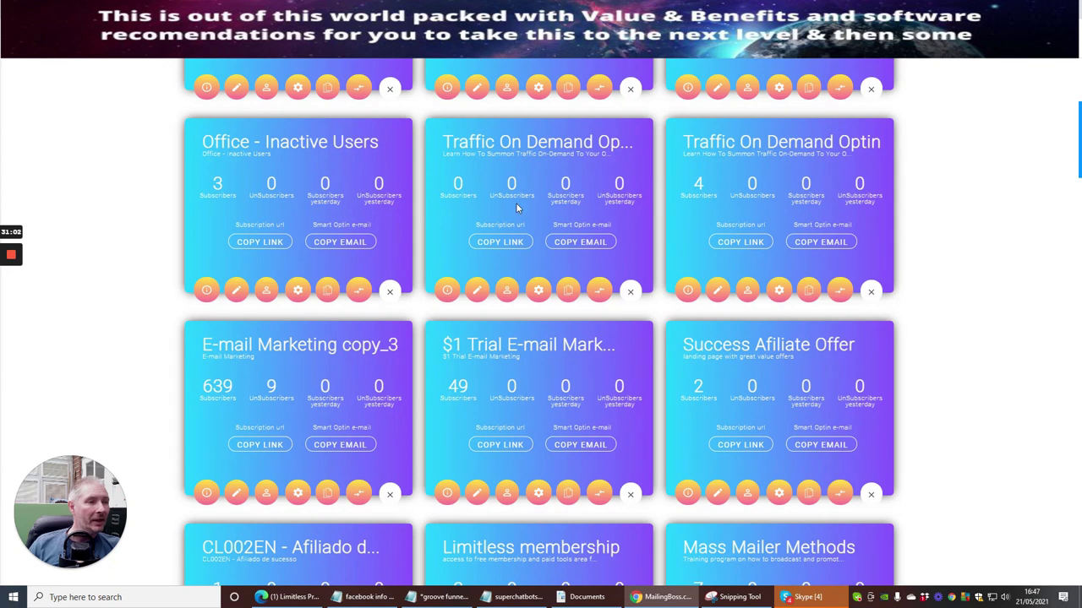
pyautogui.scroll(4, 511, 215)
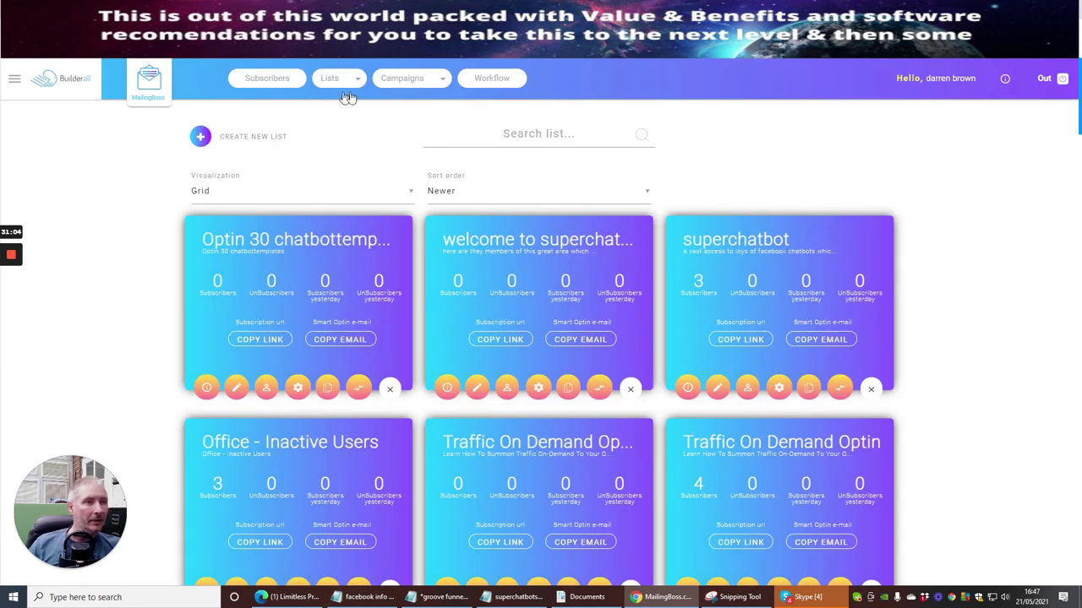
pyautogui.click(410, 79)
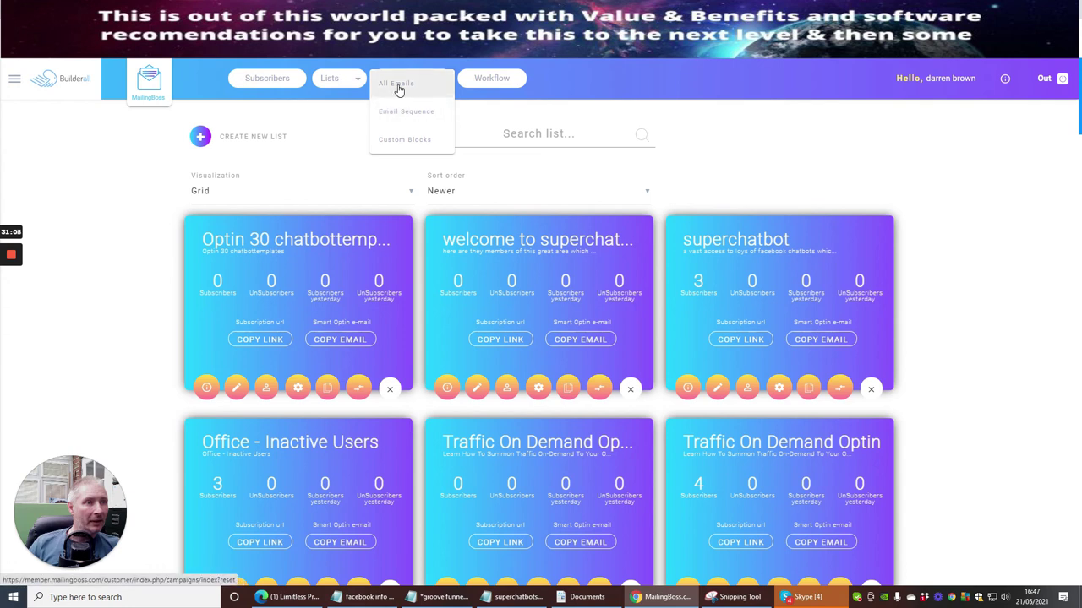
pyautogui.click(403, 116)
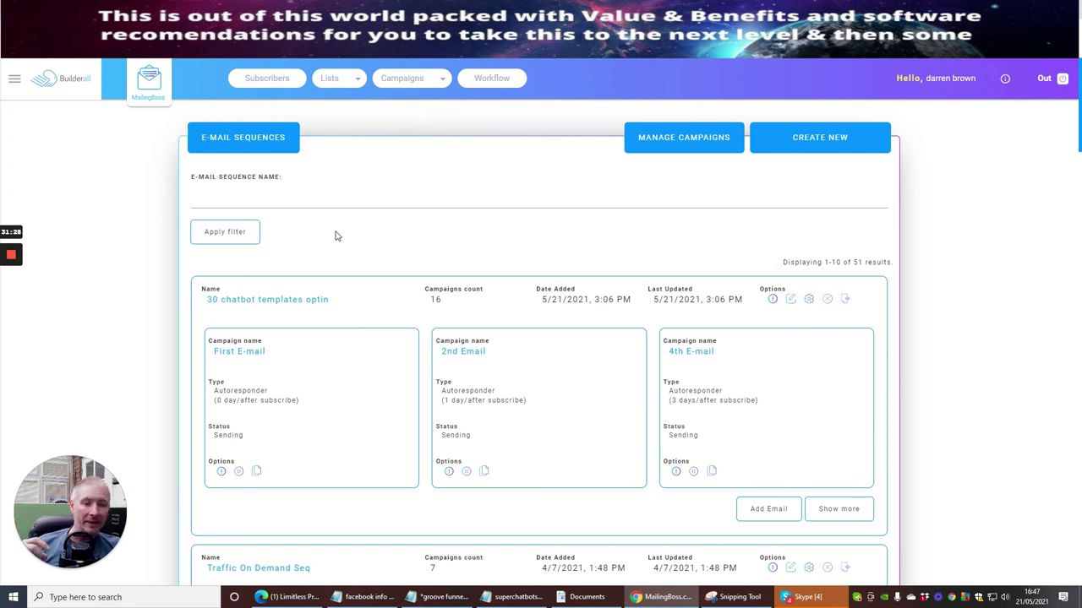
# Browse the email sequences and open the "30 chatbot templates optin" sequence in the email editor.
pyautogui.scroll(-1, 331, 291)
pyautogui.scroll(-7, 331, 292)
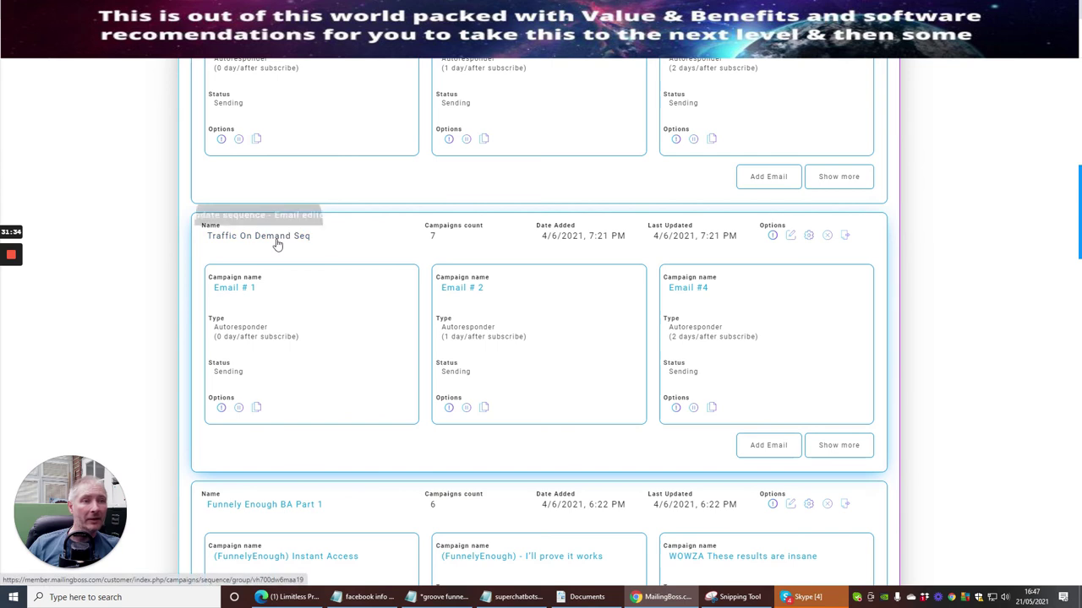
pyautogui.scroll(10, 276, 247)
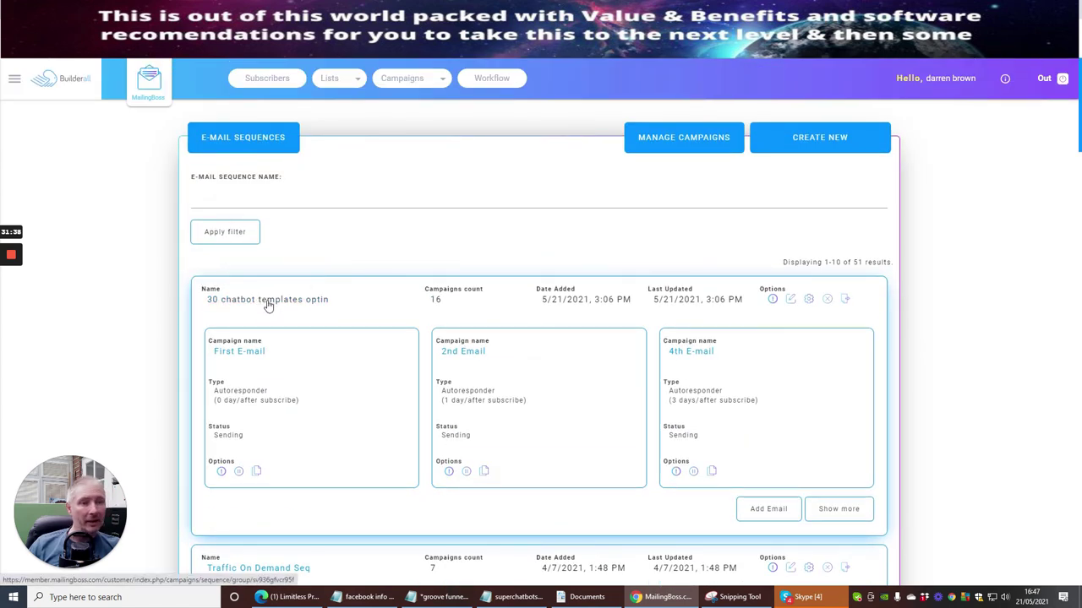
pyautogui.click(267, 303)
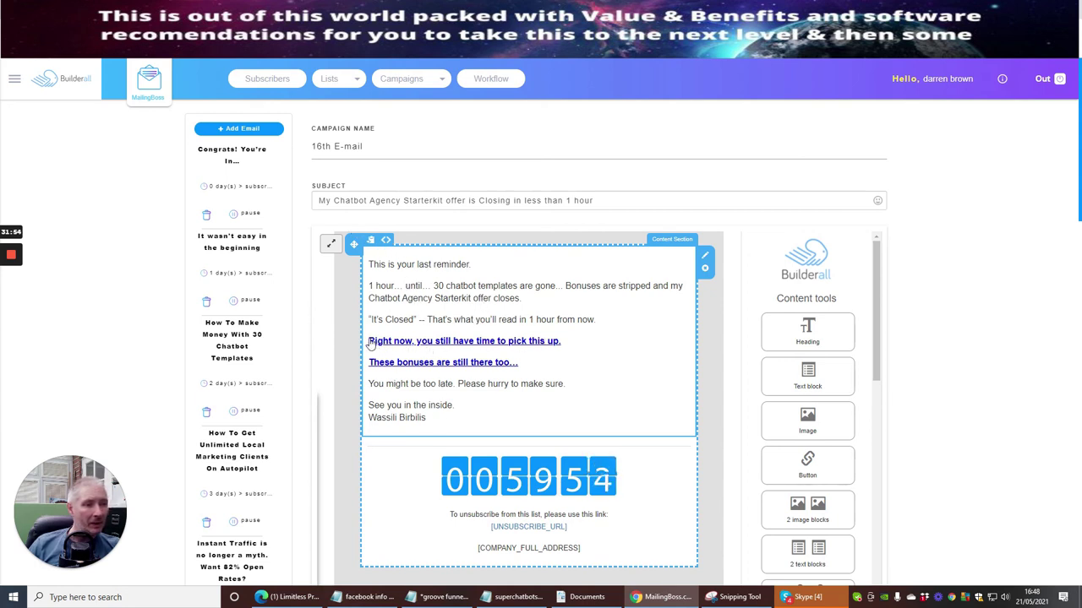
# Inspect the link URL behind the "Right now, you still have time to pick this up." and "These bonuses are still there too…" lines.
pyautogui.moveTo(435, 345); pyautogui.dragTo(376, 332)
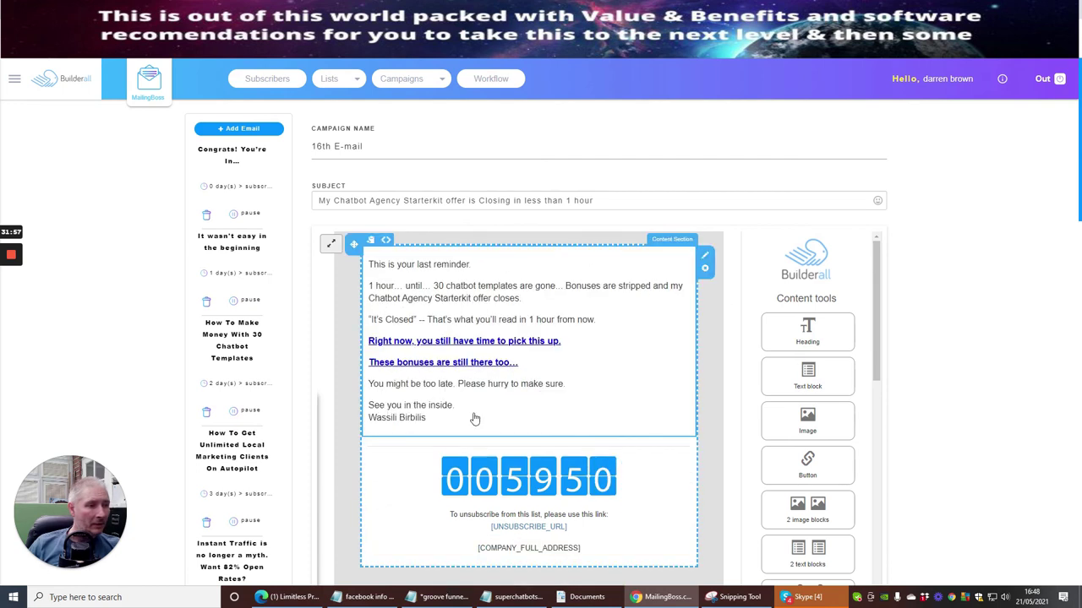
pyautogui.click(404, 346)
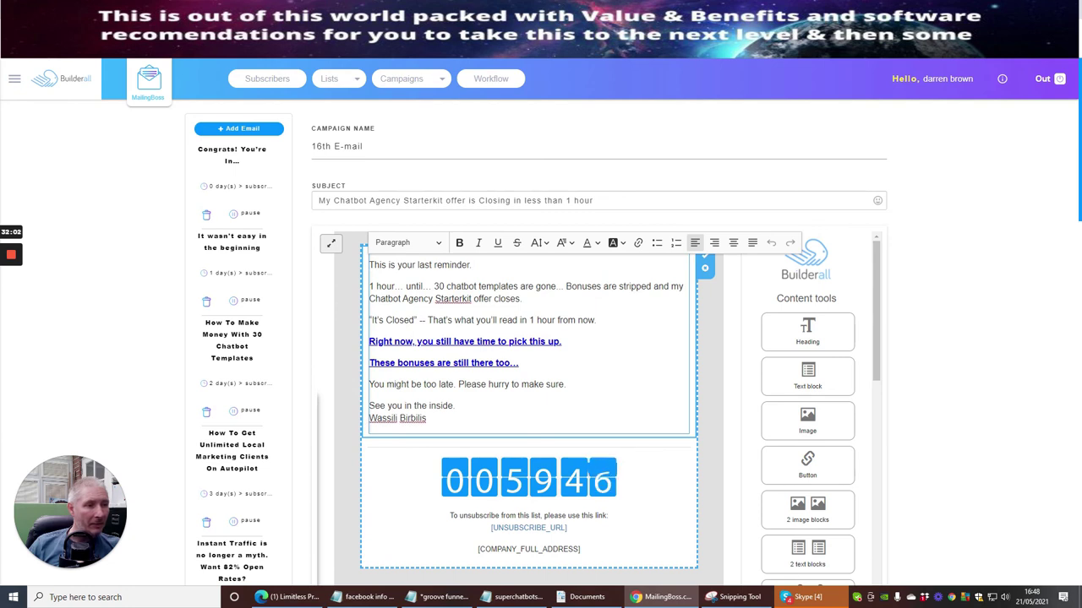
pyautogui.moveTo(370, 341); pyautogui.dragTo(518, 363)
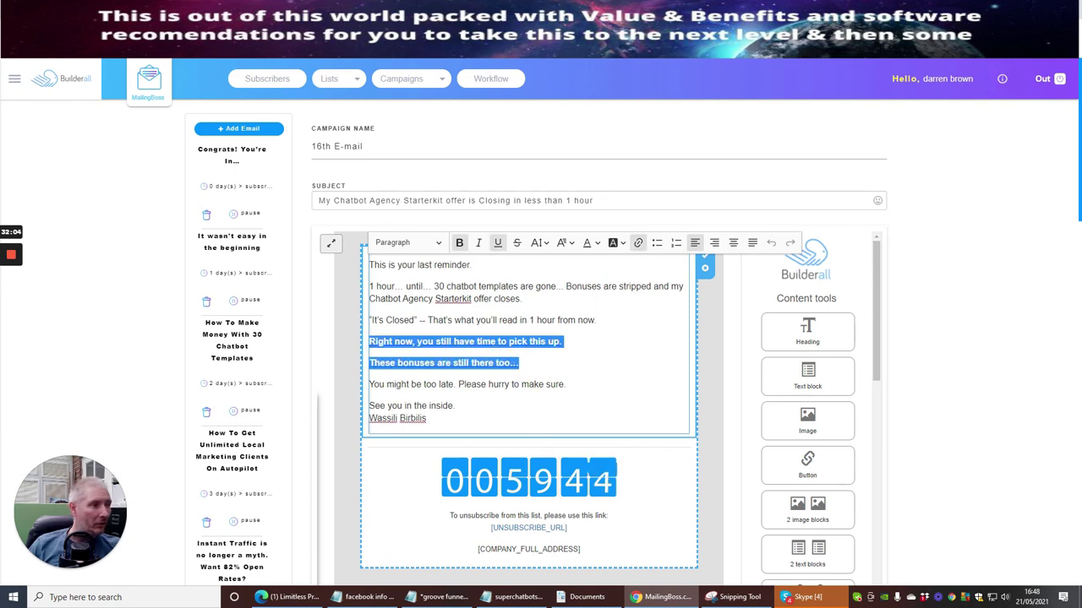
pyautogui.click(639, 243)
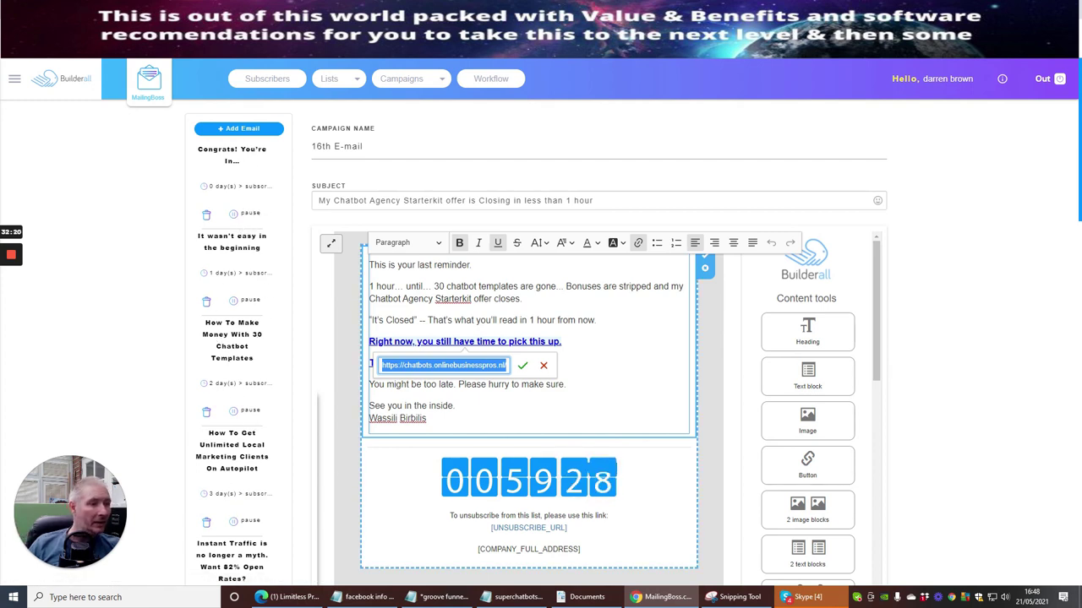
pyautogui.click(634, 349)
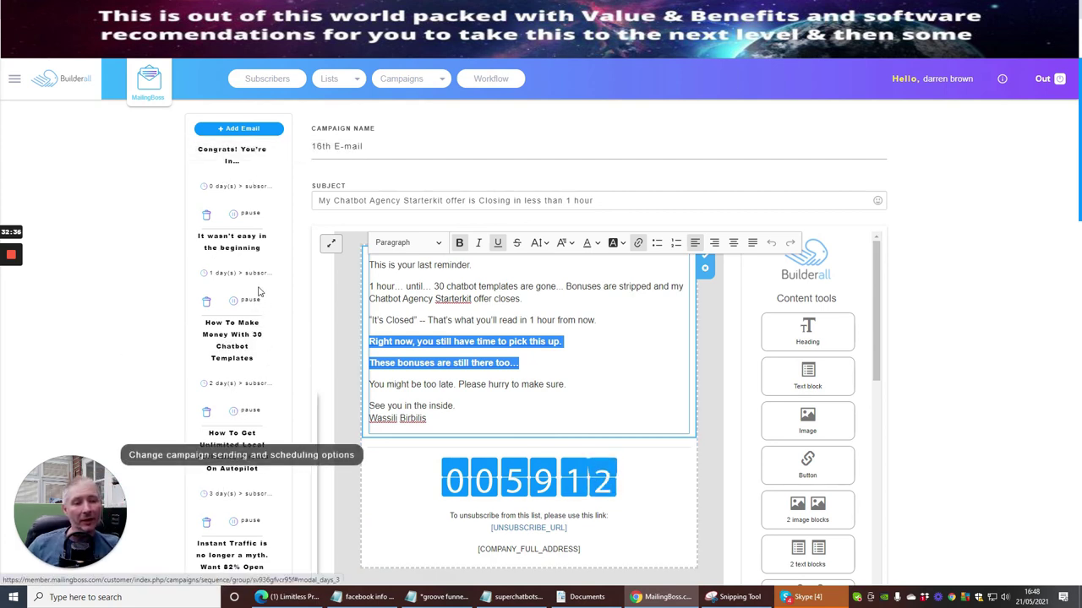
# Review the sequence's follow-up emails and their send delays through the last one, and leave the email's text editing.
pyautogui.scroll(-15, 249, 292)
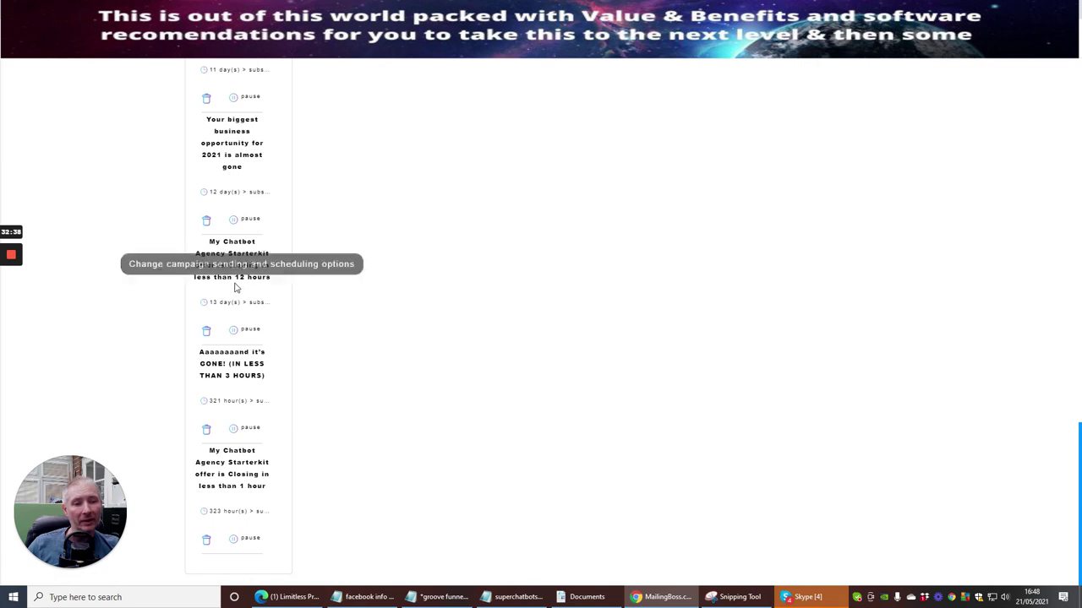
pyautogui.scroll(9, 234, 300)
pyautogui.scroll(6, 234, 299)
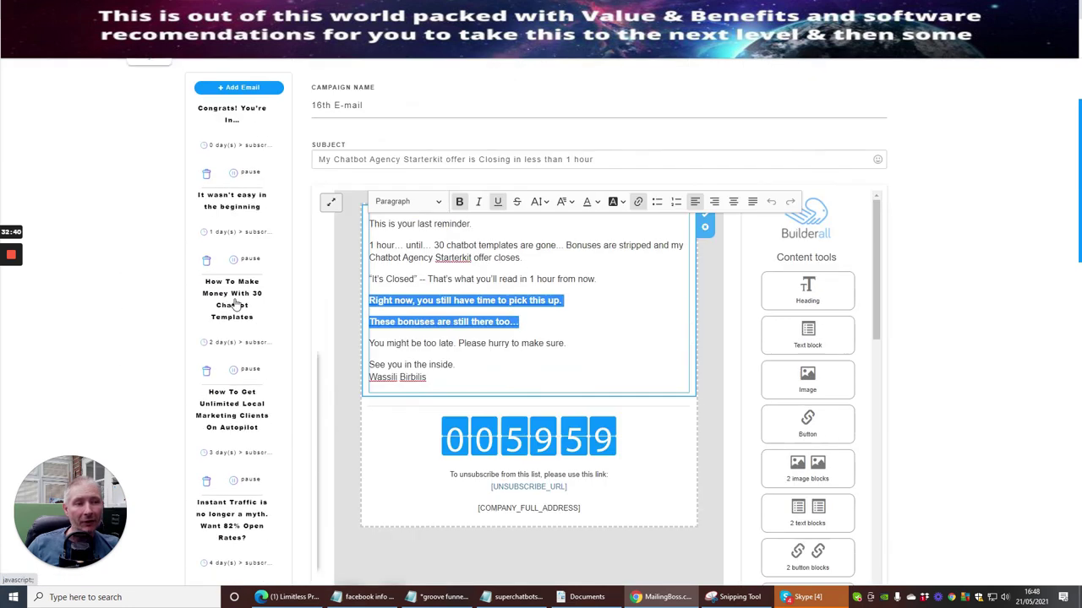
pyautogui.click(952, 206)
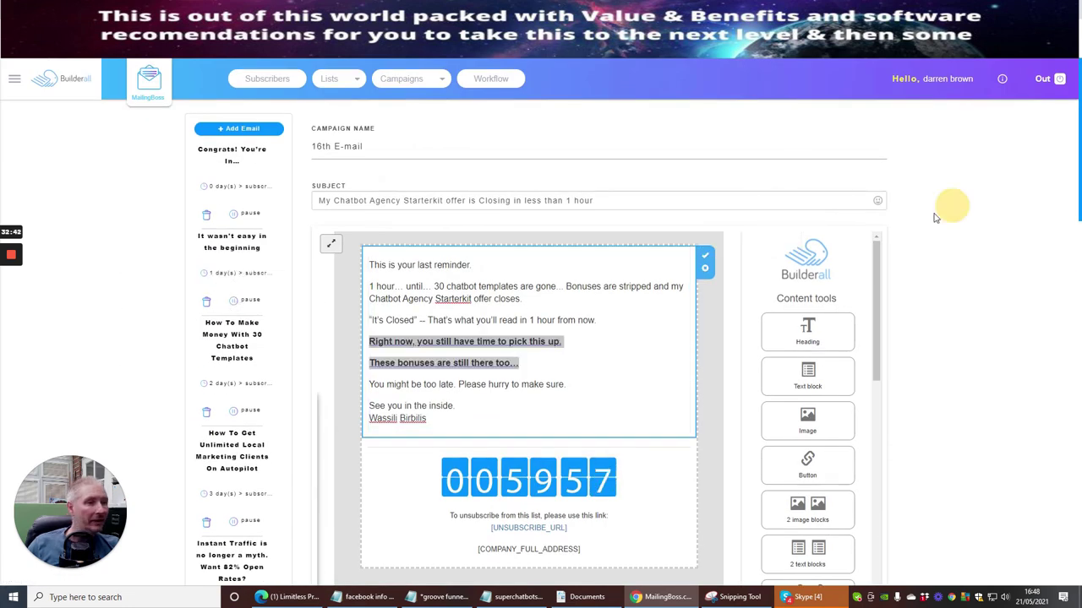